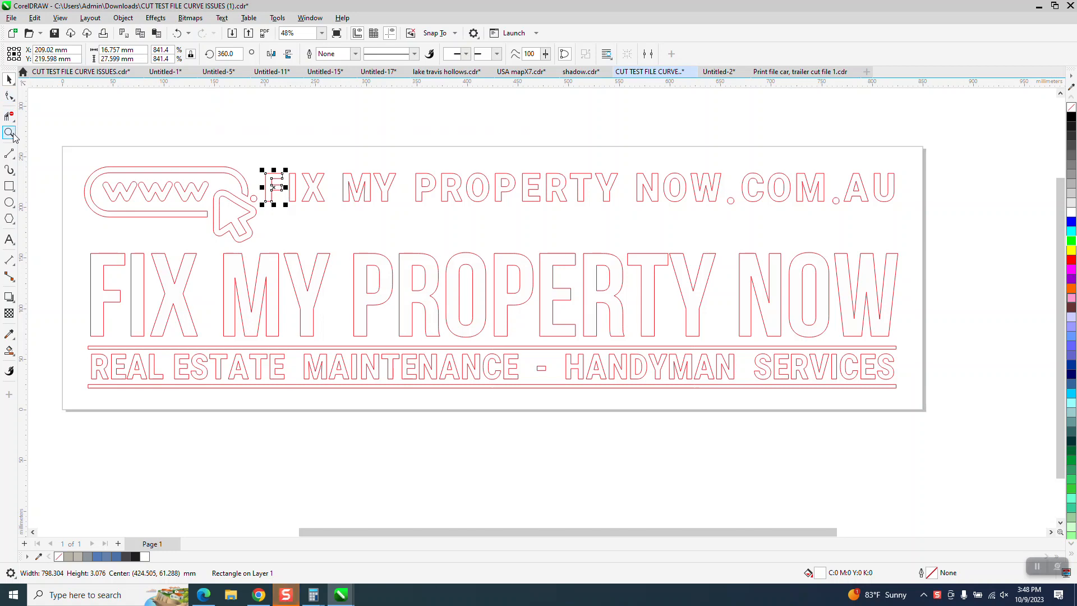
Examine the nodes of the letters M and Y in the website address line.
{"action": "left_click", "coordinate": [10, 133]}
{"action": "left_click_drag", "start_coordinate": [290, 162], "coordinate": [459, 223]}
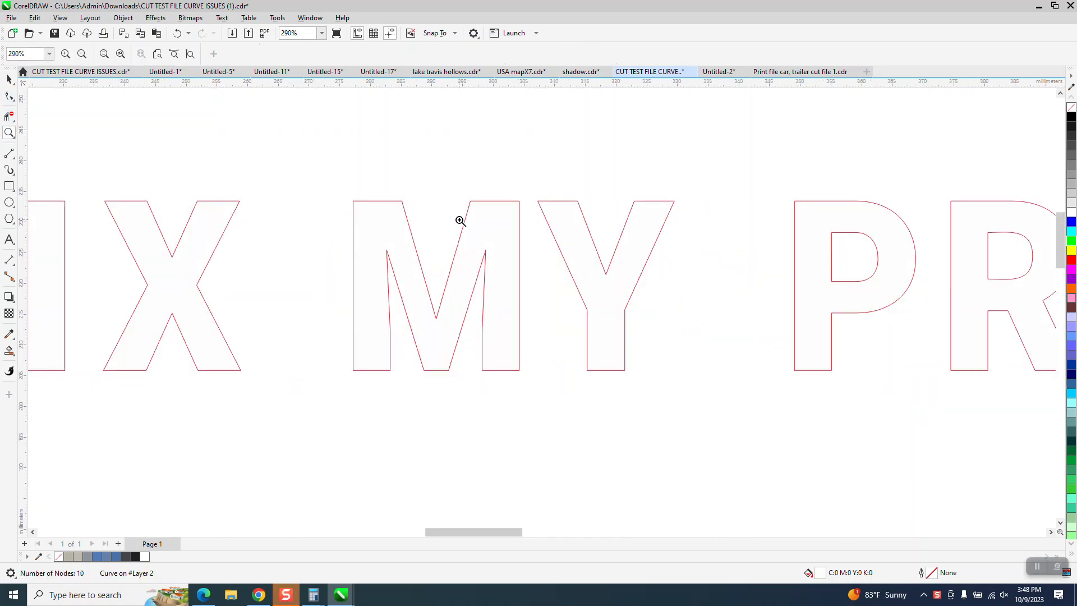
{"action": "left_click", "coordinate": [9, 96]}
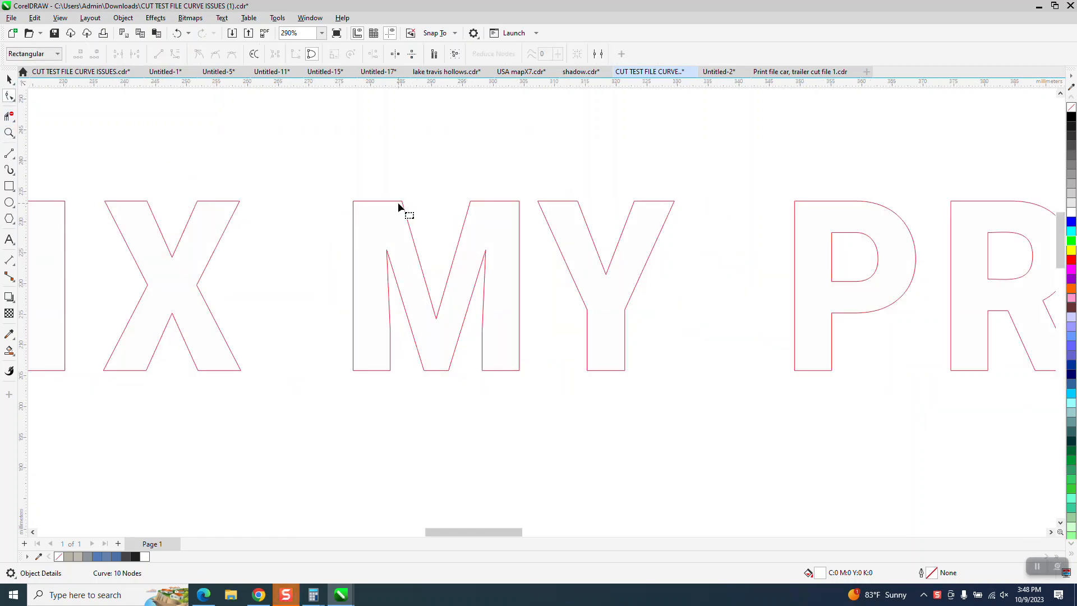
{"action": "left_click", "coordinate": [403, 202]}
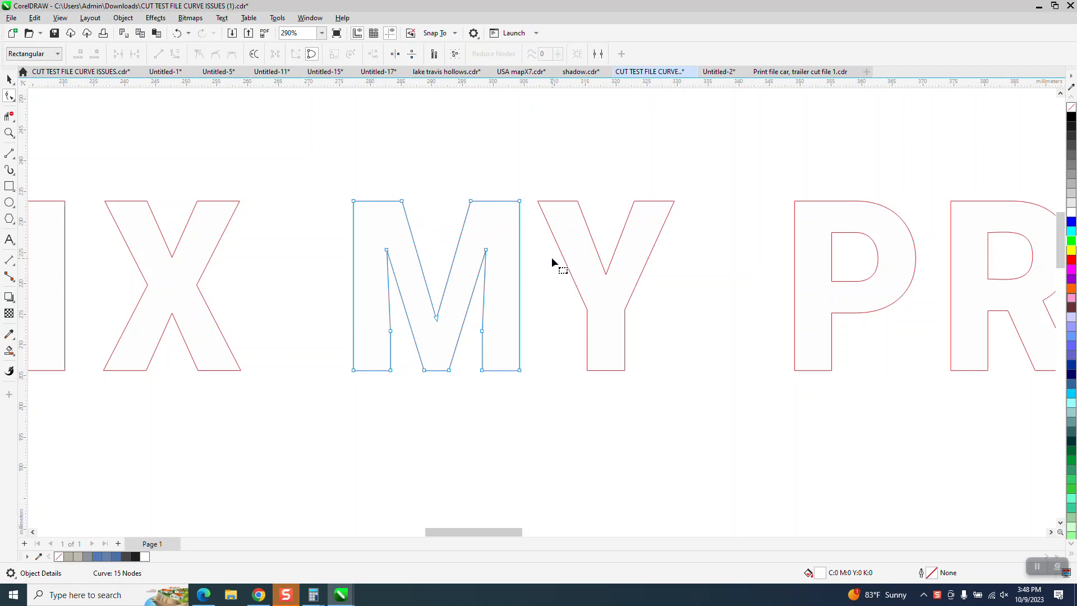
{"action": "left_click", "coordinate": [568, 269]}
{"action": "scroll", "coordinate": [433, 260], "scroll_direction": "down", "scroll_amount": 3}
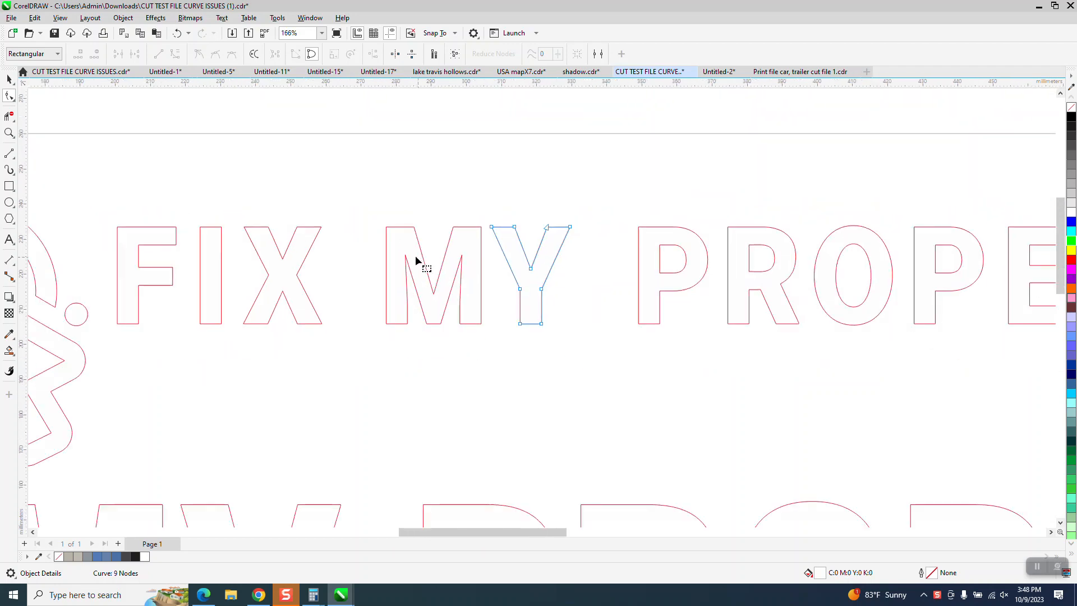
{"action": "scroll", "coordinate": [407, 252], "scroll_direction": "down", "scroll_amount": 6}
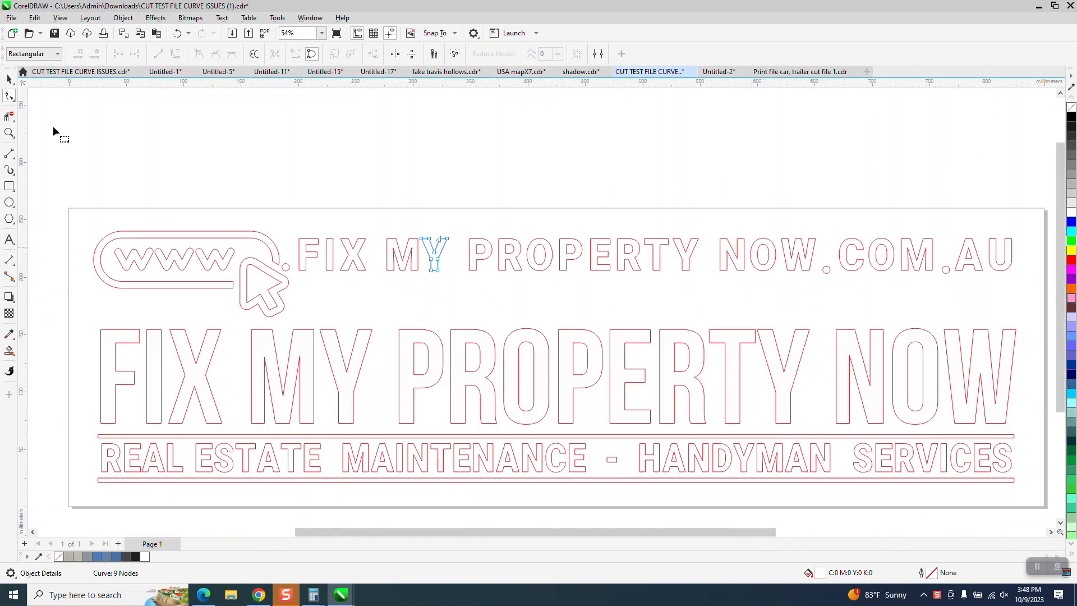
Examine the nodes of the O of NOW in the website address by selecting all of them.
{"action": "left_click", "coordinate": [9, 133]}
{"action": "left_click_drag", "start_coordinate": [734, 229], "coordinate": [832, 282]}
{"action": "key", "text": "F10"}
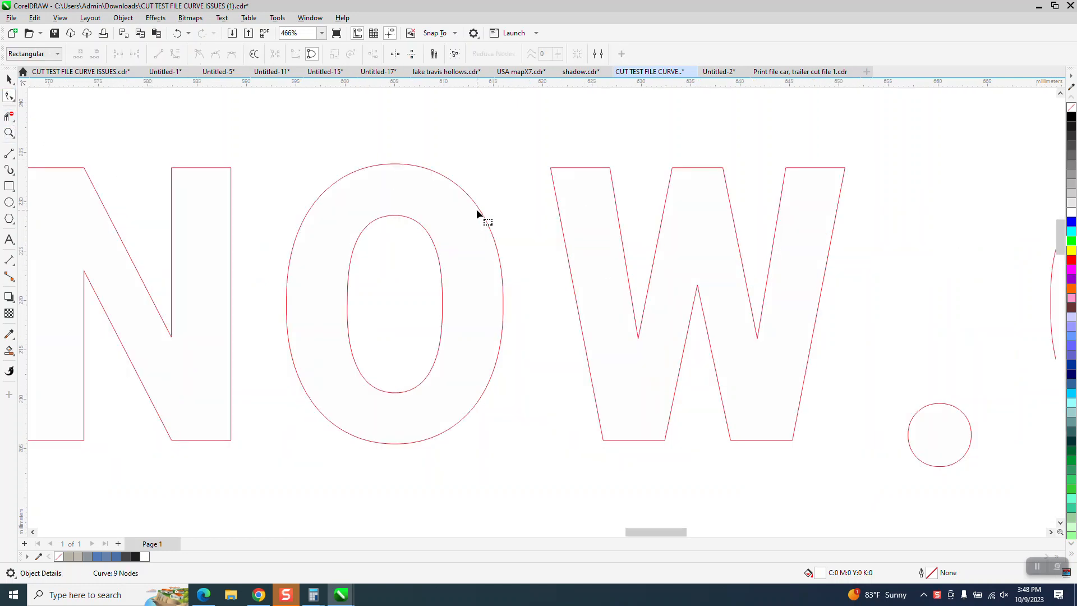
{"action": "left_click", "coordinate": [479, 207]}
{"action": "left_click_drag", "start_coordinate": [379, 408], "coordinate": [553, 468]}
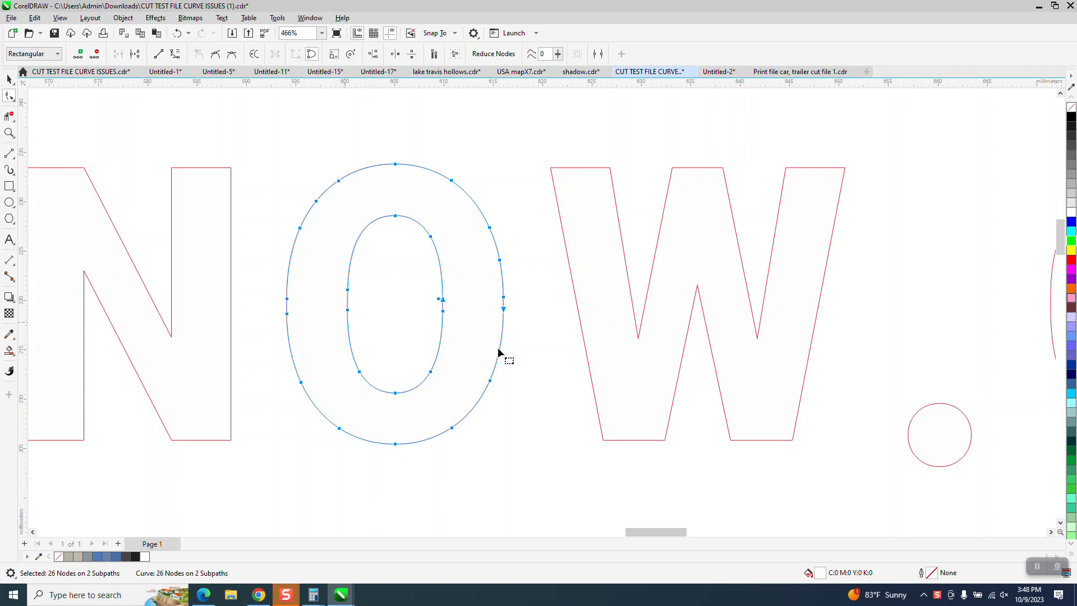
Select all nodes of the dot after NOW, try smoothing its curve, and undo the change.
{"action": "left_click", "coordinate": [947, 407]}
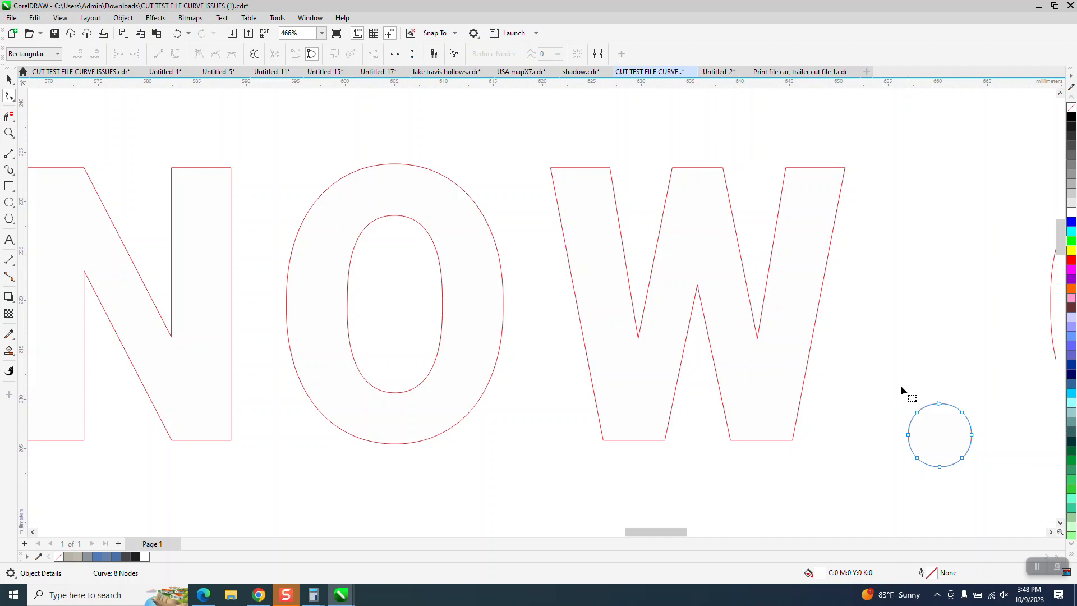
{"action": "left_click_drag", "start_coordinate": [984, 480], "coordinate": [988, 484]}
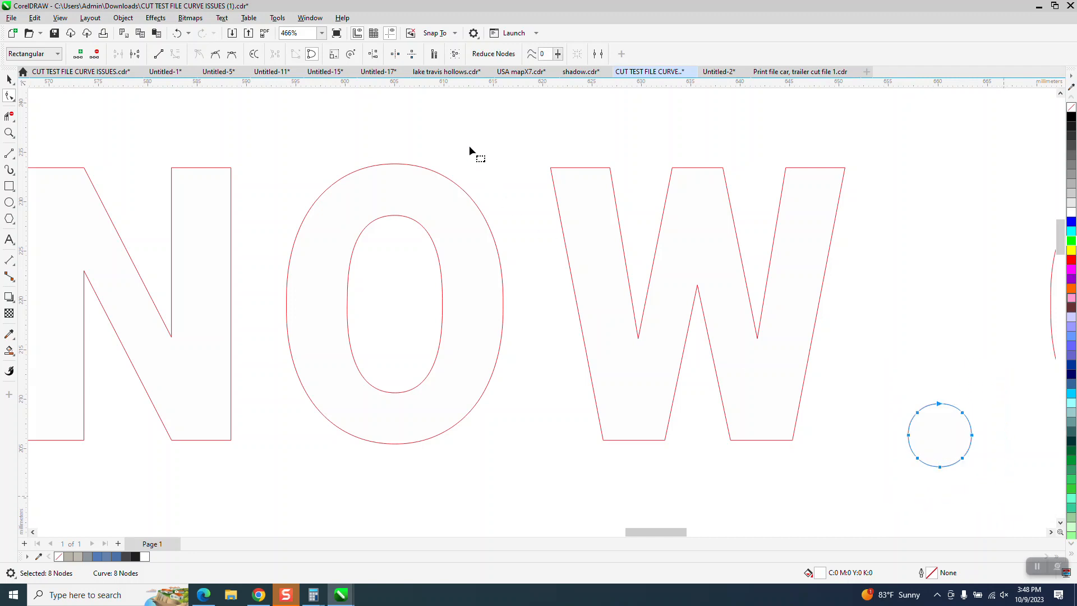
{"action": "left_click", "coordinate": [559, 55]}
{"action": "left_click_drag", "start_coordinate": [563, 74], "coordinate": [568, 73]}
{"action": "left_click", "coordinate": [177, 33]}
Try to copy the O of NOW from the website address line.
{"action": "scroll", "coordinate": [567, 183], "scroll_direction": "down", "scroll_amount": 3}
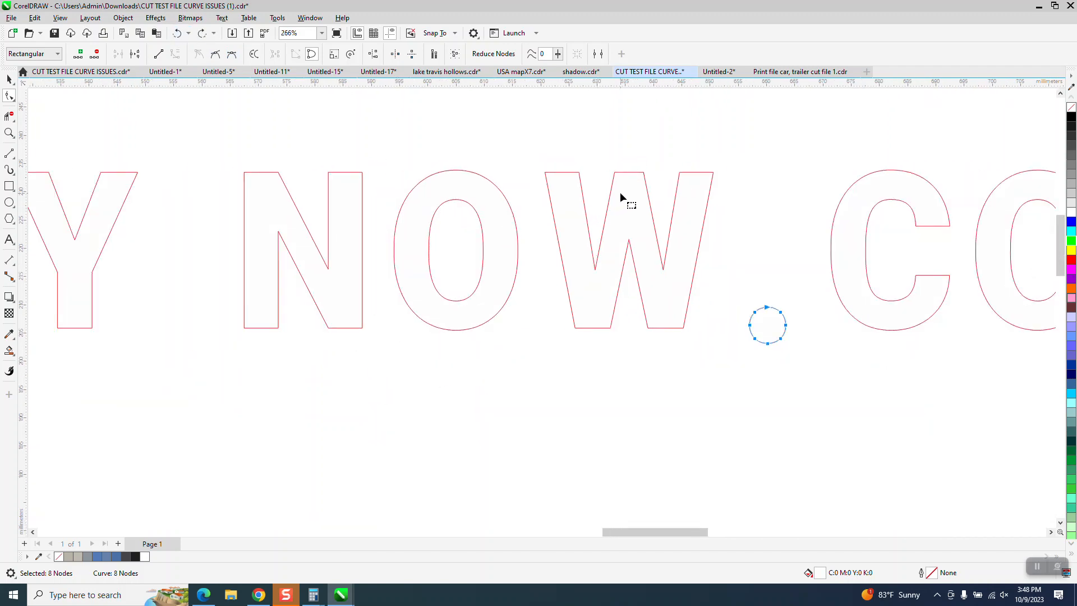
{"action": "scroll", "coordinate": [457, 201], "scroll_direction": "down", "scroll_amount": 2}
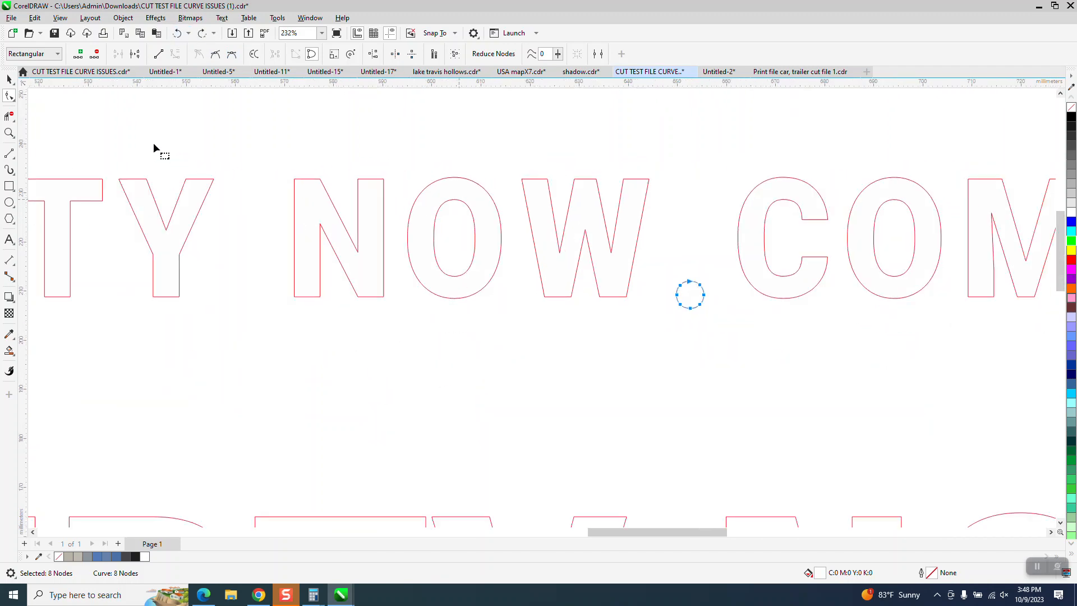
{"action": "left_click", "coordinate": [9, 79]}
{"action": "left_click", "coordinate": [419, 196]}
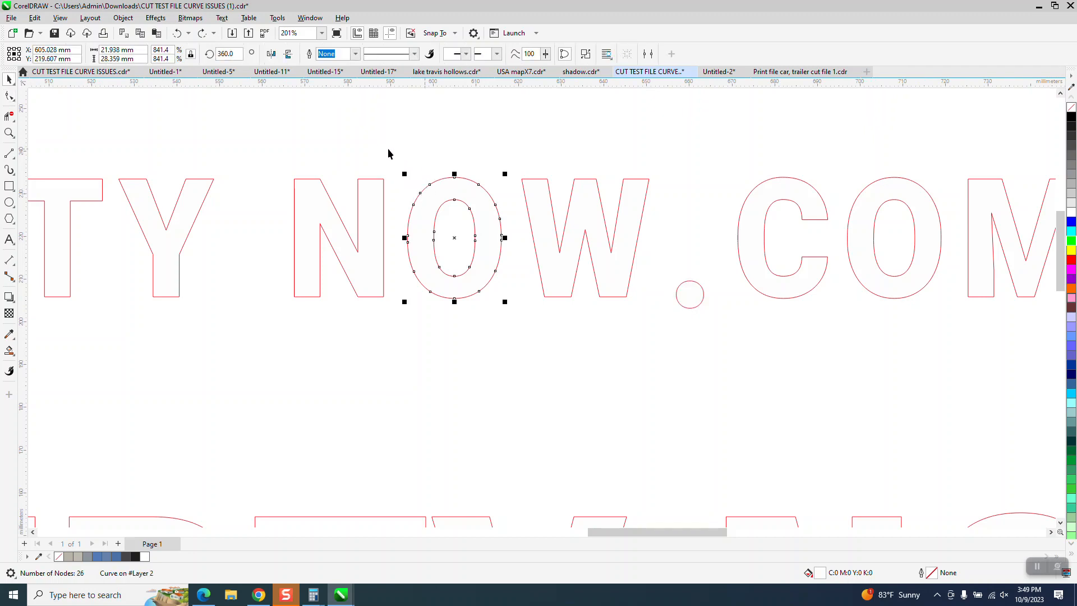
{"action": "left_click_drag", "start_coordinate": [383, 143], "coordinate": [430, 222]}
{"action": "left_click_drag", "start_coordinate": [521, 322], "coordinate": [528, 326]}
{"action": "left_click", "coordinate": [766, 232]}
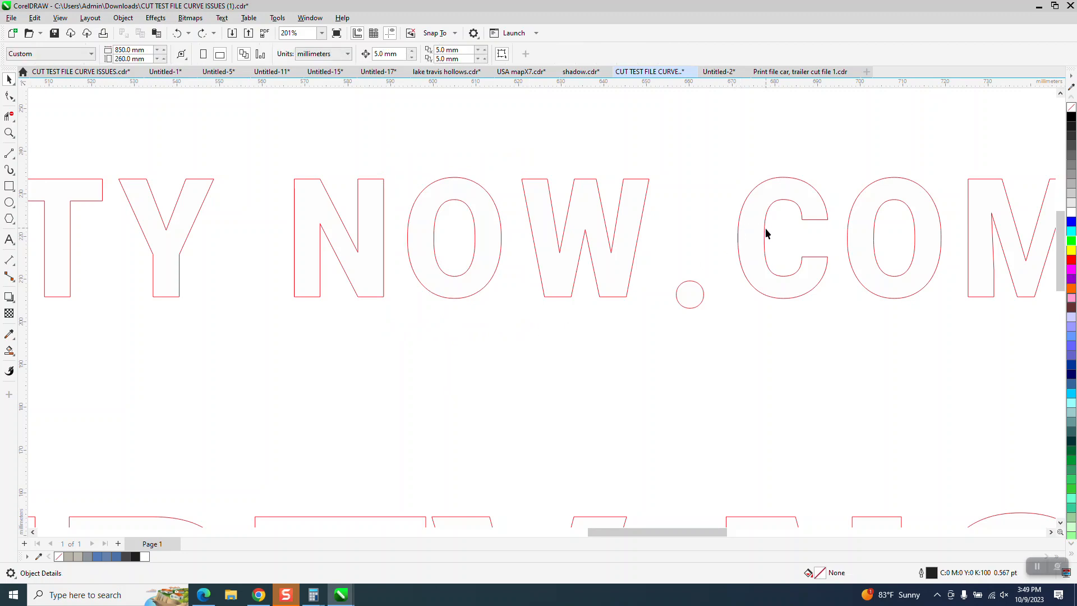
{"action": "left_click", "coordinate": [767, 239]}
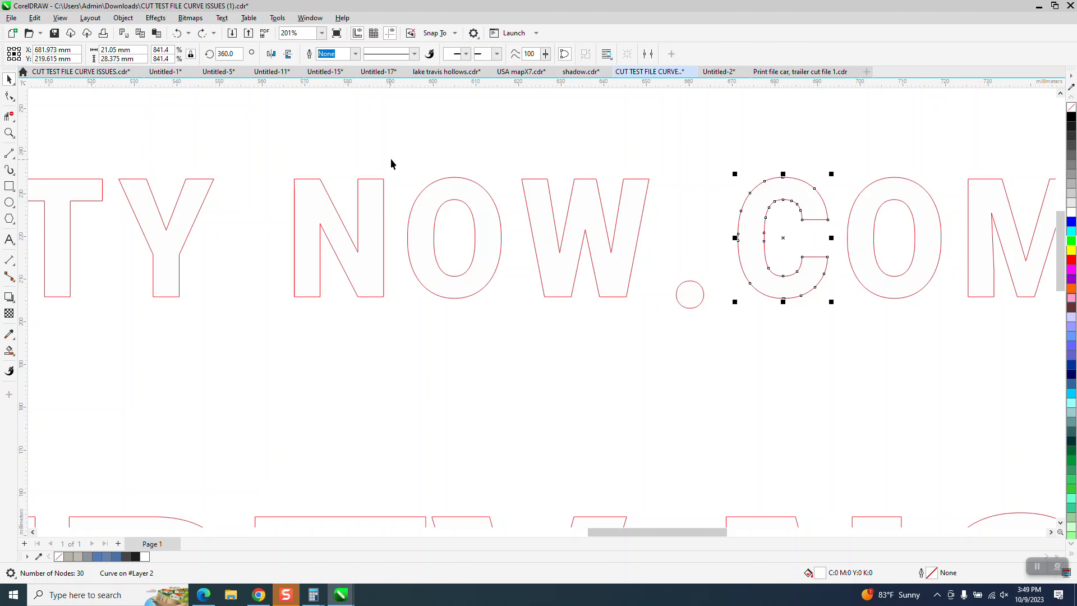
{"action": "left_click_drag", "start_coordinate": [393, 162], "coordinate": [503, 299]}
{"action": "right_click", "coordinate": [465, 239]}
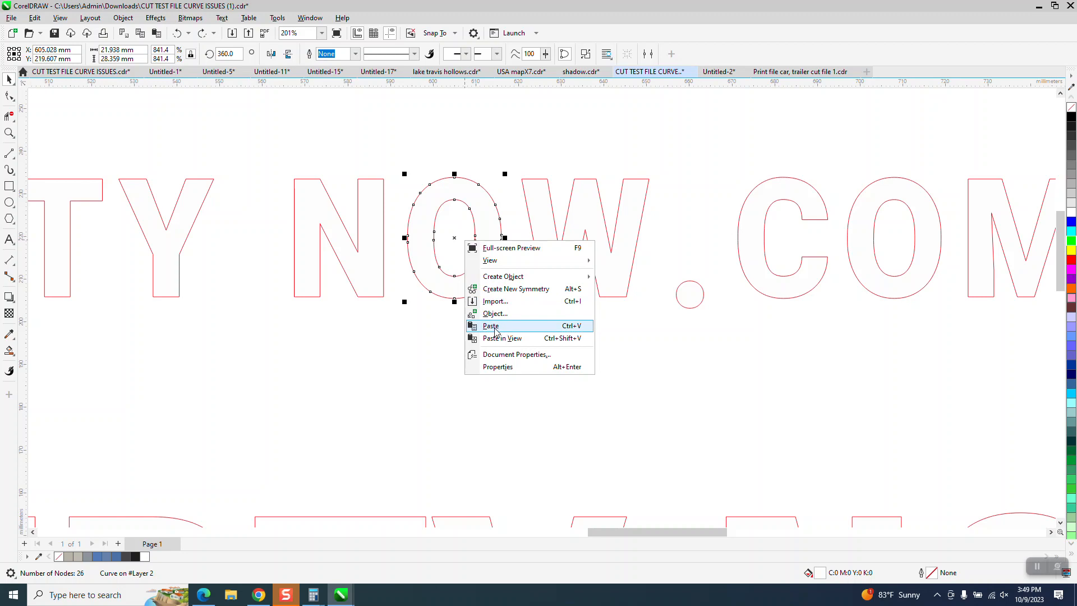
{"action": "right_click", "coordinate": [438, 248]}
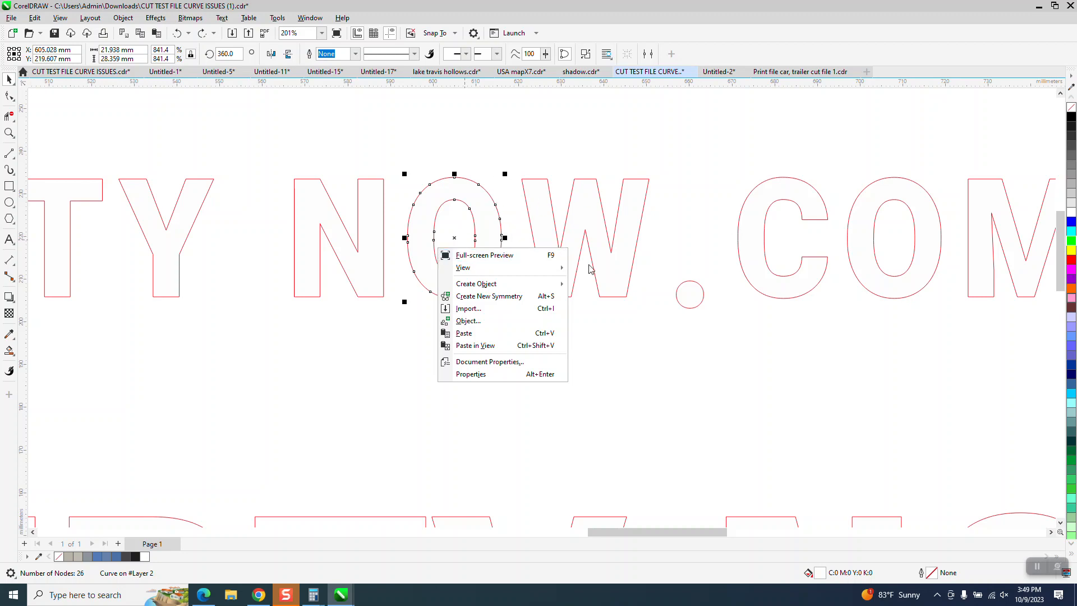
Paste the clipboard contents into the Untitled-2 document, enlarge the pasted letter, and delete it.
{"action": "left_click", "coordinate": [720, 72]}
{"action": "right_click", "coordinate": [240, 172]}
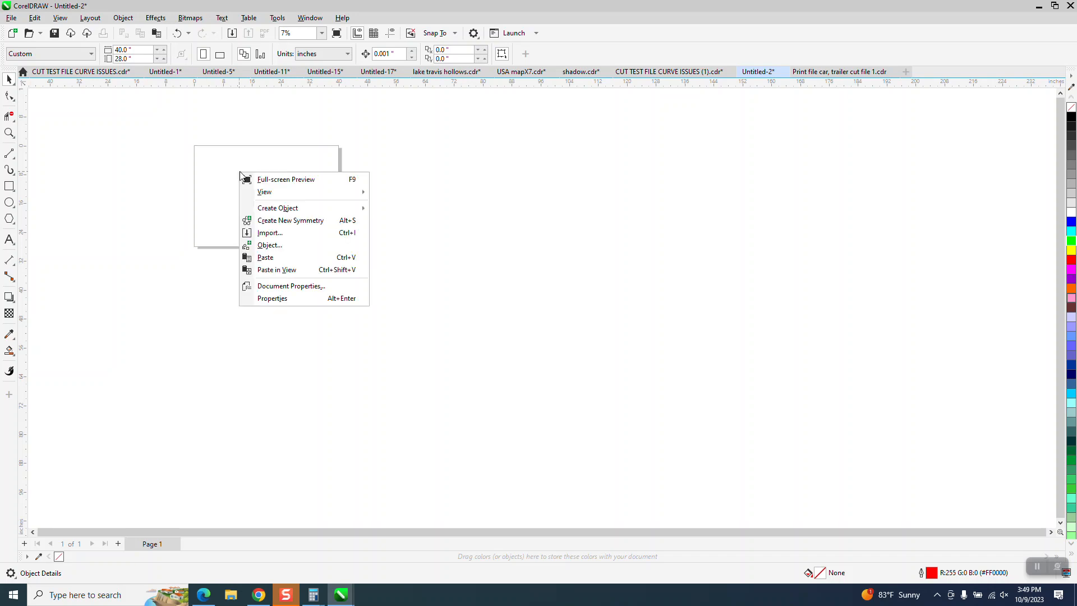
{"action": "left_click", "coordinate": [265, 257]}
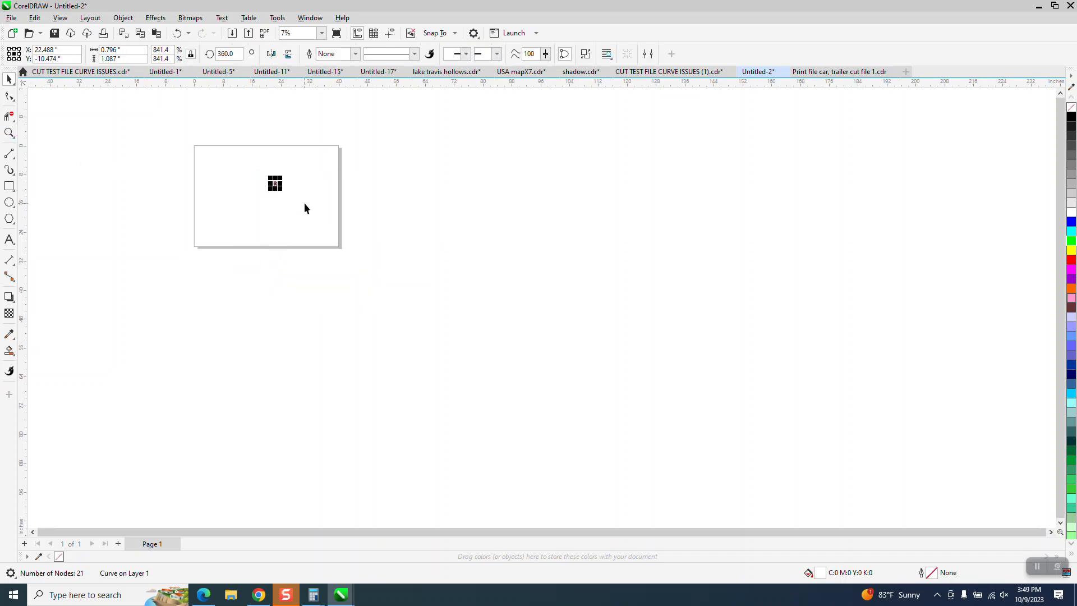
{"action": "left_click_drag", "start_coordinate": [279, 191], "coordinate": [366, 238]}
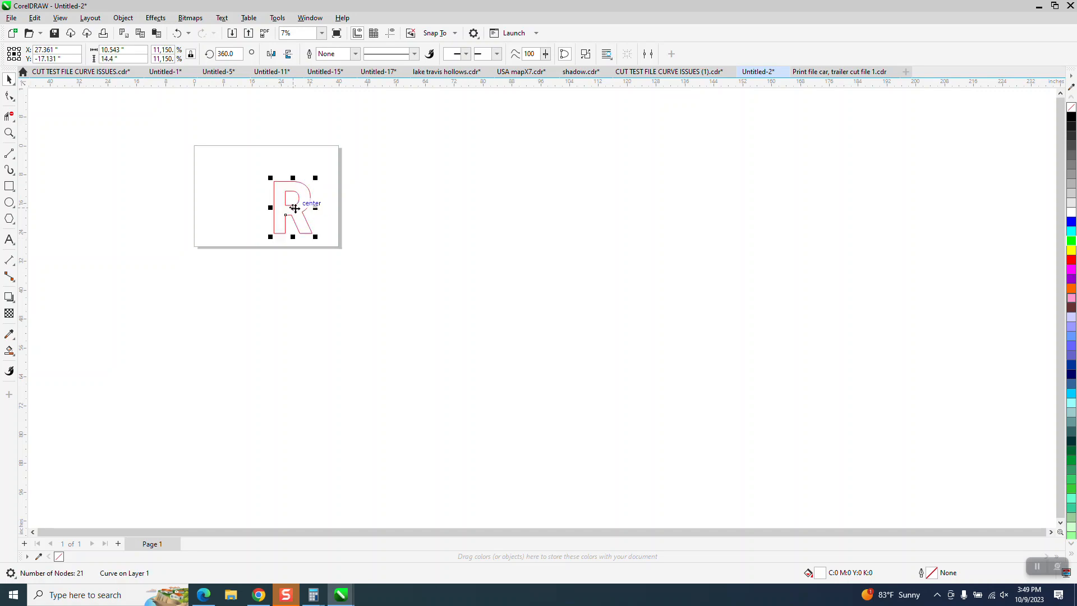
{"action": "left_click_drag", "start_coordinate": [296, 209], "coordinate": [257, 198]}
{"action": "key", "text": "Delete"}
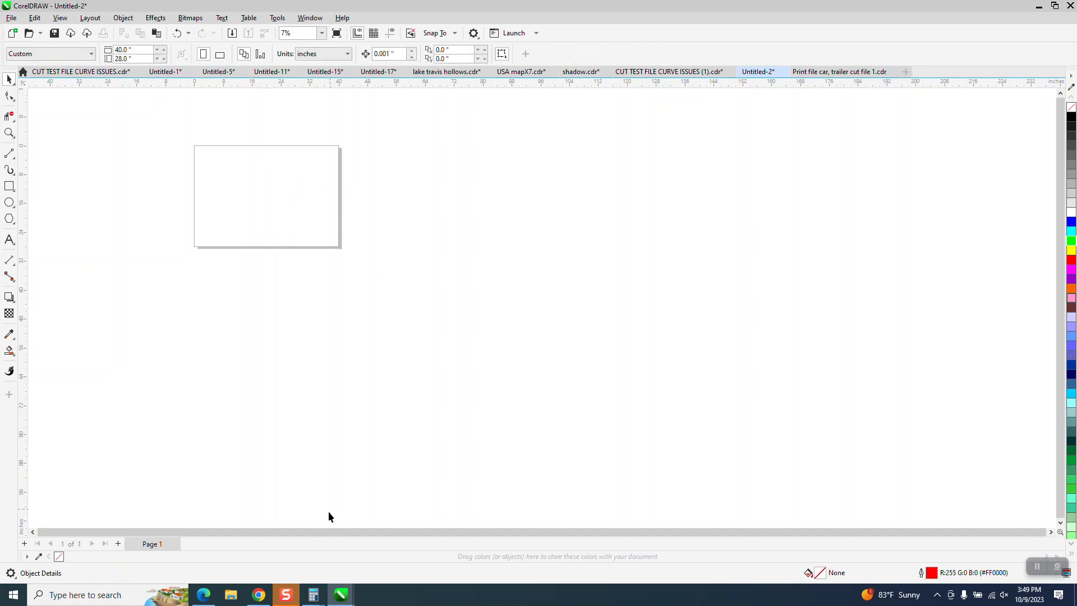
Return to the CUT TEST FILE CURVE ISSUES (1) drawing and copy the O of NOW from the website address line.
{"action": "left_click", "coordinate": [259, 595]}
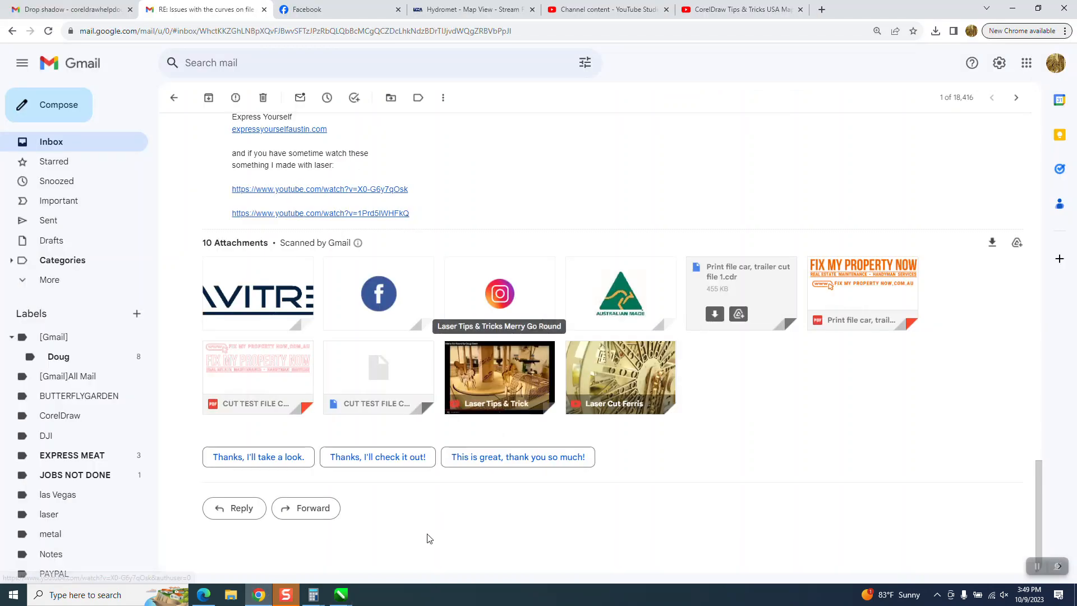
{"action": "left_click", "coordinate": [341, 596]}
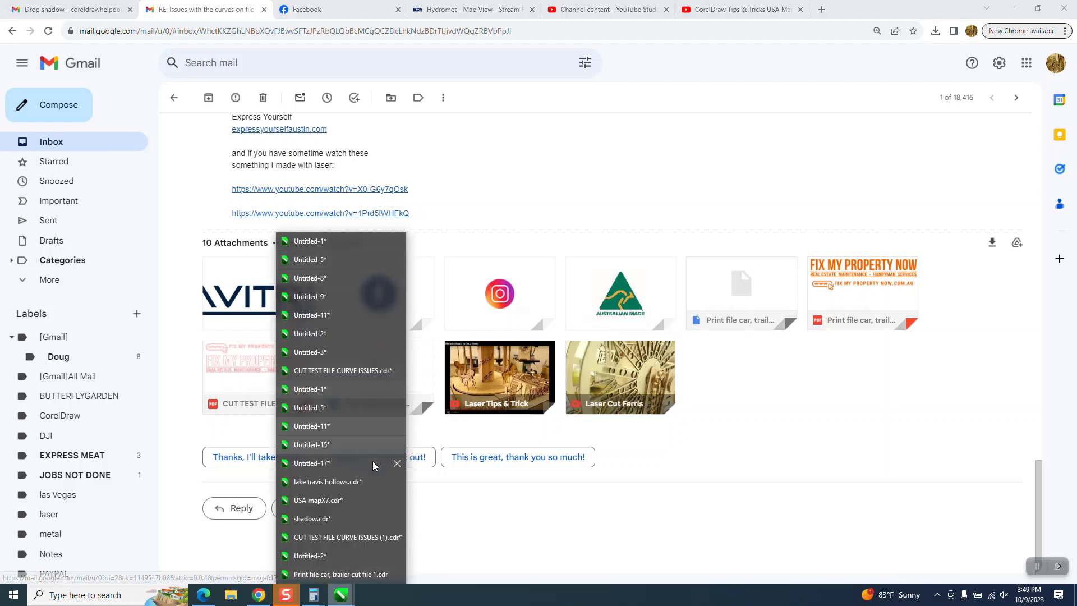
{"action": "left_click", "coordinate": [376, 532]}
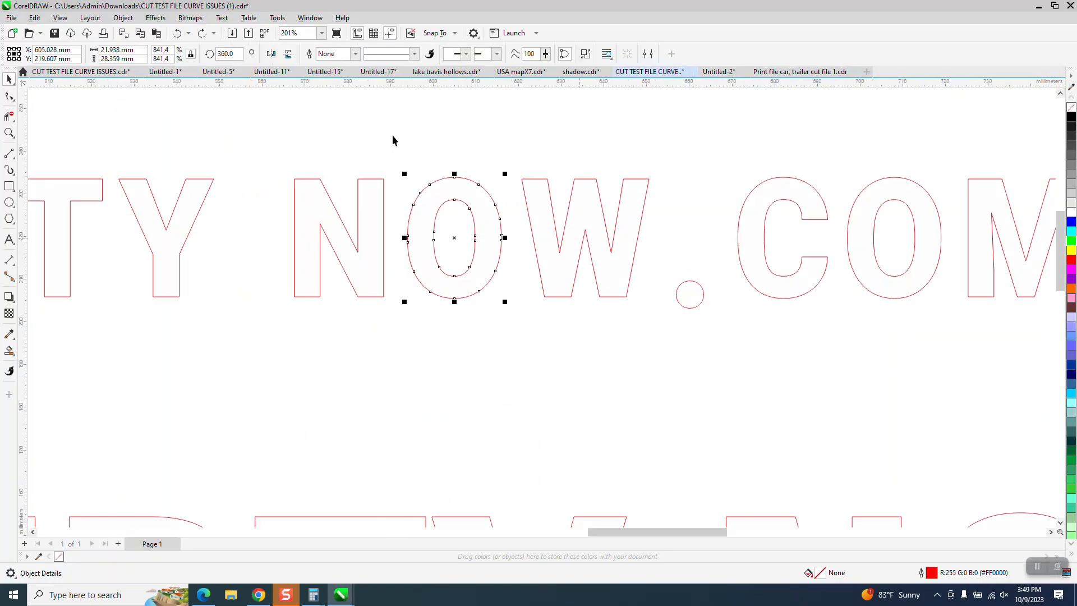
{"action": "left_click_drag", "start_coordinate": [393, 136], "coordinate": [537, 338]}
{"action": "right_click", "coordinate": [469, 253]}
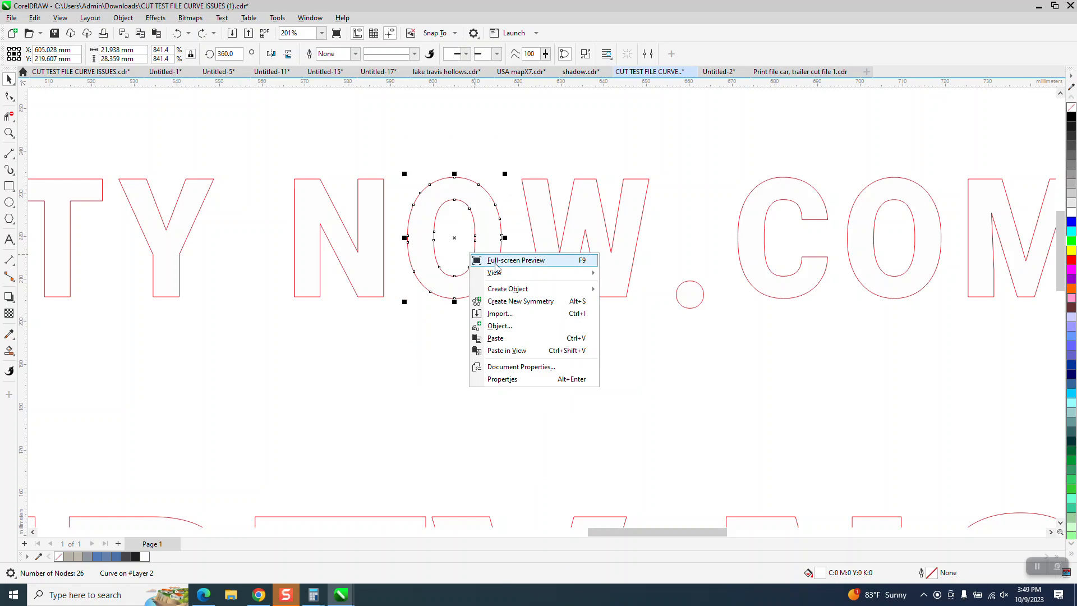
{"action": "right_click", "coordinate": [499, 163]}
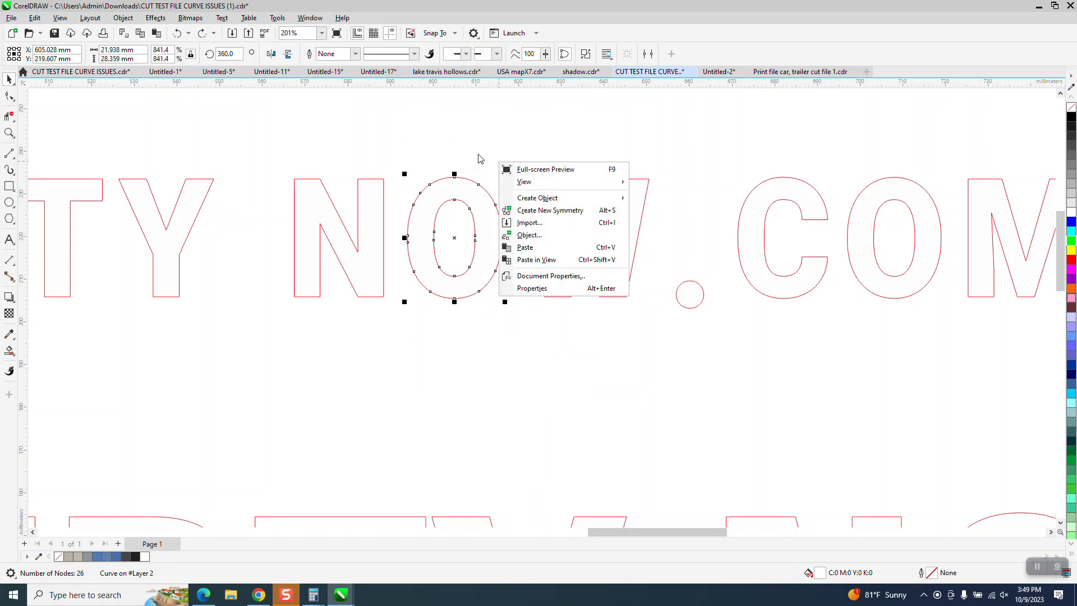
{"action": "right_click", "coordinate": [479, 155]}
{"action": "left_click", "coordinate": [428, 178]}
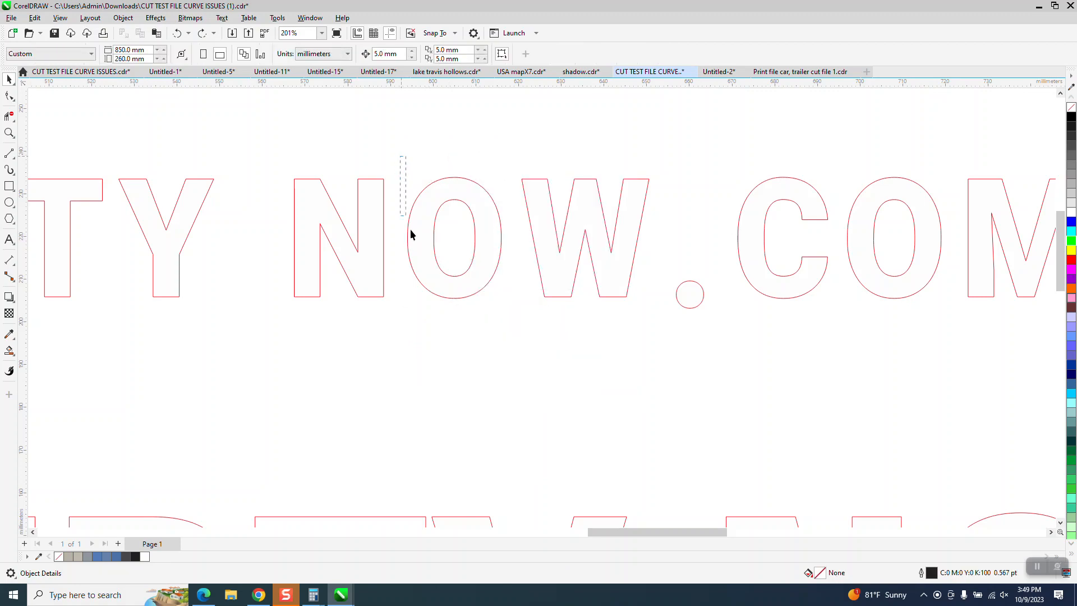
{"action": "left_click_drag", "start_coordinate": [411, 234], "coordinate": [508, 303]}
{"action": "right_click", "coordinate": [494, 252]}
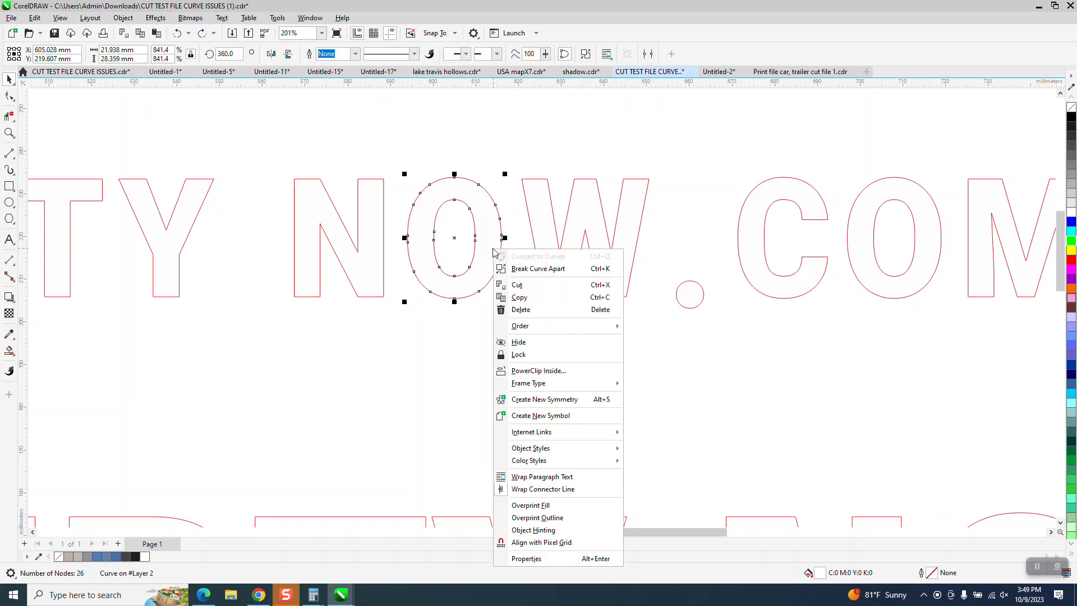
{"action": "left_click", "coordinate": [520, 297]}
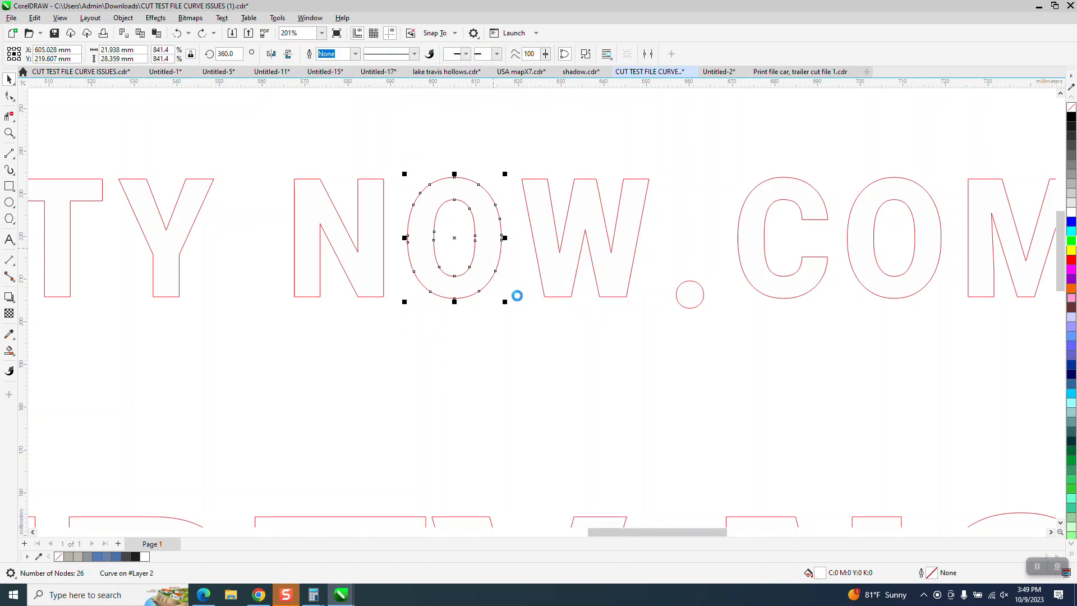
Paste the O into Untitled-2, enlarge it to about 13.3 by 17.2 inches, and position it inside the page.
{"action": "left_click", "coordinate": [719, 72]}
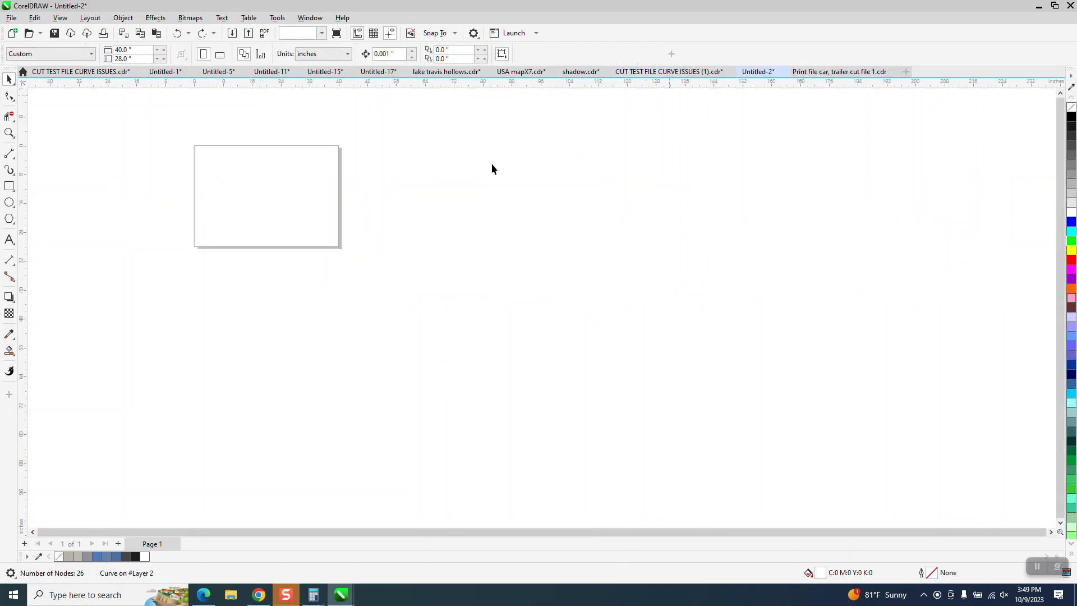
{"action": "right_click", "coordinate": [245, 198]}
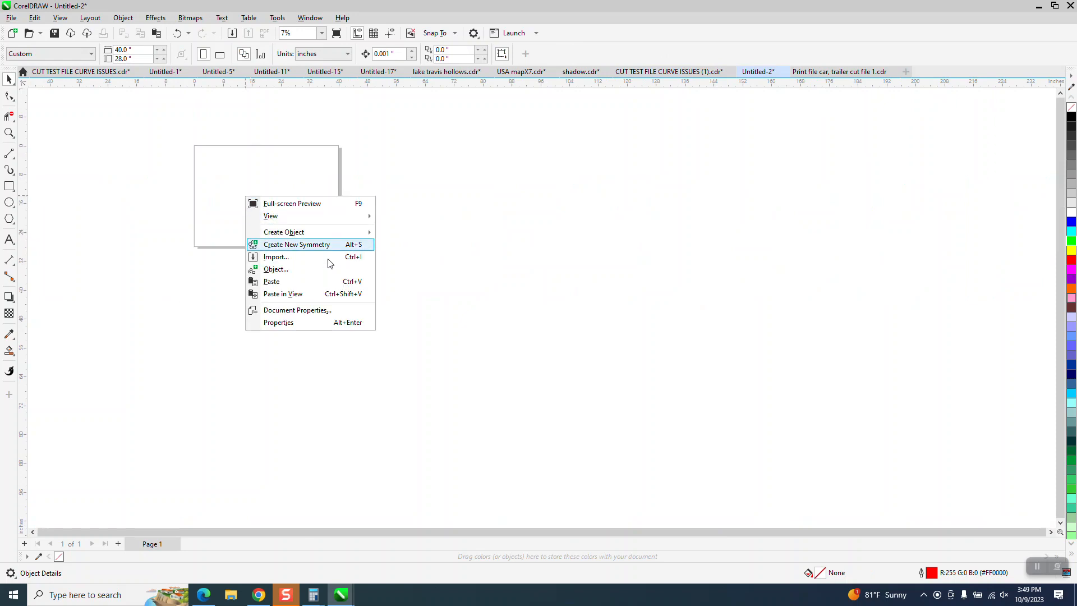
{"action": "left_click", "coordinate": [271, 282]}
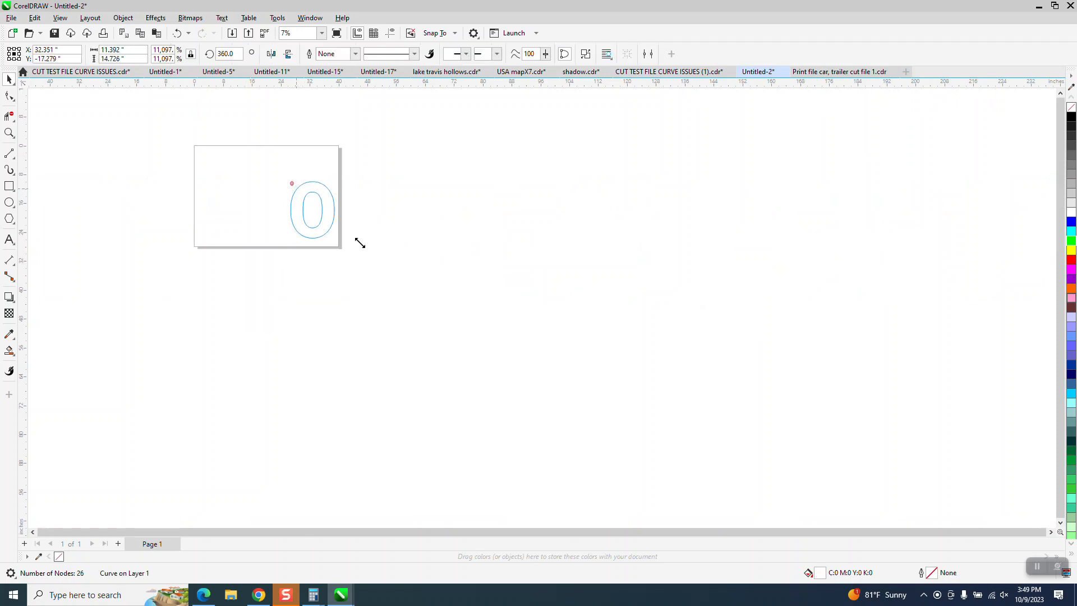
{"action": "left_click_drag", "start_coordinate": [334, 211], "coordinate": [276, 200]}
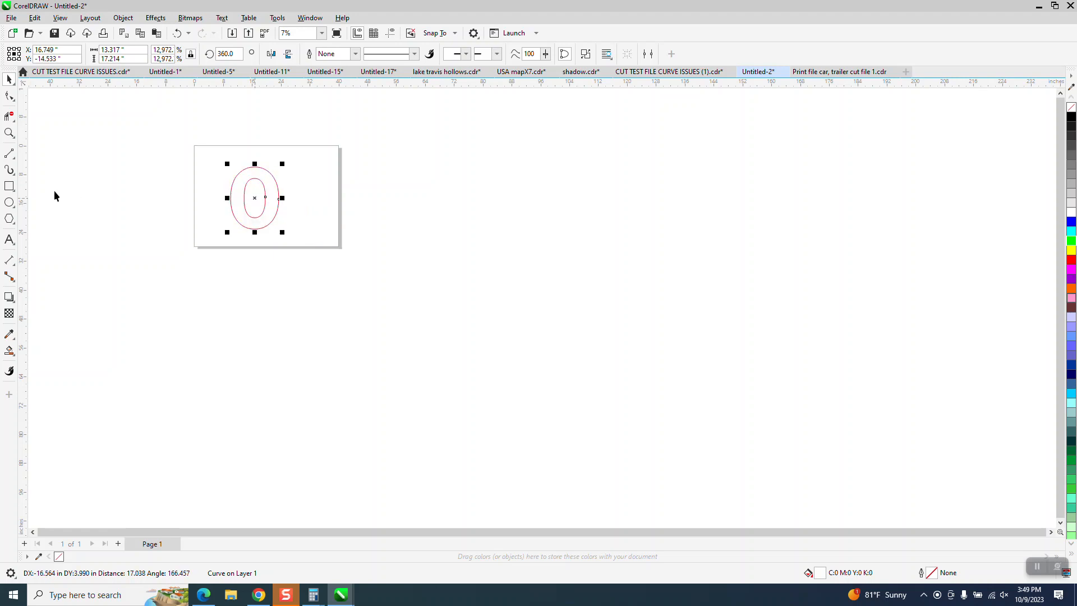
Select all nodes on both outlines of the enlarged O for shape editing.
{"action": "key", "text": "z"}
{"action": "left_click_drag", "start_coordinate": [195, 167], "coordinate": [418, 243]}
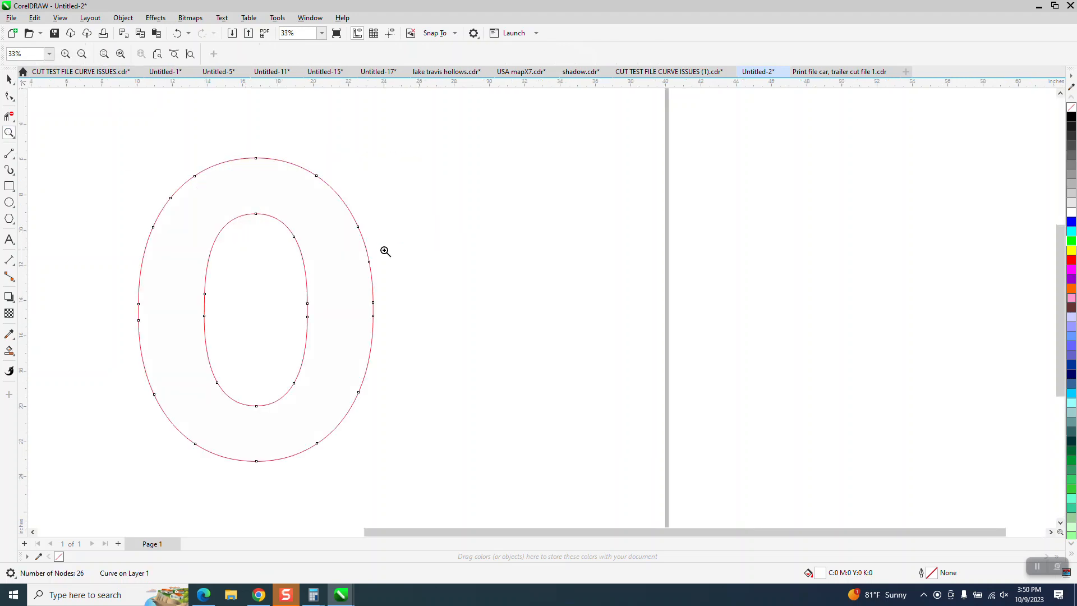
{"action": "left_click", "coordinate": [9, 78]}
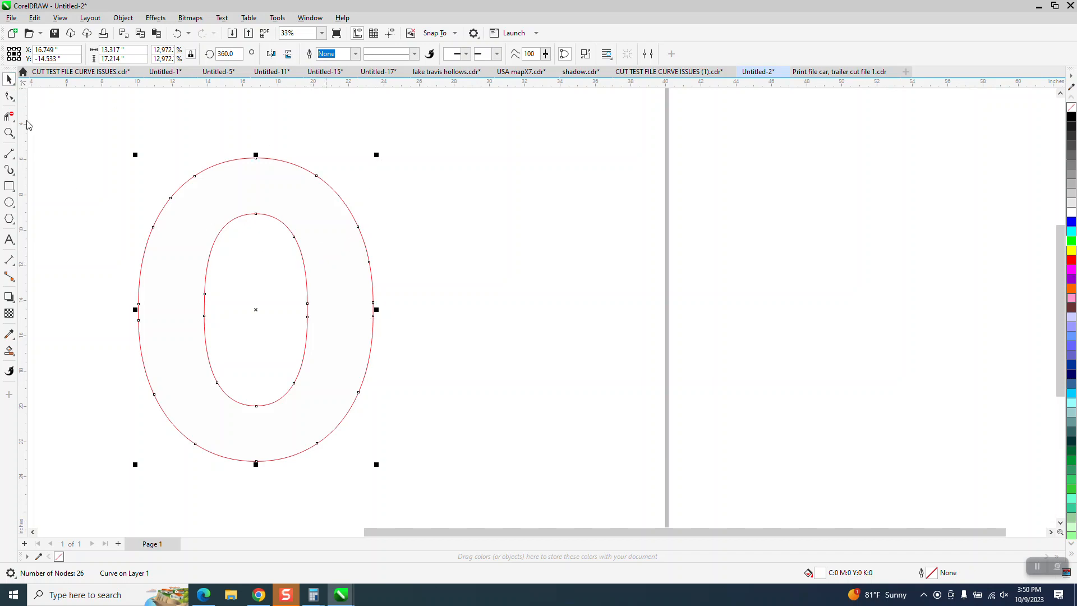
{"action": "left_click", "coordinate": [9, 96]}
{"action": "left_click_drag", "start_coordinate": [105, 118], "coordinate": [438, 501]}
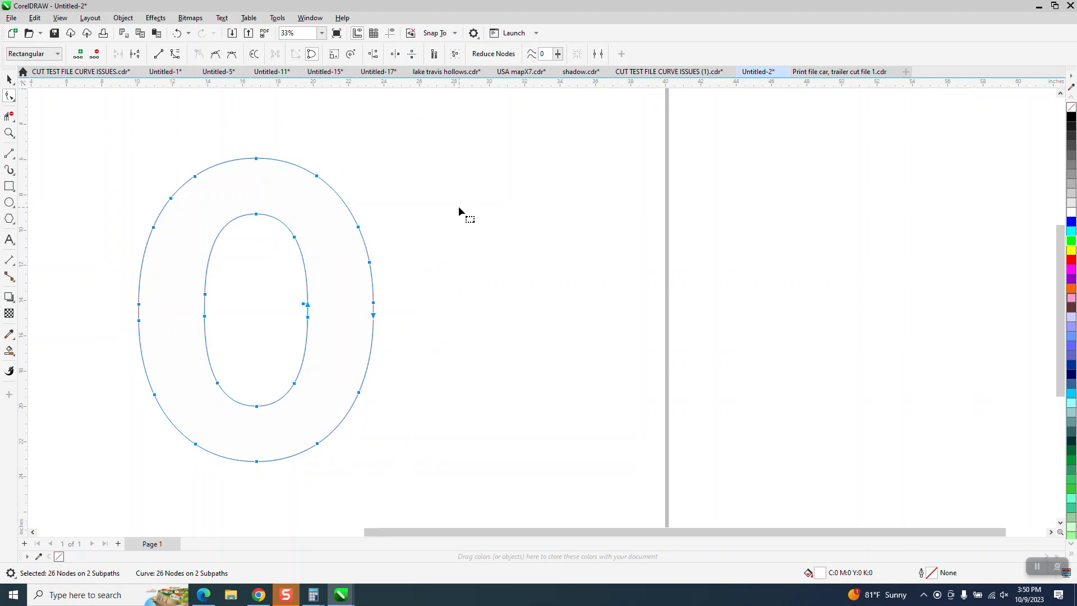
Set the document's nudge distance to 15 inches with nothing selected.
{"action": "left_click", "coordinate": [10, 133]}
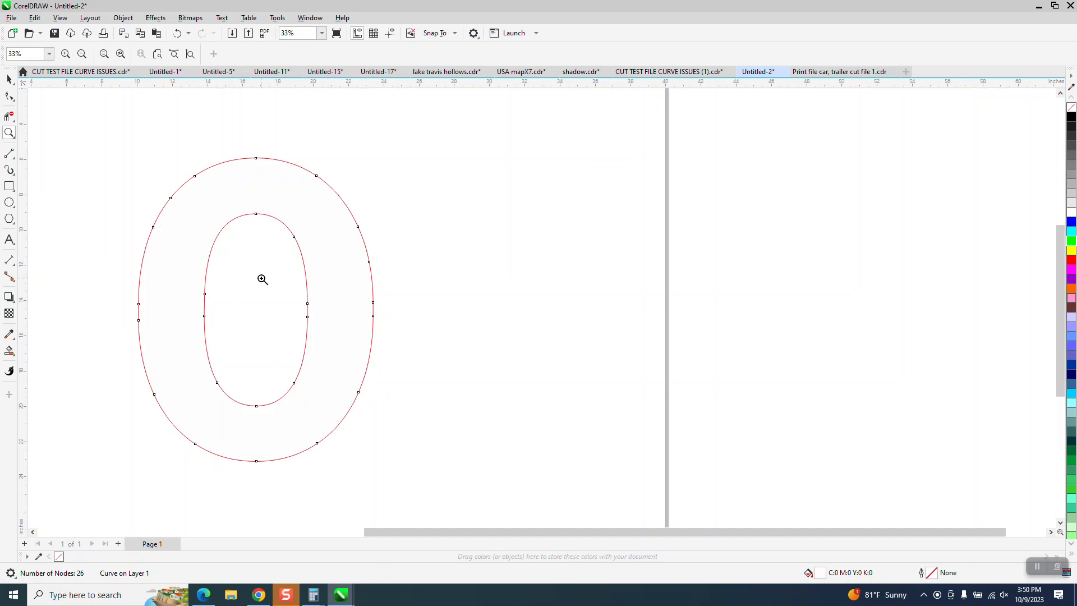
{"action": "left_click", "coordinate": [9, 79]}
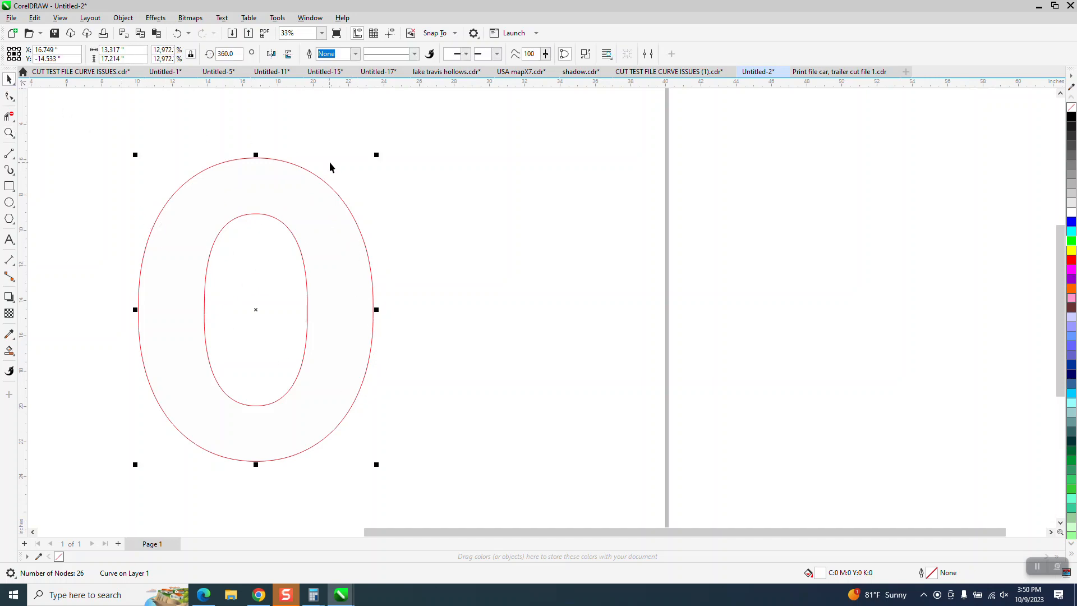
{"action": "left_click", "coordinate": [335, 137]}
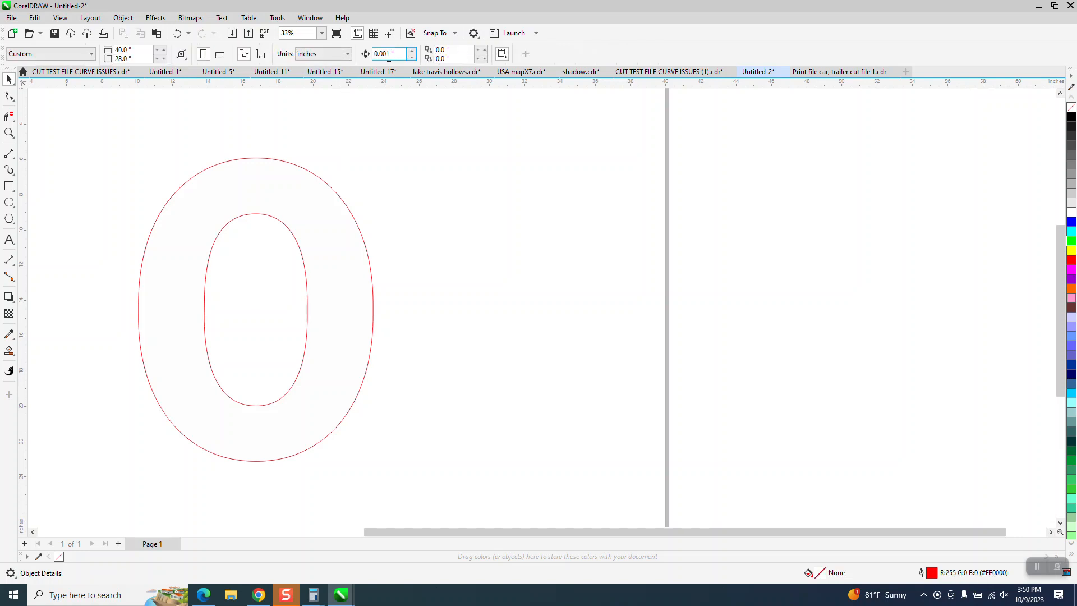
{"action": "type", "text": "15"}
Duplicate the red O, nudge the copy 15 inches to the right, and give it a black outline.
{"action": "left_click_drag", "start_coordinate": [438, 486], "coordinate": [578, 448]}
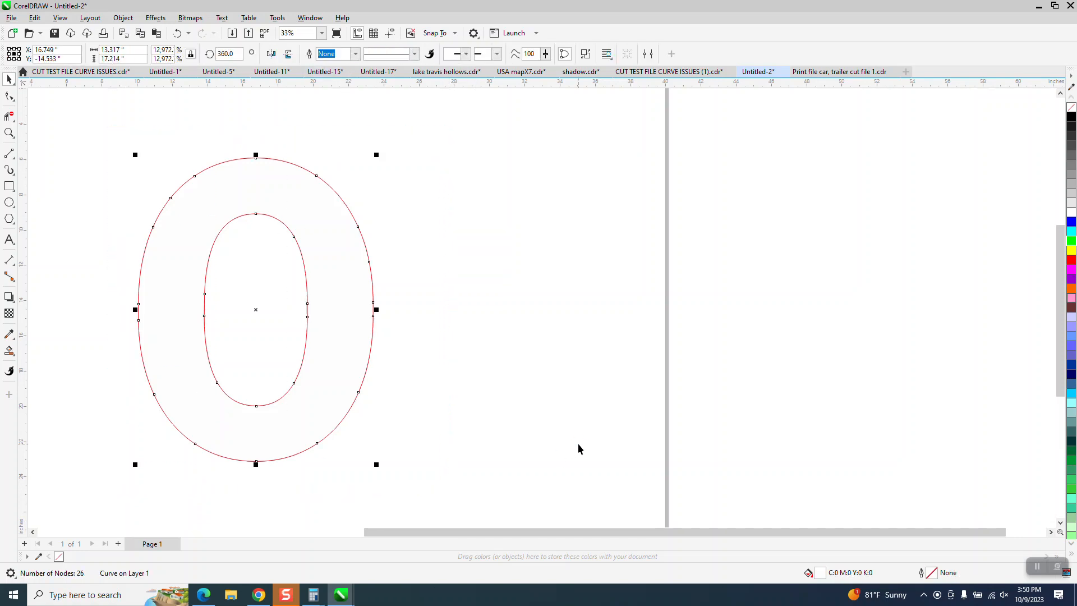
{"action": "key", "text": "plus"}
{"action": "key", "text": "Right"}
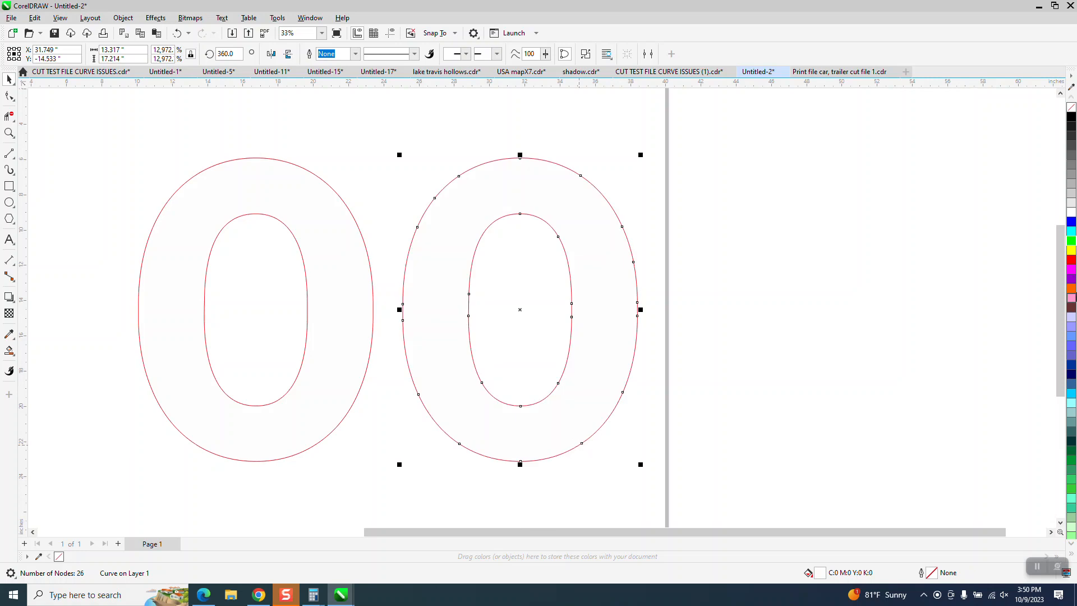
{"action": "right_click", "coordinate": [1072, 118]}
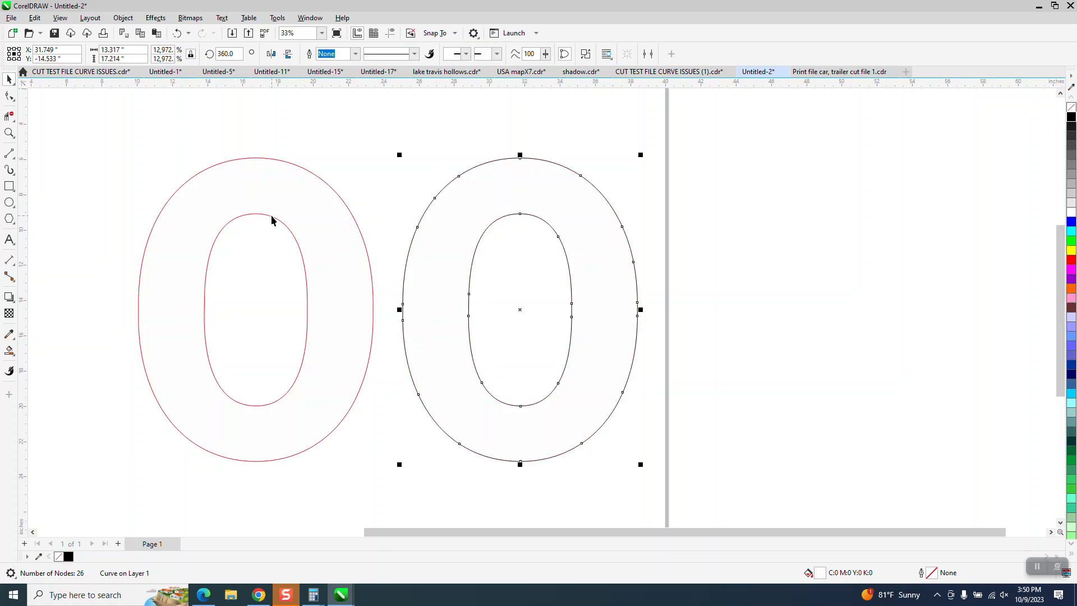
Delete the three upper and two lower diagonal nodes from the red O's outer outline, keeping its top and bottom center nodes.
{"action": "left_click", "coordinate": [271, 217]}
{"action": "left_click", "coordinate": [9, 96]}
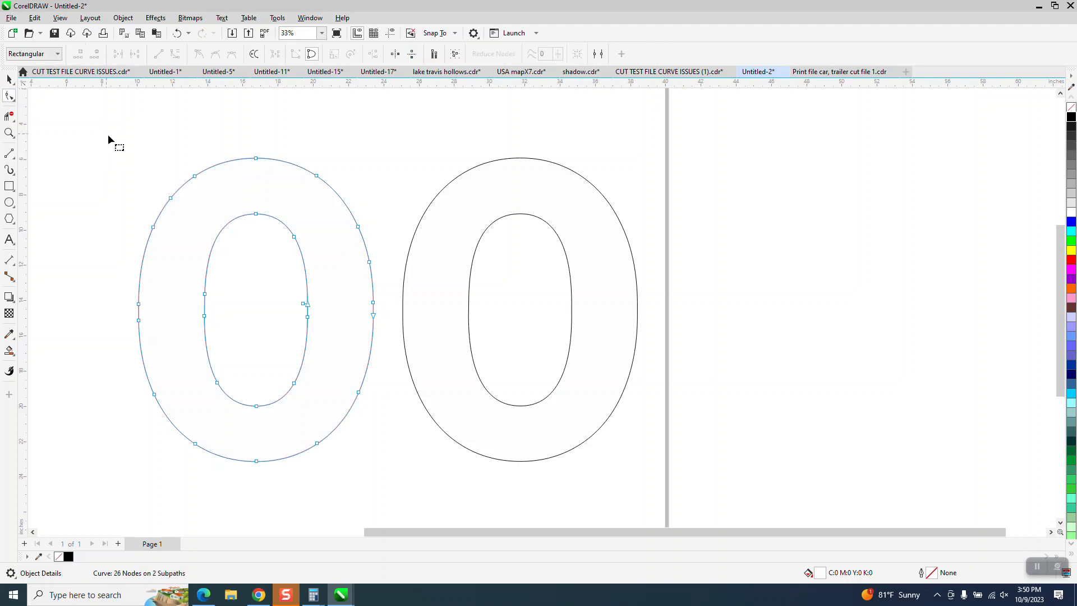
{"action": "left_click_drag", "start_coordinate": [140, 164], "coordinate": [350, 201]}
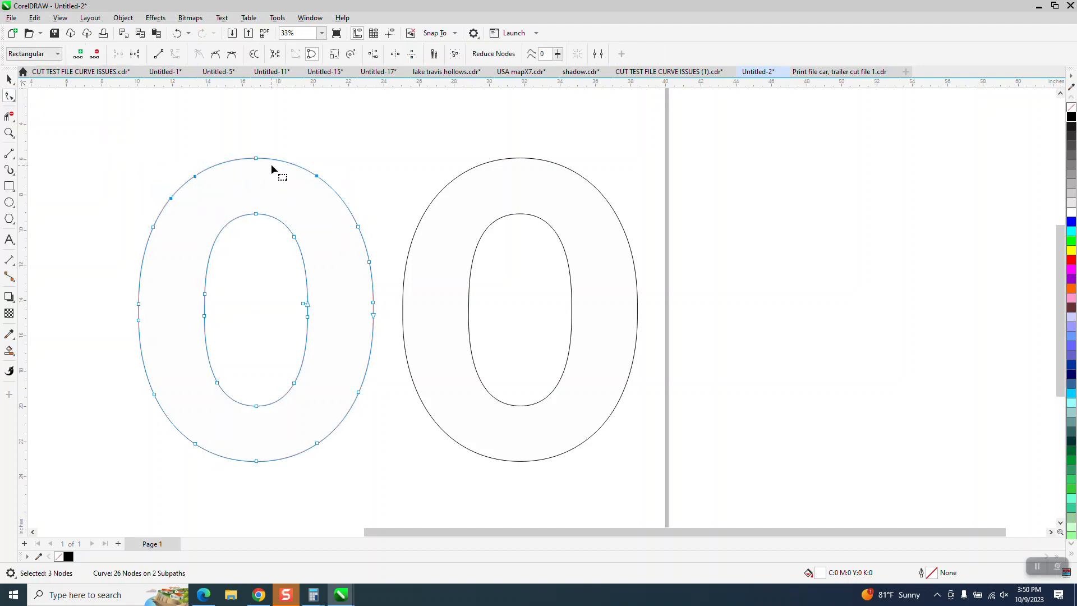
{"action": "key", "text": "Delete"}
{"action": "left_click_drag", "start_coordinate": [122, 276], "coordinate": [141, 330]}
{"action": "key", "text": "Delete"}
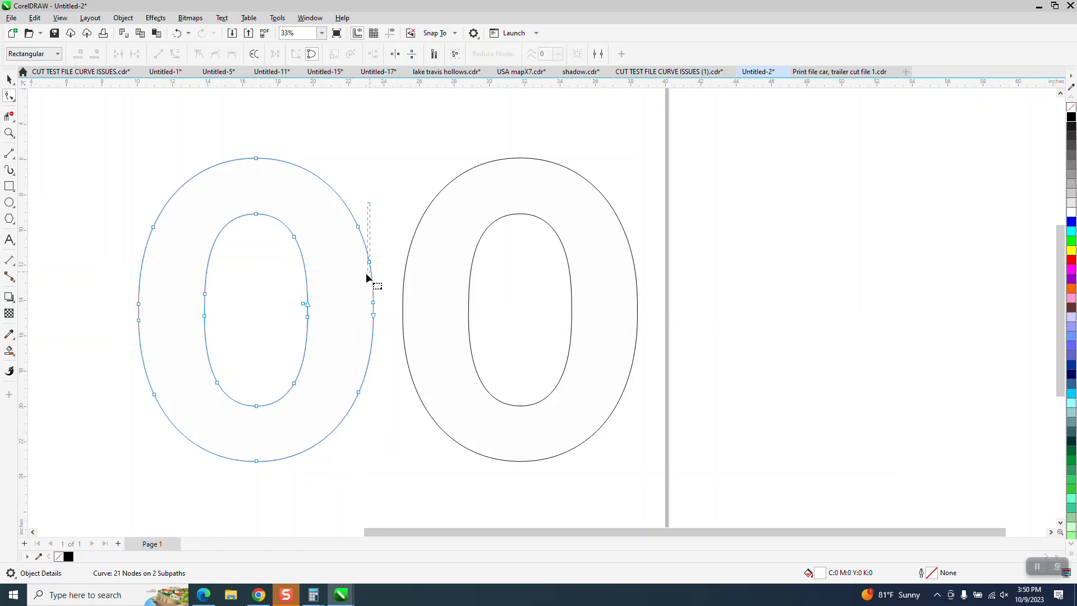
Delete the extra nodes along the right side of the red O's outer outline, keeping only the start node at mid-height.
{"action": "left_click_drag", "start_coordinate": [365, 273], "coordinate": [353, 276]}
{"action": "key", "text": "Delete"}
{"action": "left_click_drag", "start_coordinate": [375, 380], "coordinate": [349, 432]}
{"action": "key", "text": "Delete"}
{"action": "left_click", "coordinate": [374, 303]}
{"action": "key", "text": "Delete"}
Delete the mid-height nodes on both sides and the upper-right node of the red O's inner outline.
{"action": "left_click_drag", "start_coordinate": [335, 268], "coordinate": [301, 356]}
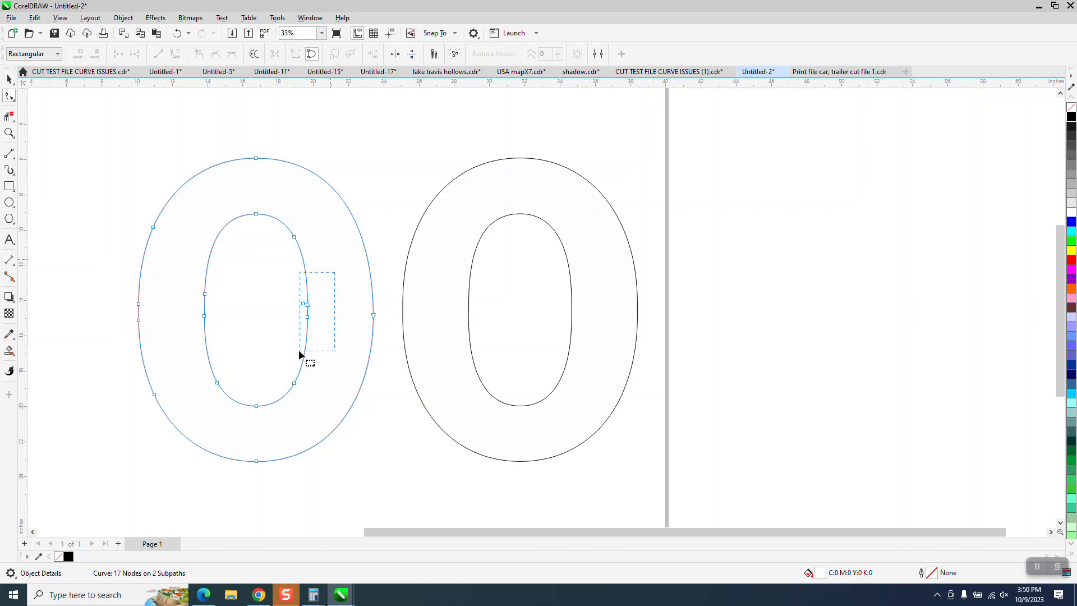
{"action": "key", "text": "Delete"}
{"action": "left_click_drag", "start_coordinate": [260, 276], "coordinate": [192, 329]}
{"action": "key", "text": "Delete"}
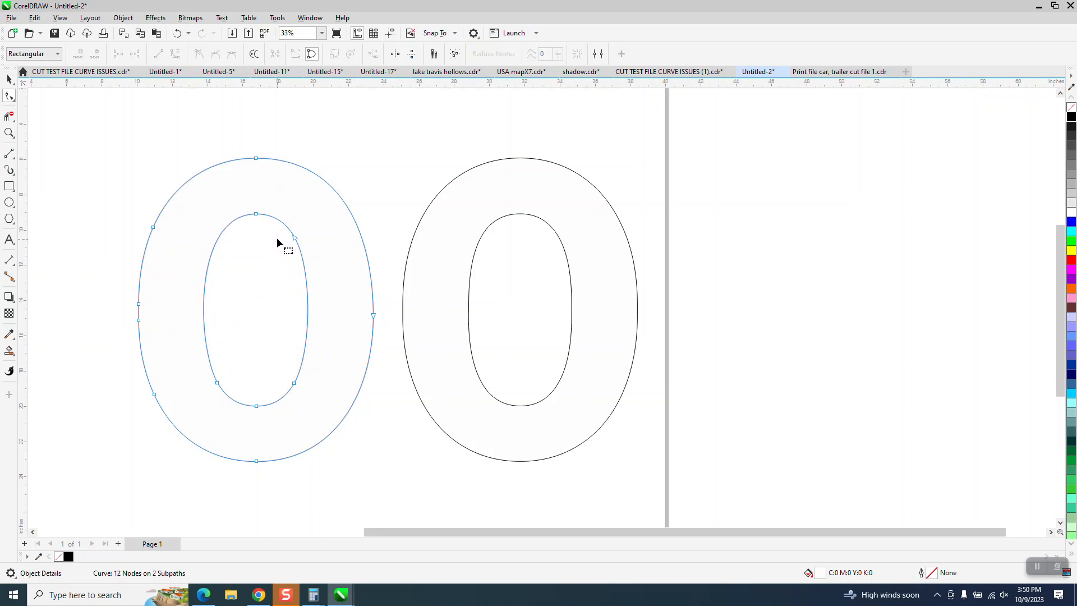
{"action": "left_click_drag", "start_coordinate": [278, 233], "coordinate": [330, 271]}
{"action": "key", "text": "Delete"}
Try deleting the two lower side nodes of the inner outline, and undo the deletion.
{"action": "left_click_drag", "start_coordinate": [206, 375], "coordinate": [304, 391]}
{"action": "key", "text": "Delete"}
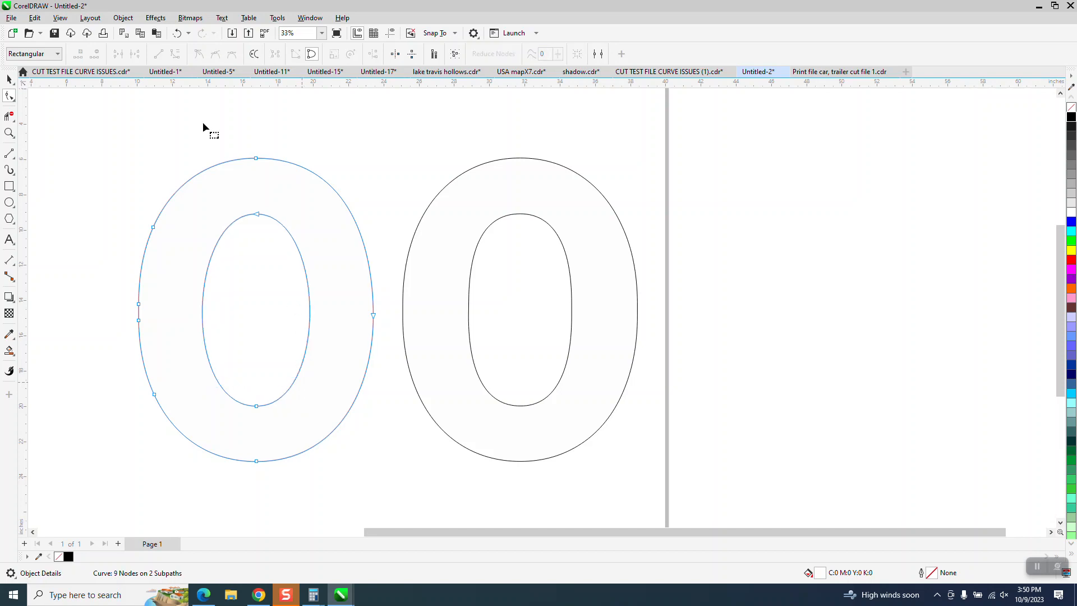
{"action": "left_click", "coordinate": [177, 33]}
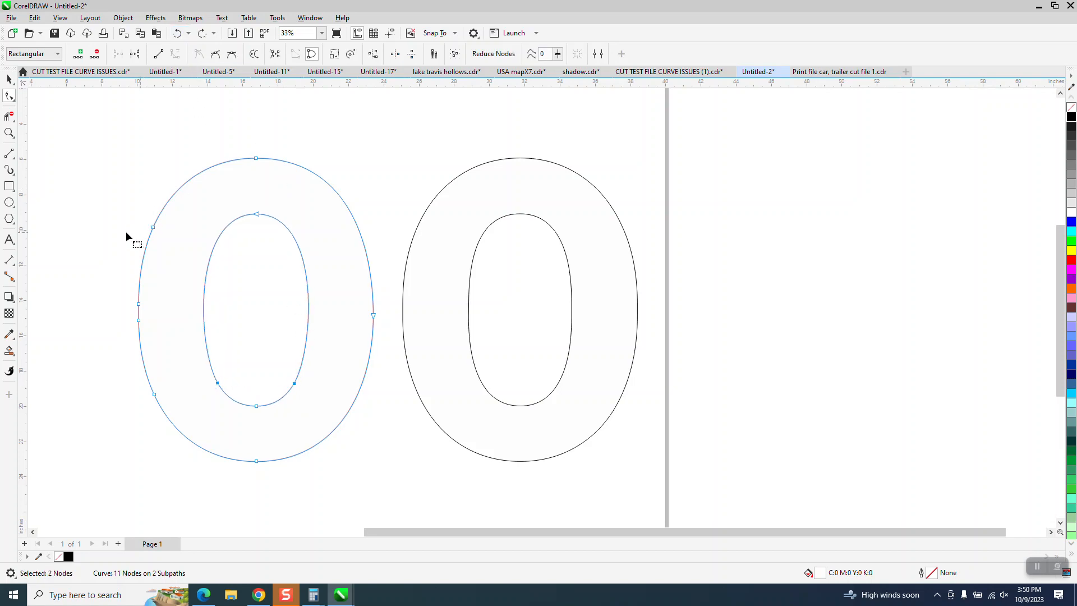
Delete the two mid-height nodes and the upper-left node from the outer outline's left side, and select all the remaining nodes.
{"action": "left_click_drag", "start_coordinate": [157, 328], "coordinate": [157, 329]}
{"action": "key", "text": "Delete"}
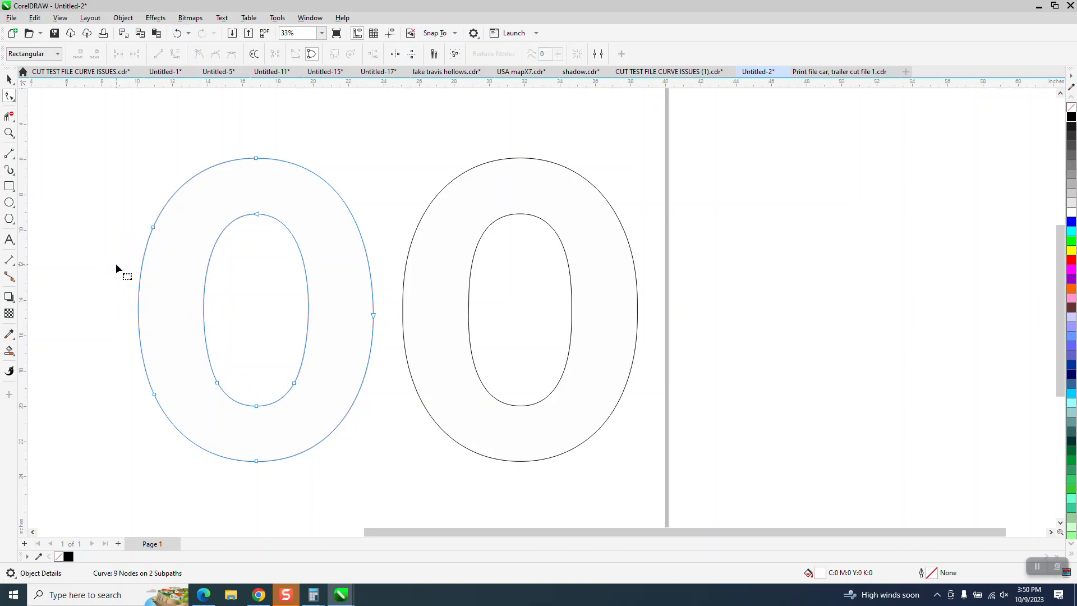
{"action": "scroll", "coordinate": [147, 250], "scroll_direction": "down", "scroll_amount": 1}
{"action": "left_click", "coordinate": [152, 231]}
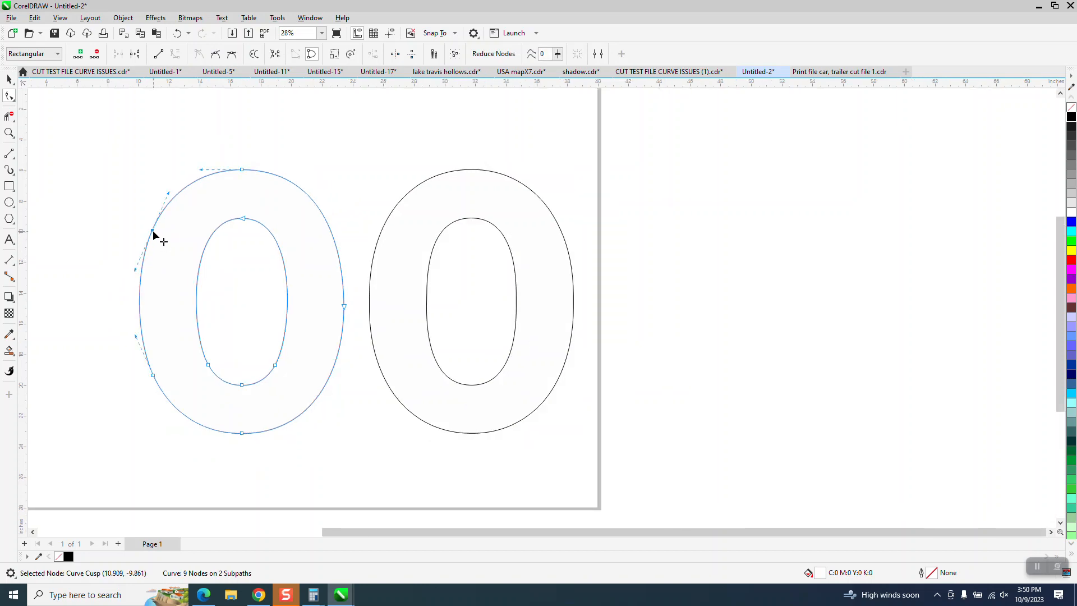
{"action": "key", "text": "Delete"}
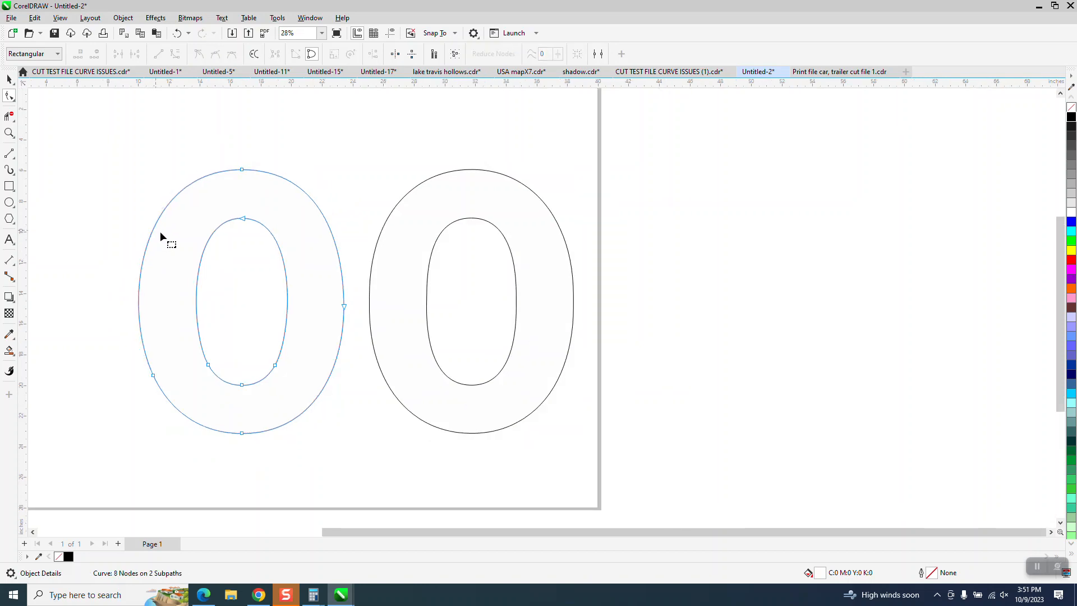
{"action": "scroll", "coordinate": [180, 337], "scroll_direction": "down", "scroll_amount": 1}
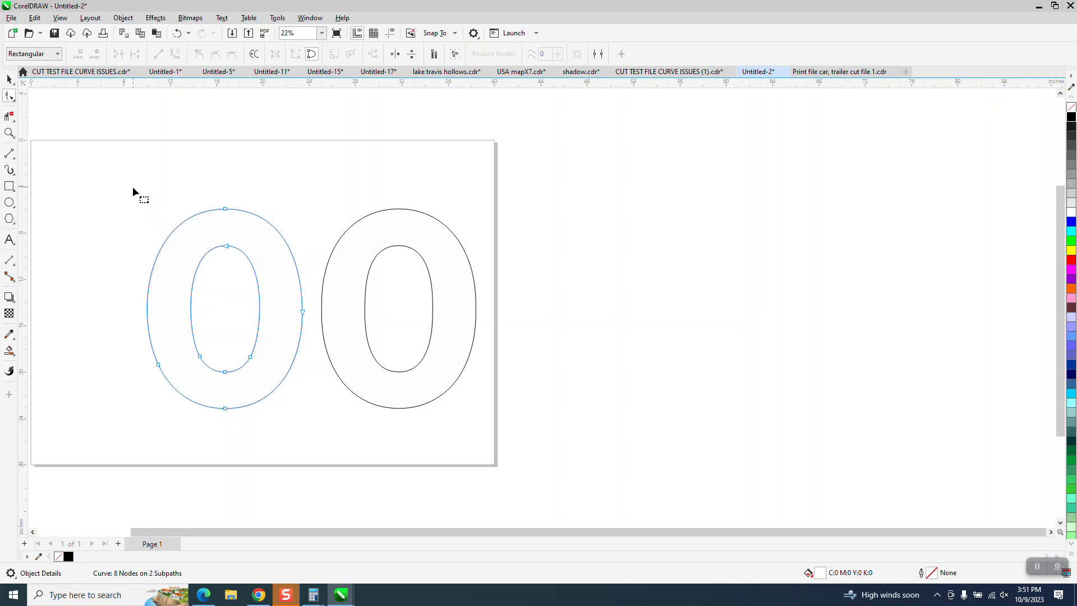
{"action": "left_click_drag", "start_coordinate": [133, 187], "coordinate": [324, 435]}
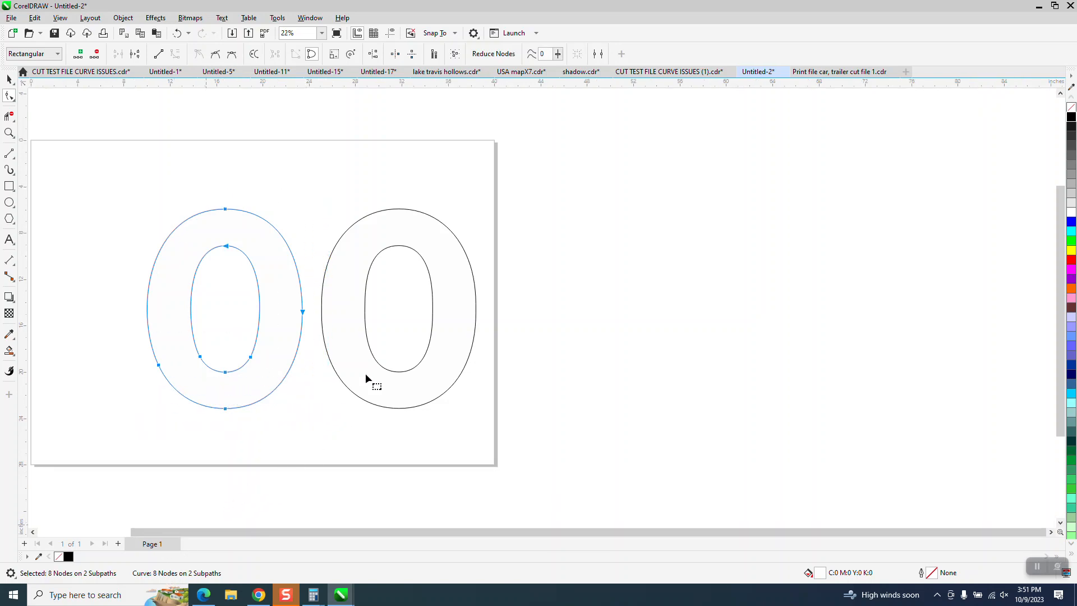
Nudge the black O 15 inches to the left so that it lies over the simplified red O.
{"action": "left_click", "coordinate": [9, 79]}
{"action": "left_click", "coordinate": [394, 289]}
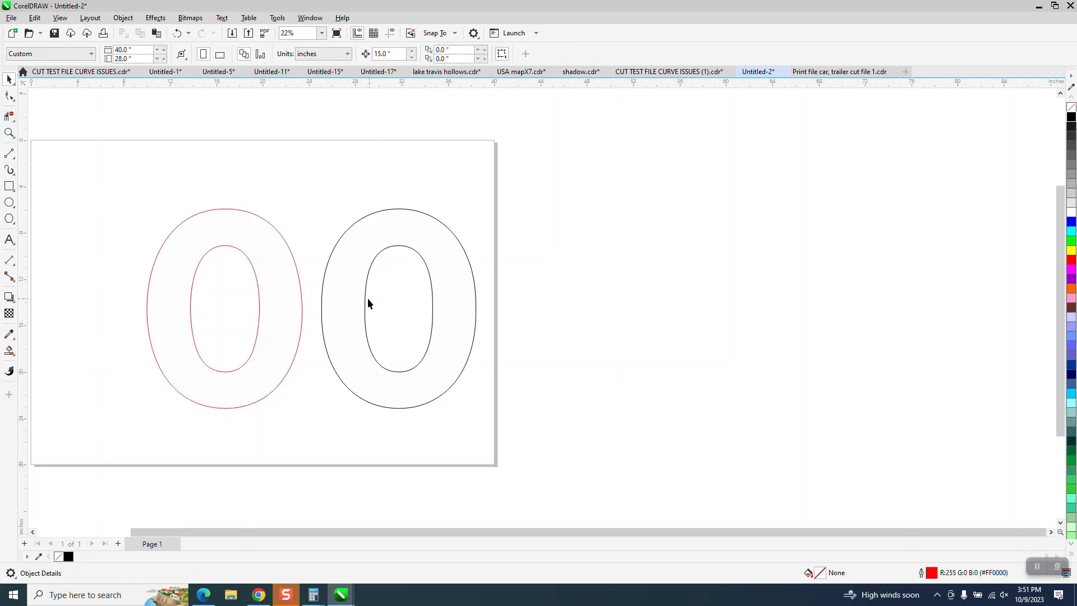
{"action": "left_click", "coordinate": [335, 317]}
{"action": "key", "text": "Left"}
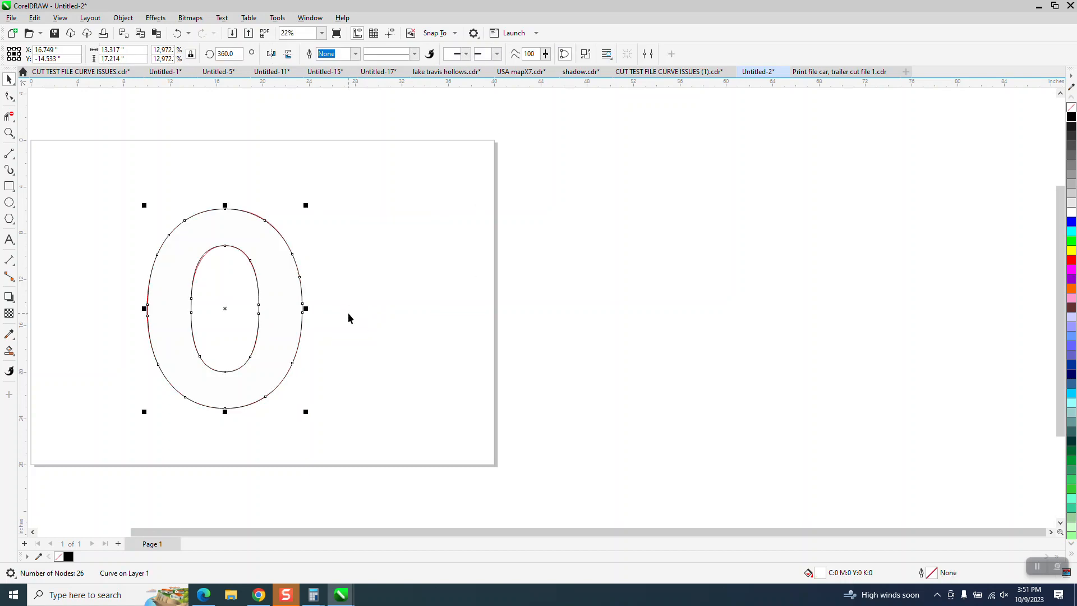
Compare the overlaid black and red outlines up close, and delete the black O.
{"action": "left_click", "coordinate": [10, 134]}
{"action": "left_click_drag", "start_coordinate": [168, 205], "coordinate": [371, 317]}
{"action": "scroll", "coordinate": [277, 261], "scroll_direction": "down", "scroll_amount": 4}
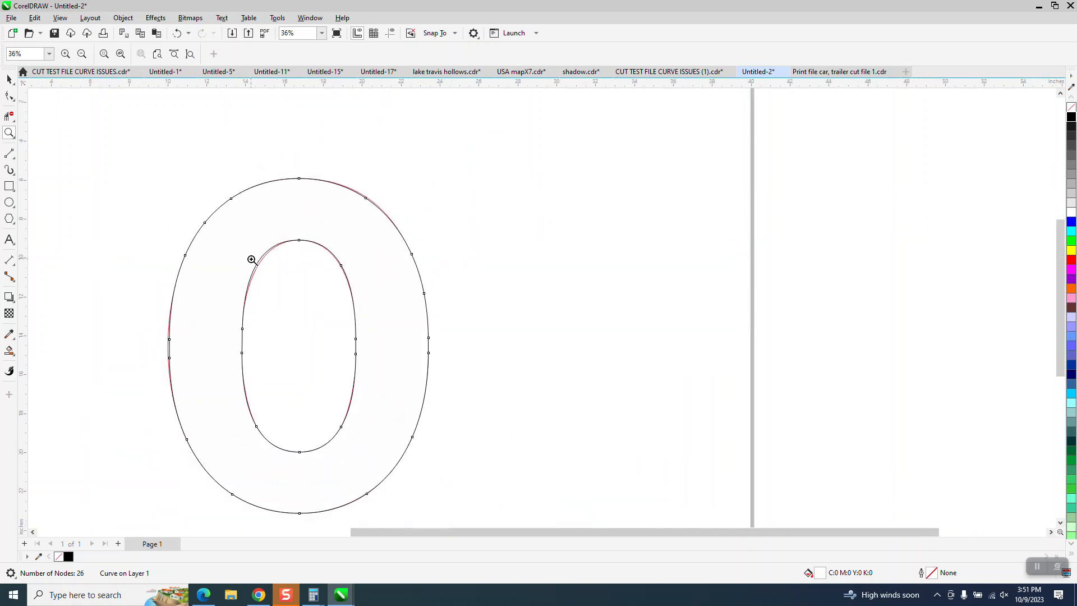
{"action": "left_click", "coordinate": [9, 79]}
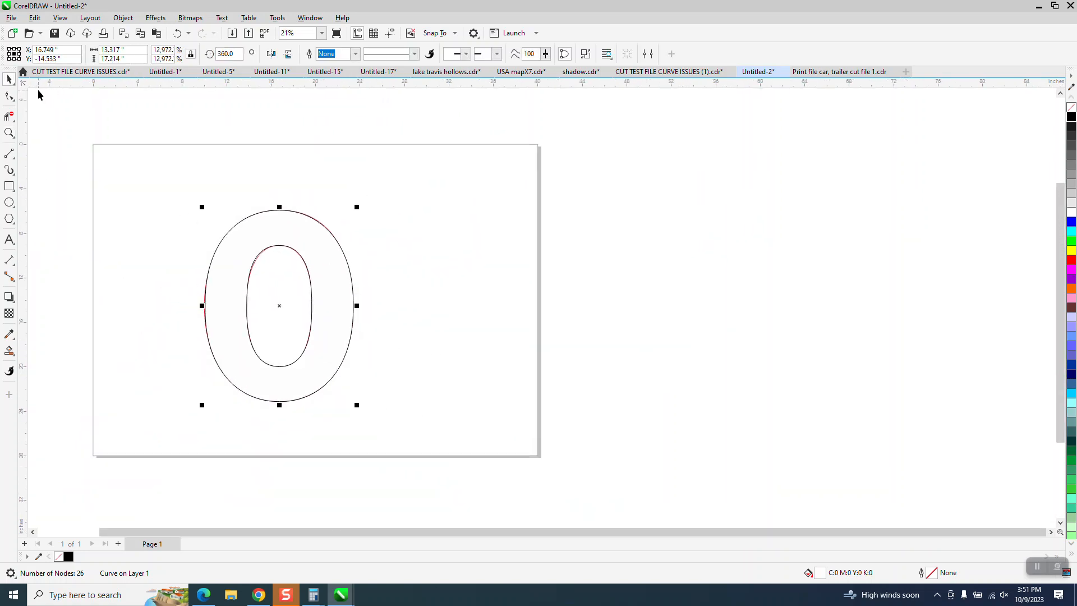
{"action": "left_click", "coordinate": [156, 182]}
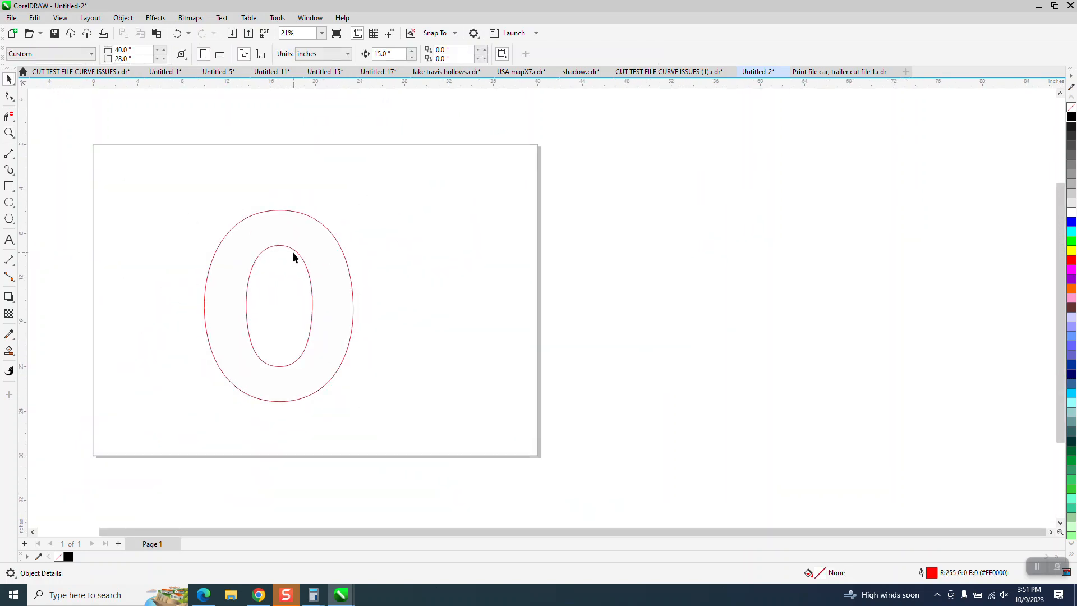
Delete the two lower side nodes of the red O's inner outline and select all the remaining nodes on both outlines.
{"action": "left_click", "coordinate": [310, 267]}
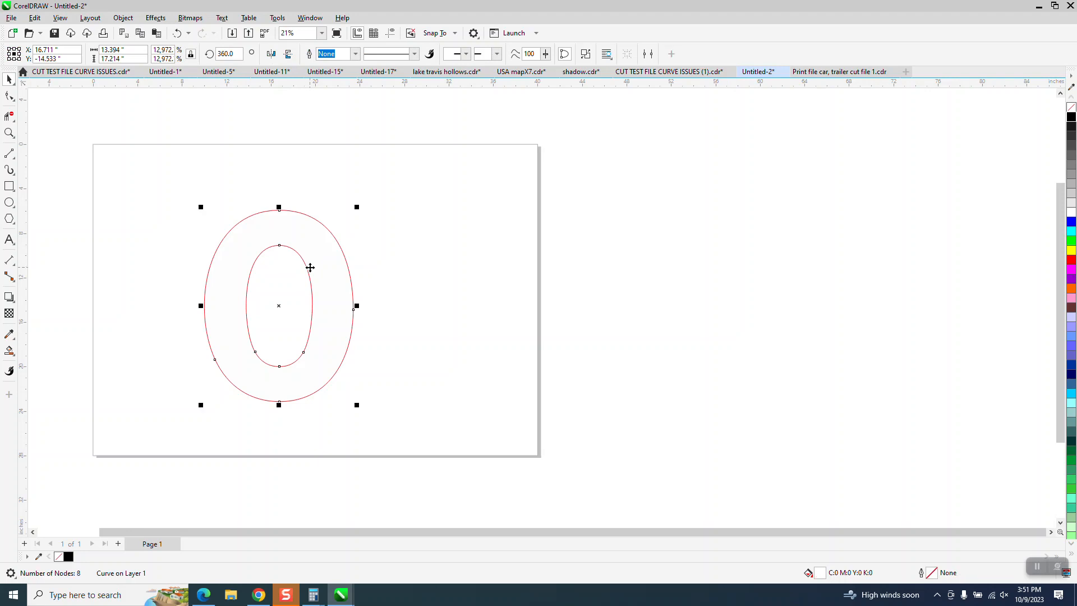
{"action": "left_click", "coordinate": [9, 95]}
{"action": "left_click_drag", "start_coordinate": [156, 168], "coordinate": [398, 436]}
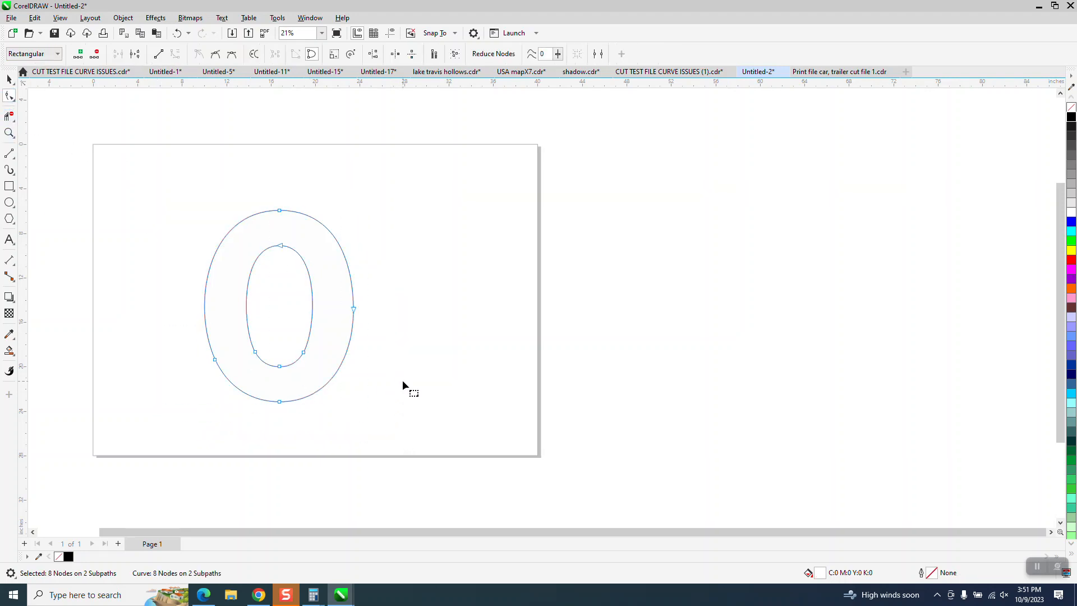
{"action": "left_click_drag", "start_coordinate": [325, 343], "coordinate": [221, 364]}
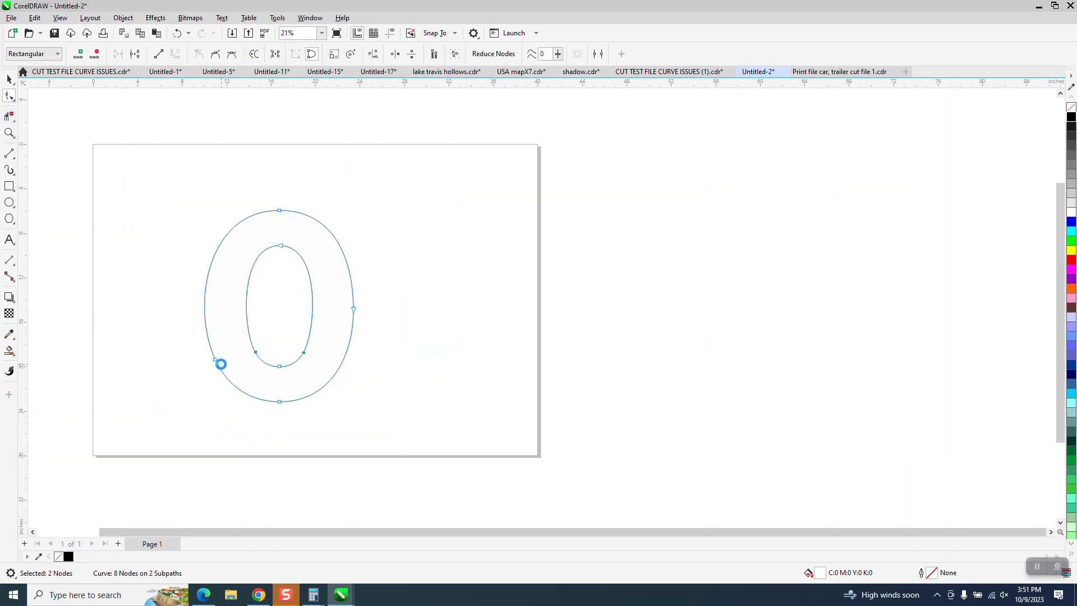
{"action": "key", "text": "Delete"}
{"action": "left_click_drag", "start_coordinate": [193, 201], "coordinate": [459, 466]}
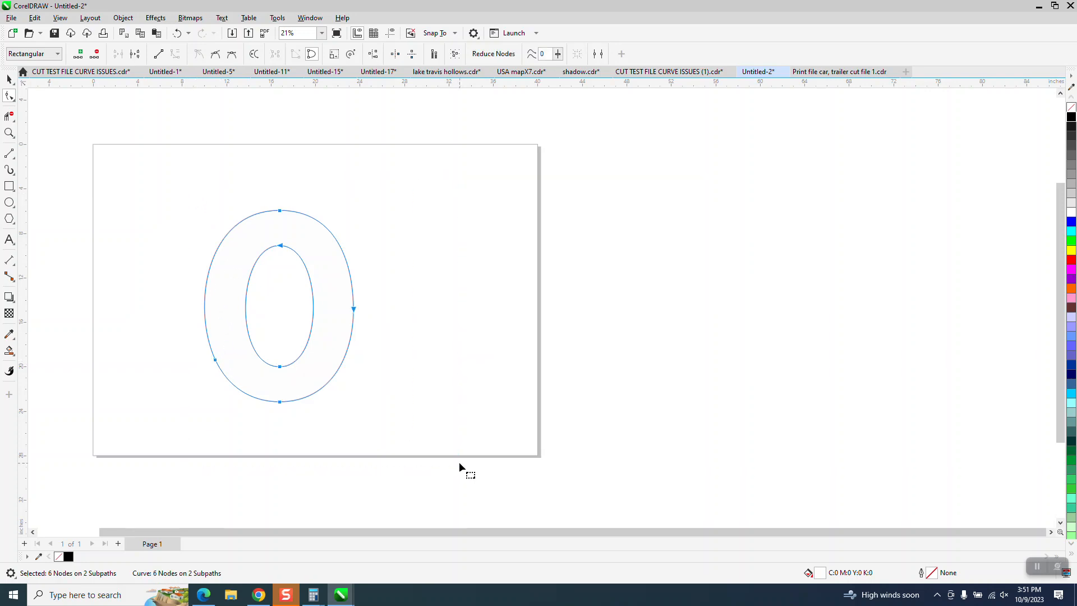
Begin exporting the simplified O to the Pictures folder as a DXF - AutoCAD file named nodetest.
{"action": "left_click", "coordinate": [11, 17]}
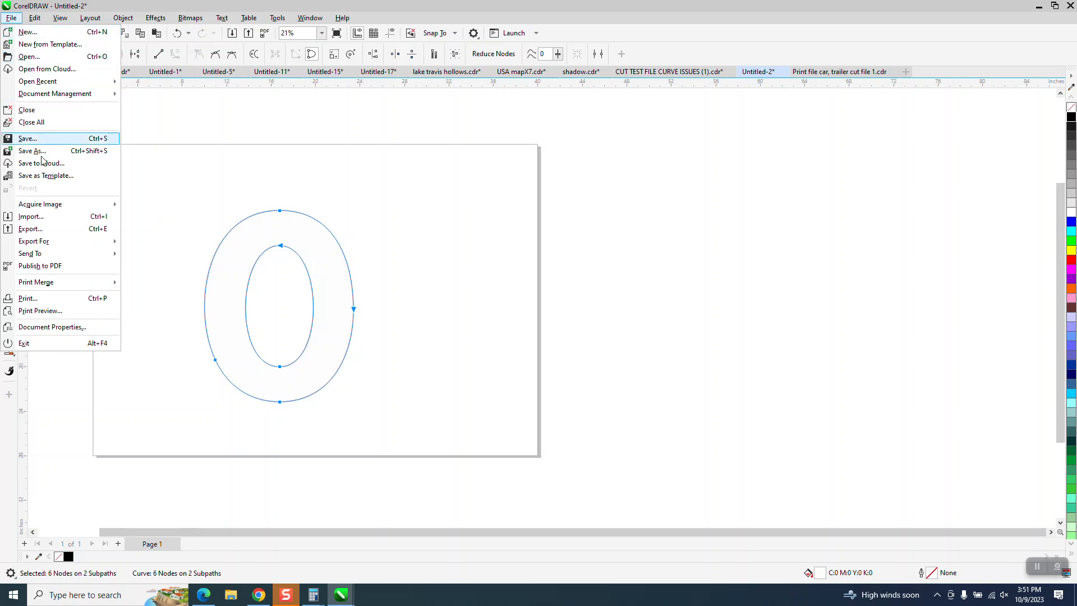
{"action": "left_click", "coordinate": [32, 229]}
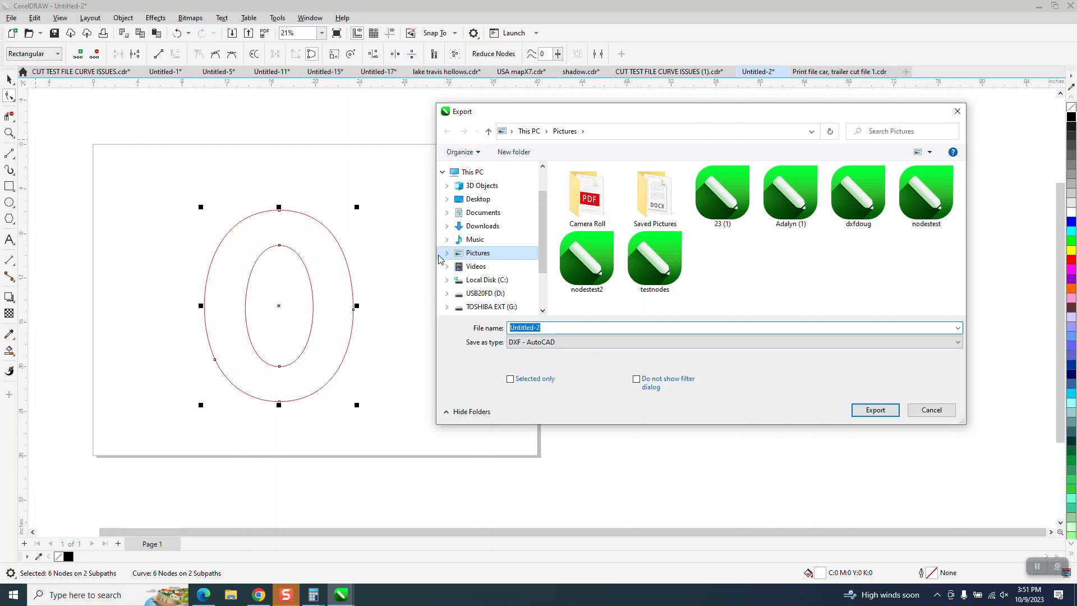
{"action": "type", "text": "nod"}
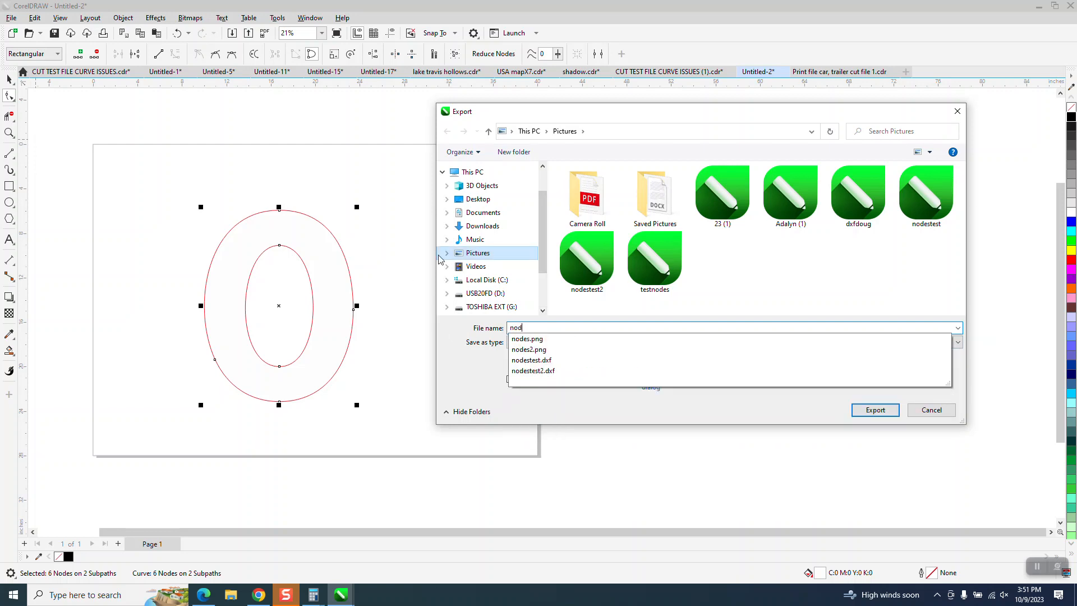
{"action": "type", "text": "etest"}
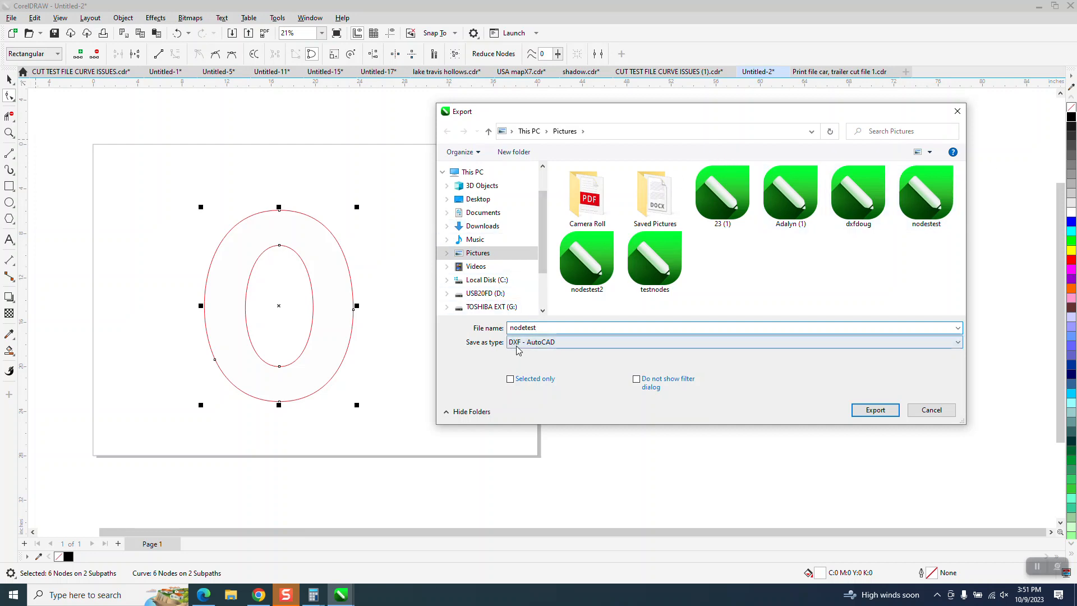
{"action": "left_click", "coordinate": [874, 410]}
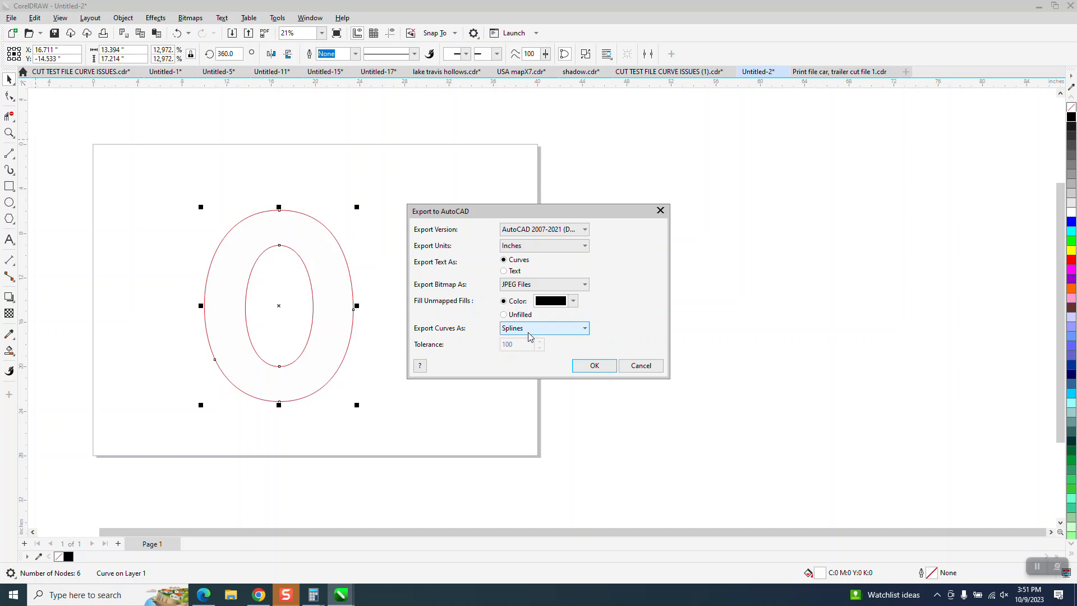
Set the AutoCAD export to save curves as Polycurves and complete the export.
{"action": "left_click", "coordinate": [587, 331]}
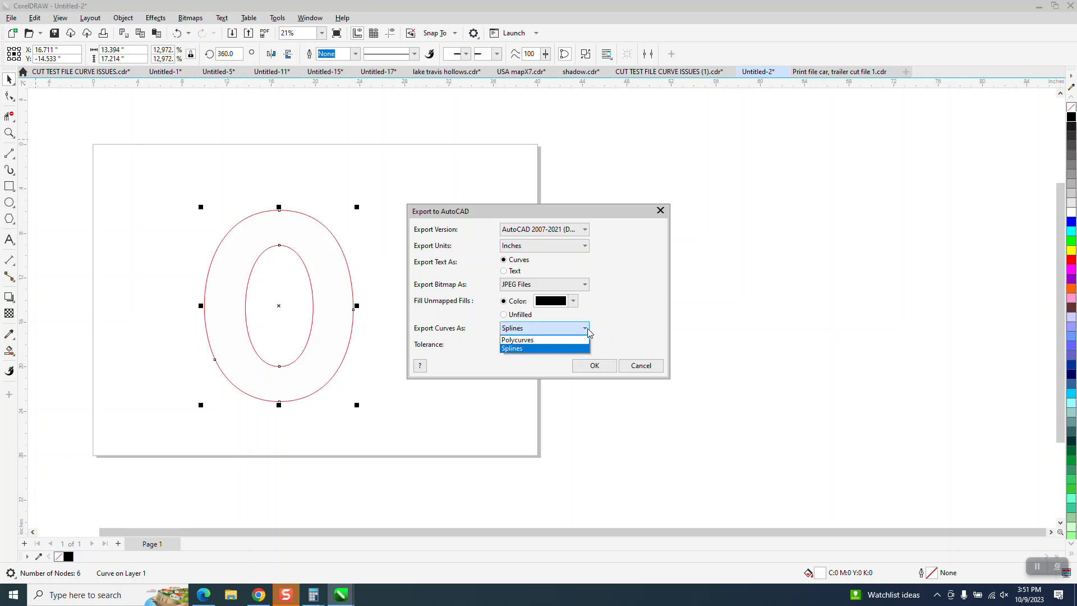
{"action": "left_click", "coordinate": [529, 341]}
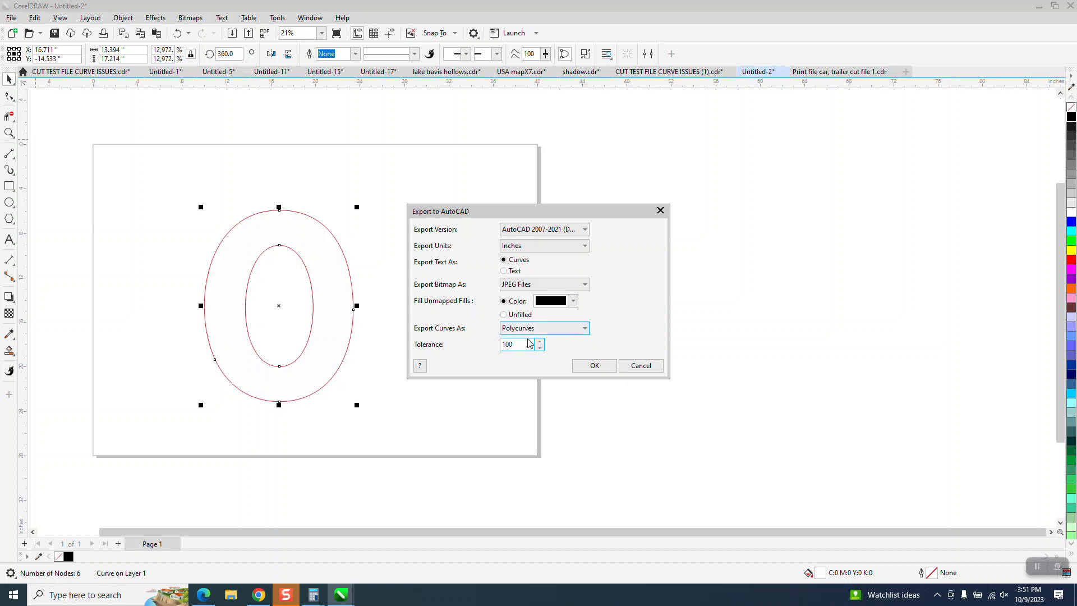
{"action": "left_click", "coordinate": [595, 366]}
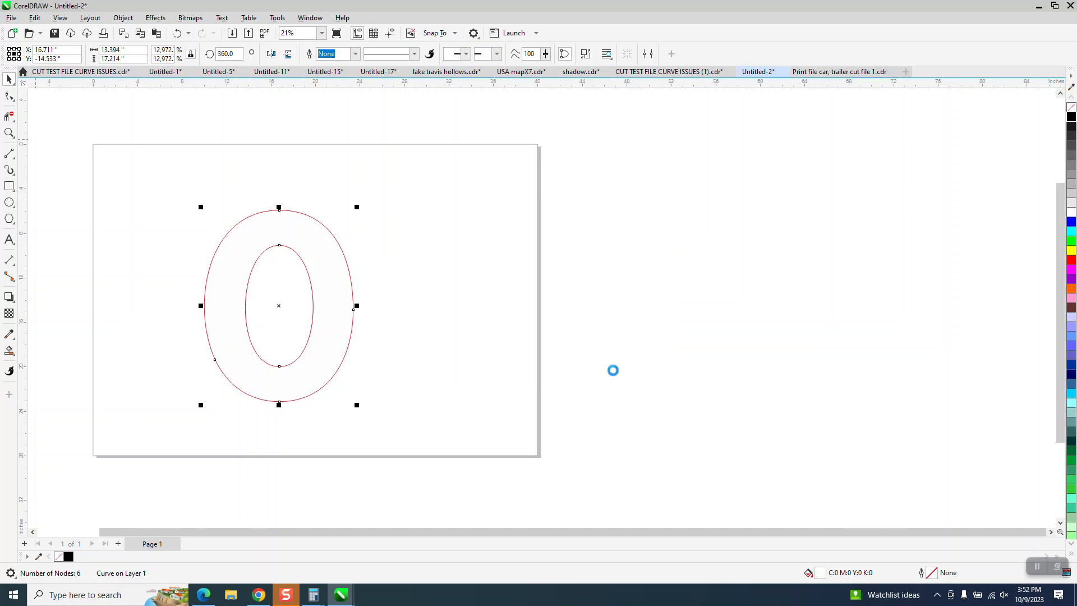
Import nodetest.dxf from the Pictures folder in English units at 1:1 scale and place it beside the existing red O.
{"action": "right_click", "coordinate": [497, 210]}
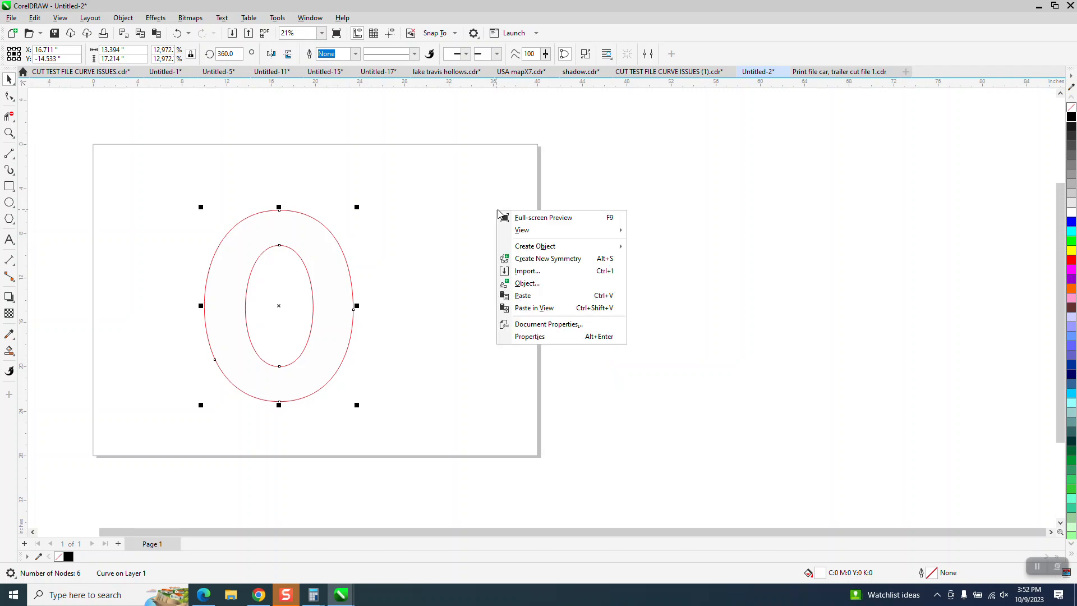
{"action": "left_click", "coordinate": [527, 271]}
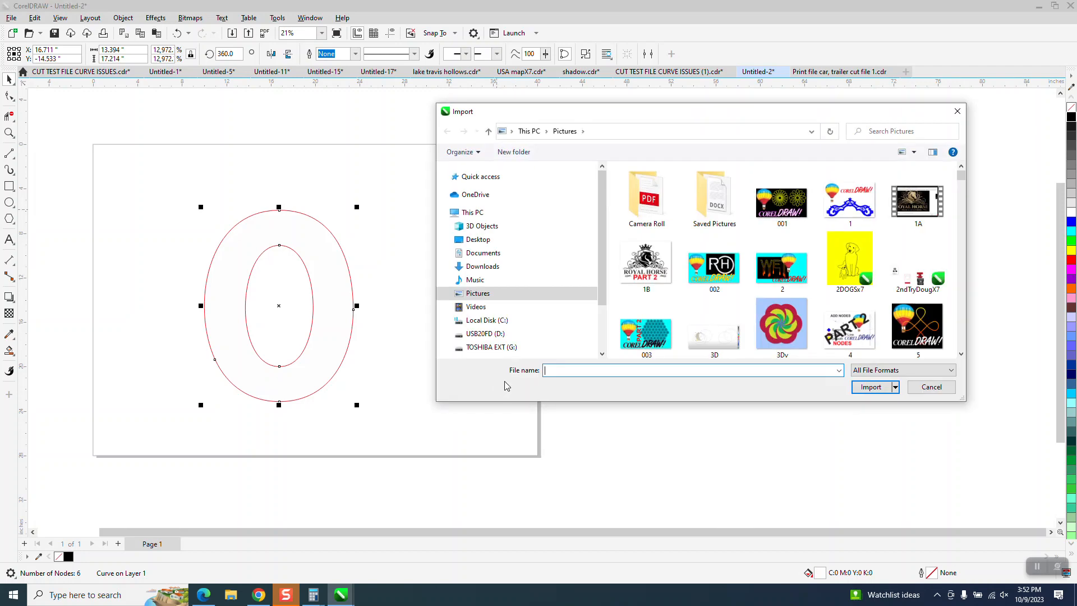
{"action": "type", "text": "node"}
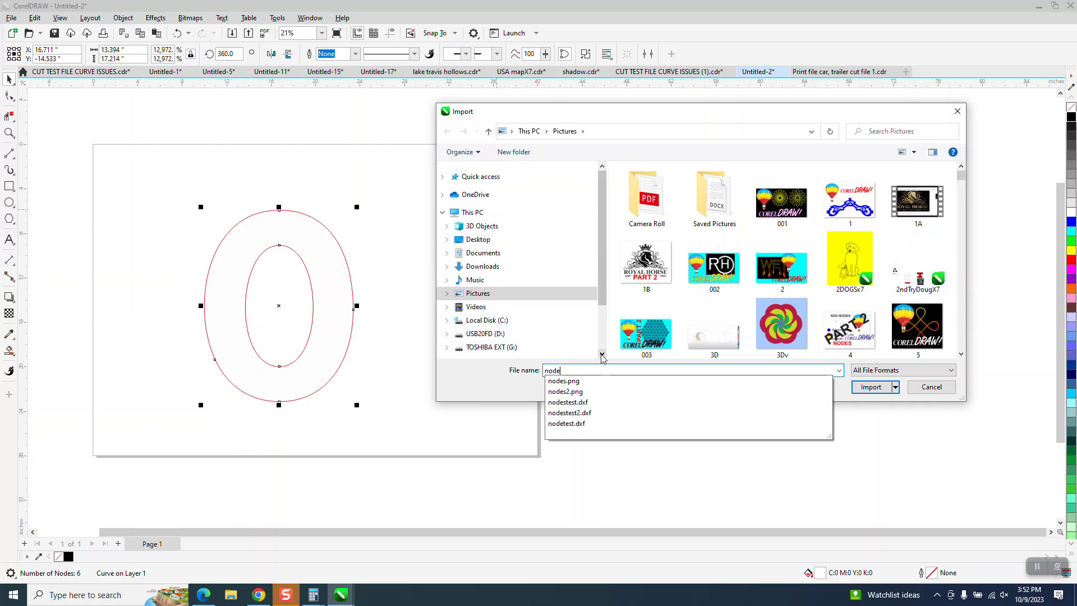
{"action": "left_click", "coordinate": [568, 424]}
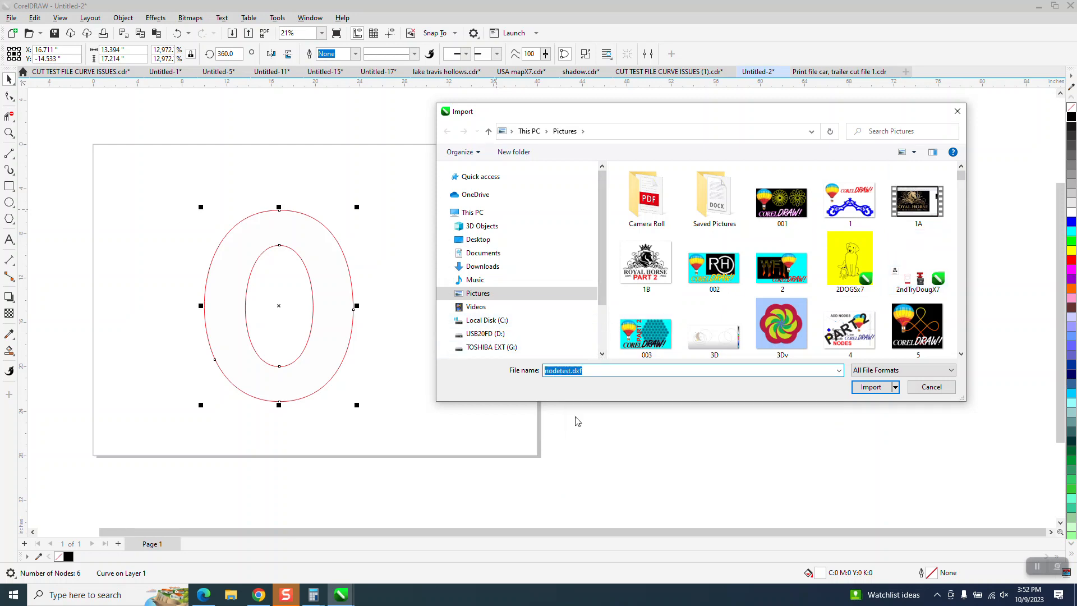
{"action": "left_click", "coordinate": [871, 387]}
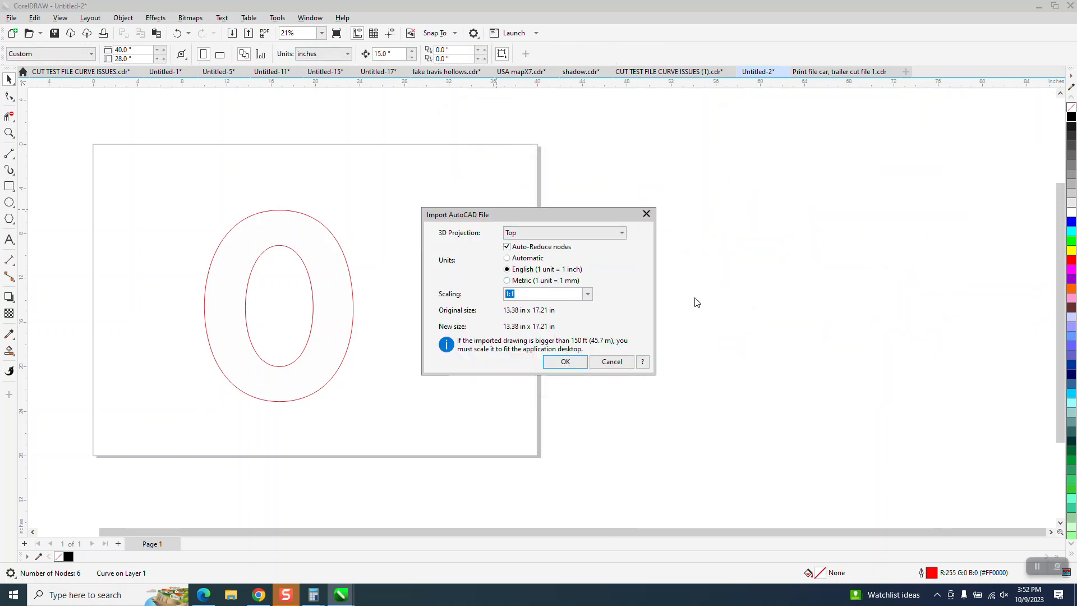
{"action": "left_click", "coordinate": [565, 362]}
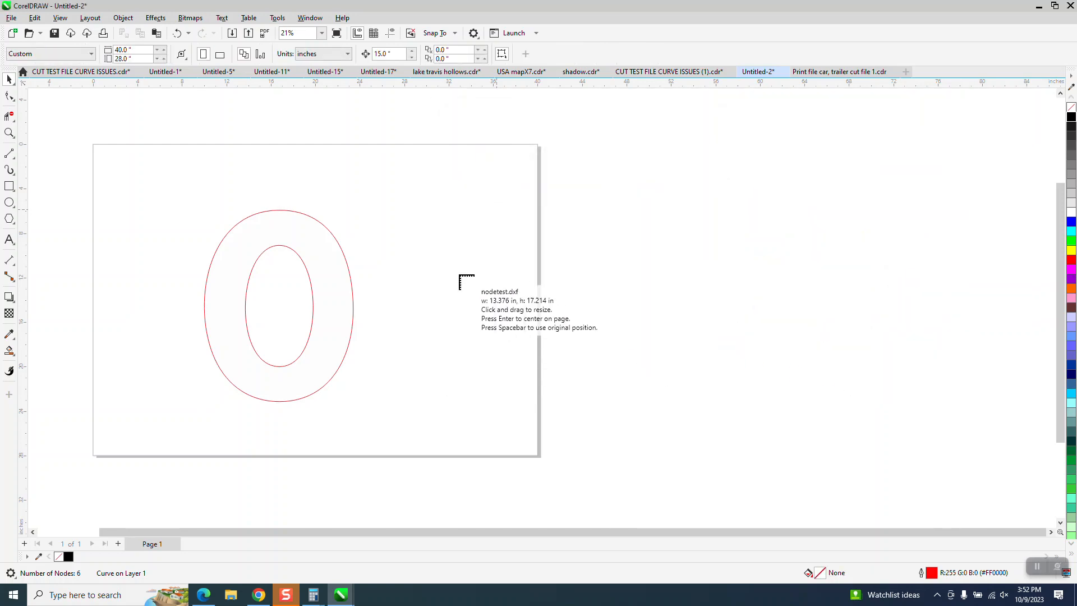
{"action": "left_click", "coordinate": [397, 220]}
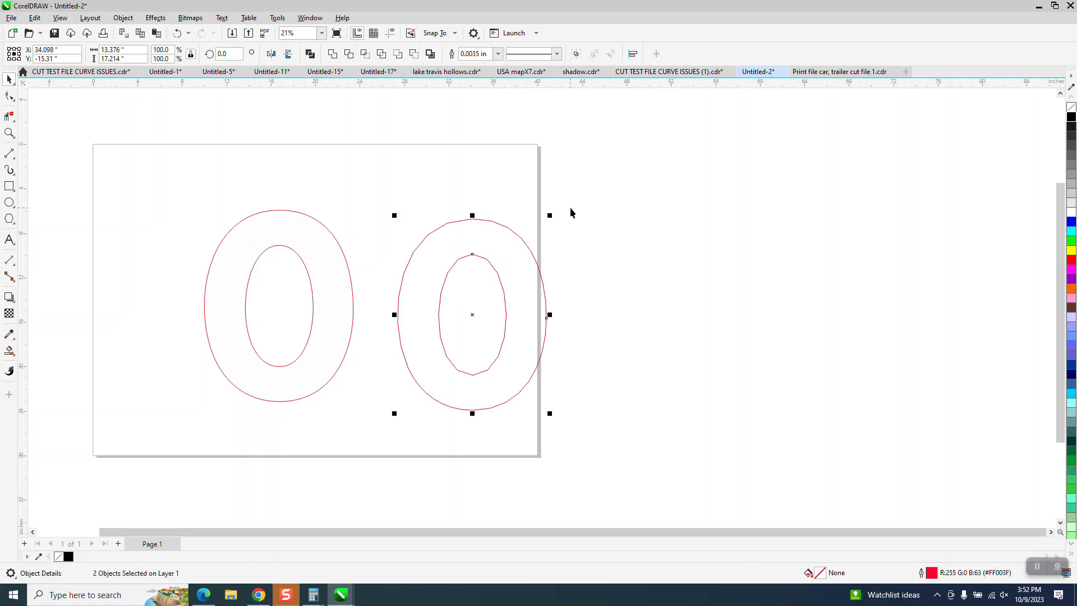
Inspect the curves of the O imported from nodetest.dxf up close, and delete that imported O.
{"action": "left_click", "coordinate": [9, 133]}
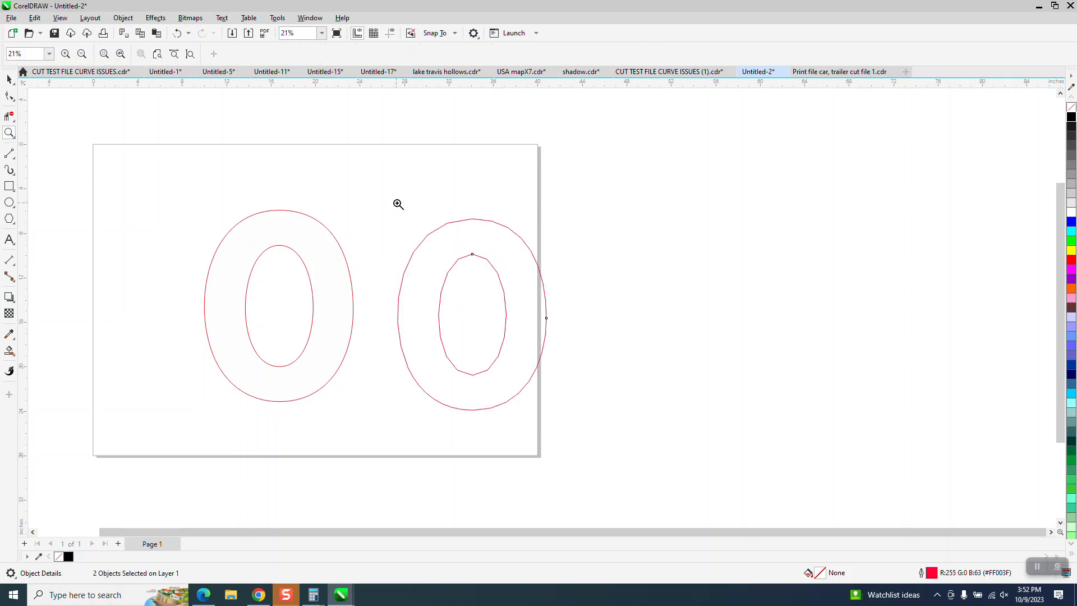
{"action": "left_click_drag", "start_coordinate": [397, 204], "coordinate": [564, 295]}
{"action": "scroll", "coordinate": [448, 203], "scroll_direction": "down", "scroll_amount": 5}
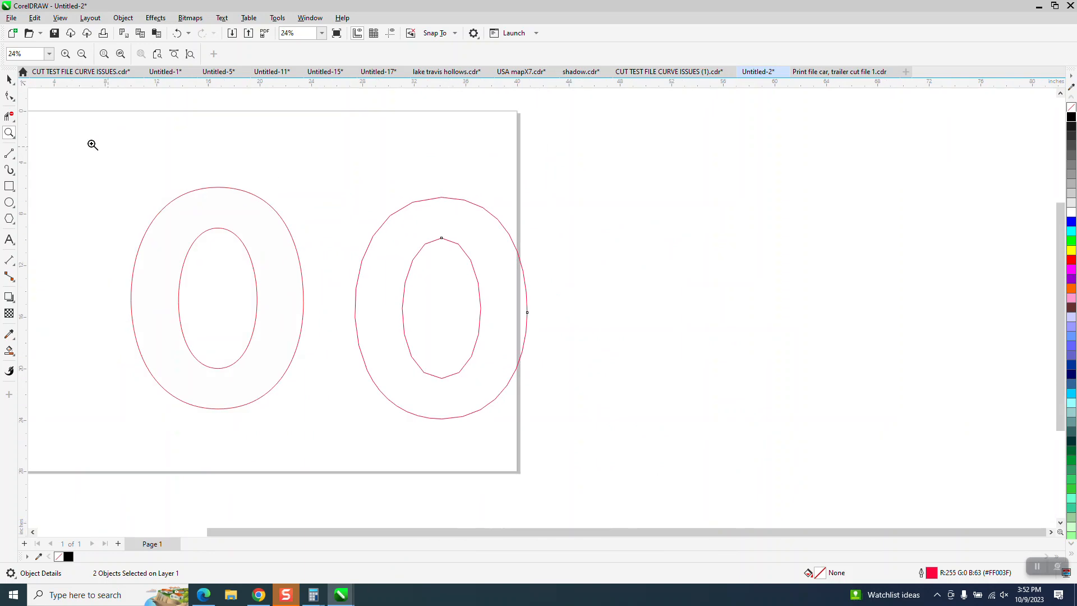
{"action": "left_click", "coordinate": [9, 79]}
{"action": "left_click_drag", "start_coordinate": [353, 171], "coordinate": [718, 457]}
{"action": "key", "text": "Delete"}
Select the remaining red O and begin exporting it to the Pictures folder as a DXF - AutoCAD file named nt.
{"action": "left_click", "coordinate": [240, 189]}
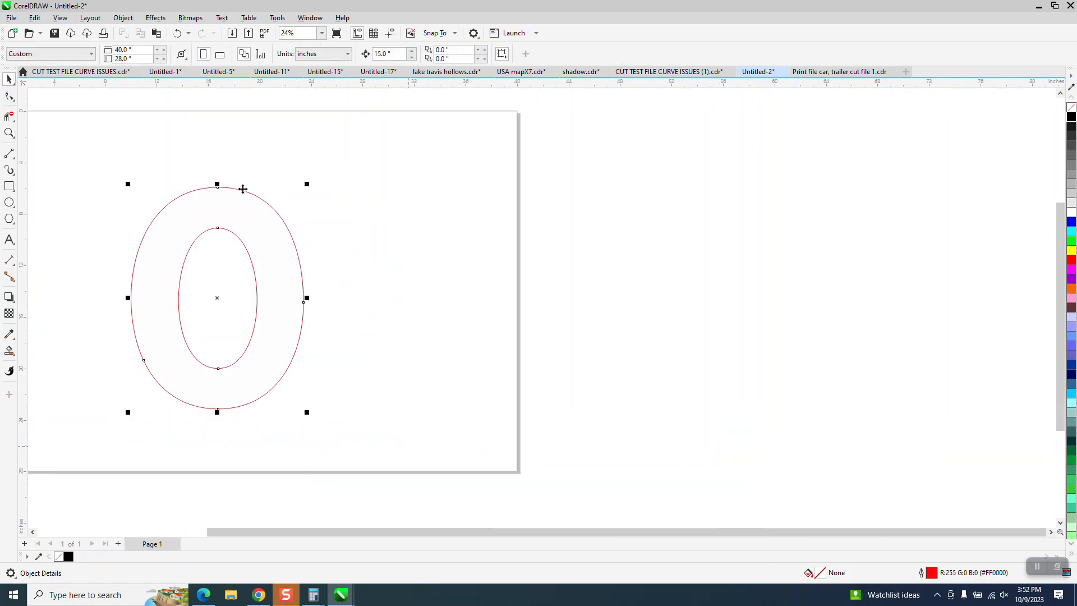
{"action": "left_click", "coordinate": [11, 17]}
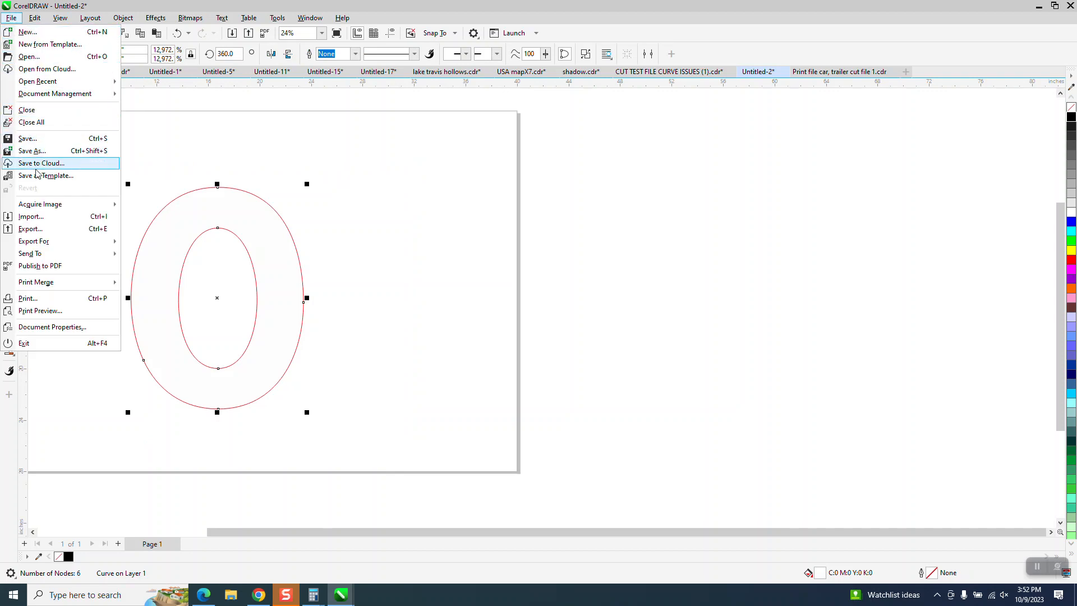
{"action": "left_click", "coordinate": [29, 230]}
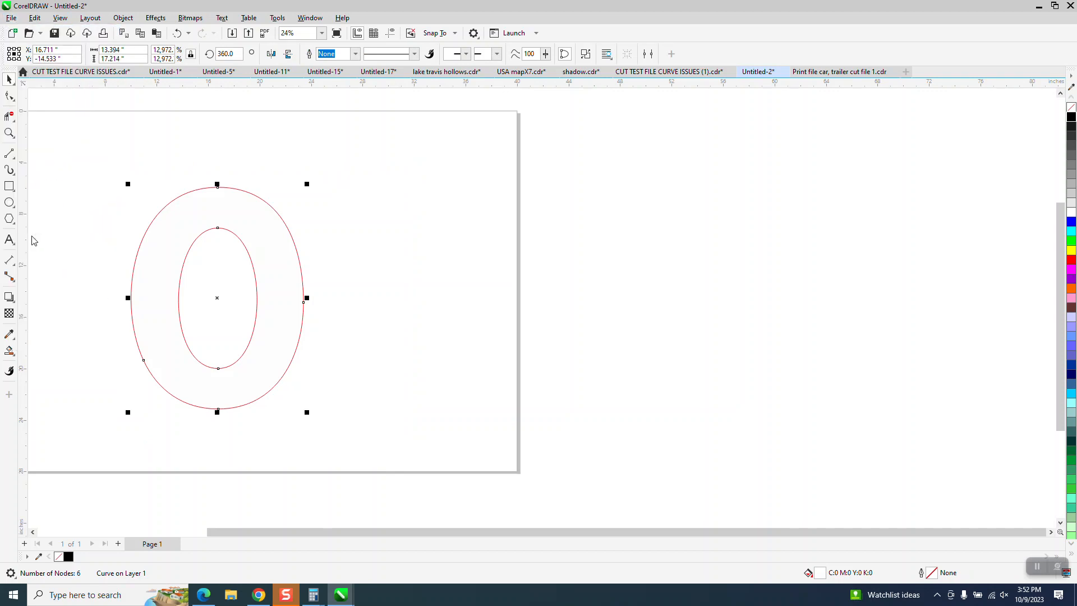
{"action": "left_click_drag", "start_coordinate": [564, 329], "coordinate": [440, 346]}
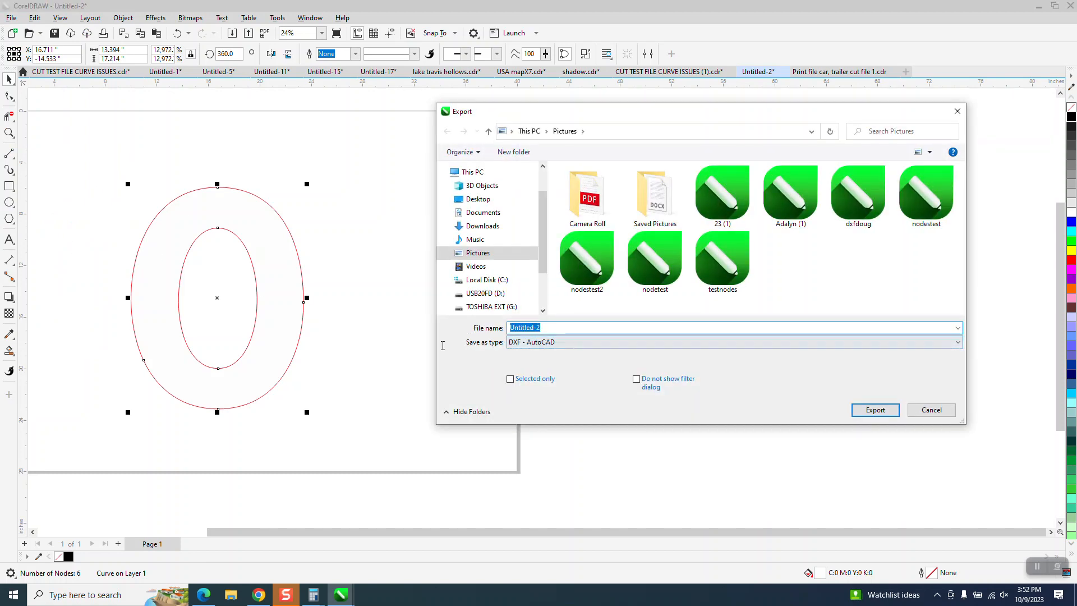
{"action": "right_click", "coordinate": [440, 346]}
{"action": "left_click", "coordinate": [406, 346]}
{"action": "key", "text": "Delete"}
{"action": "type", "text": "nt"}
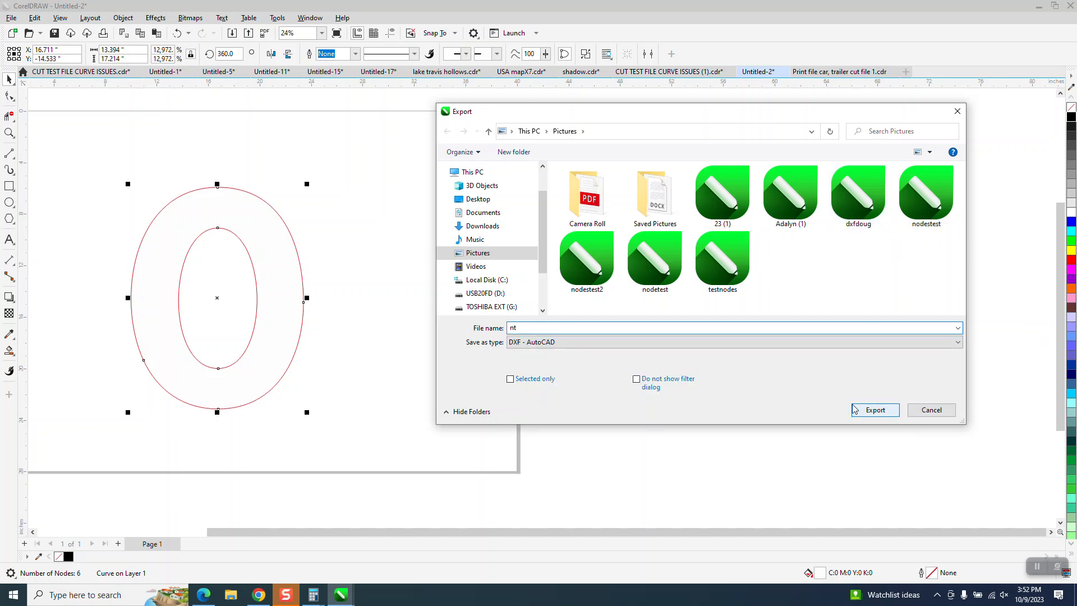
{"action": "left_click", "coordinate": [879, 416]}
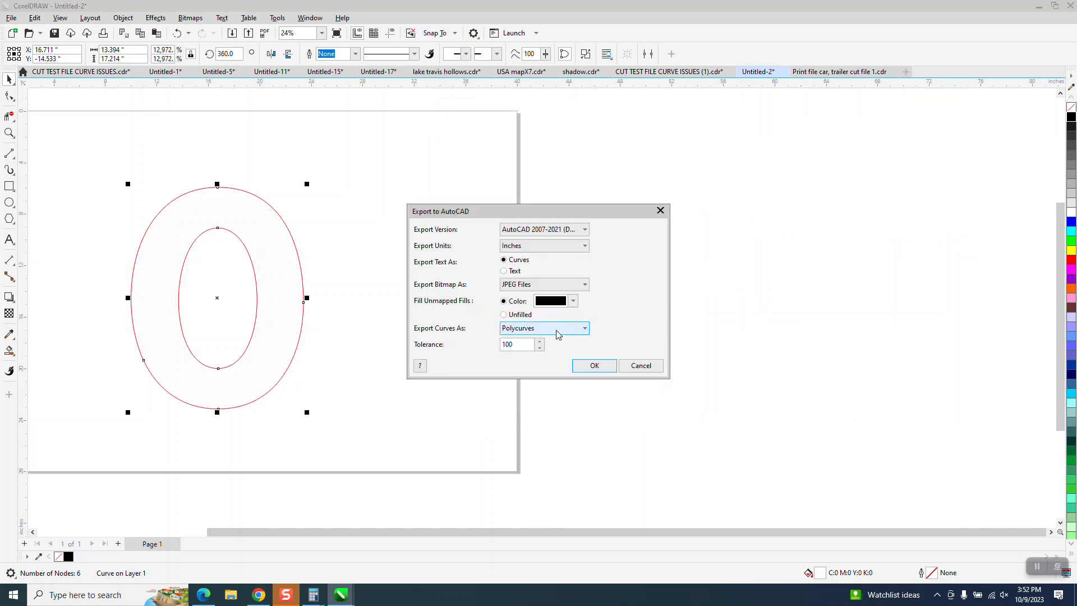
Set the AutoCAD export to save curves as Splines and complete the export.
{"action": "left_click", "coordinate": [585, 329]}
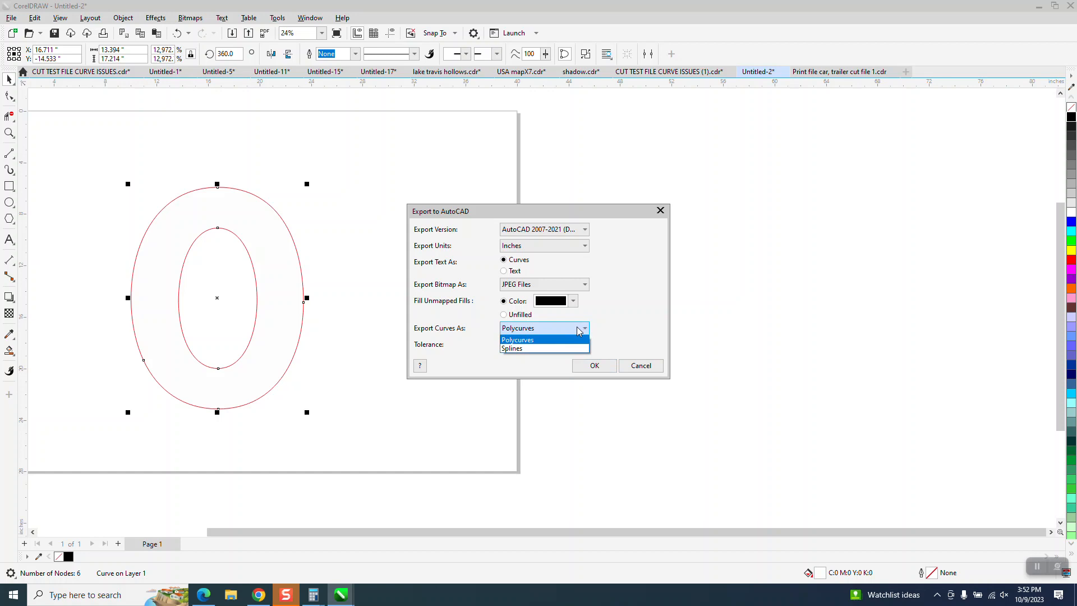
{"action": "left_click", "coordinate": [512, 350]}
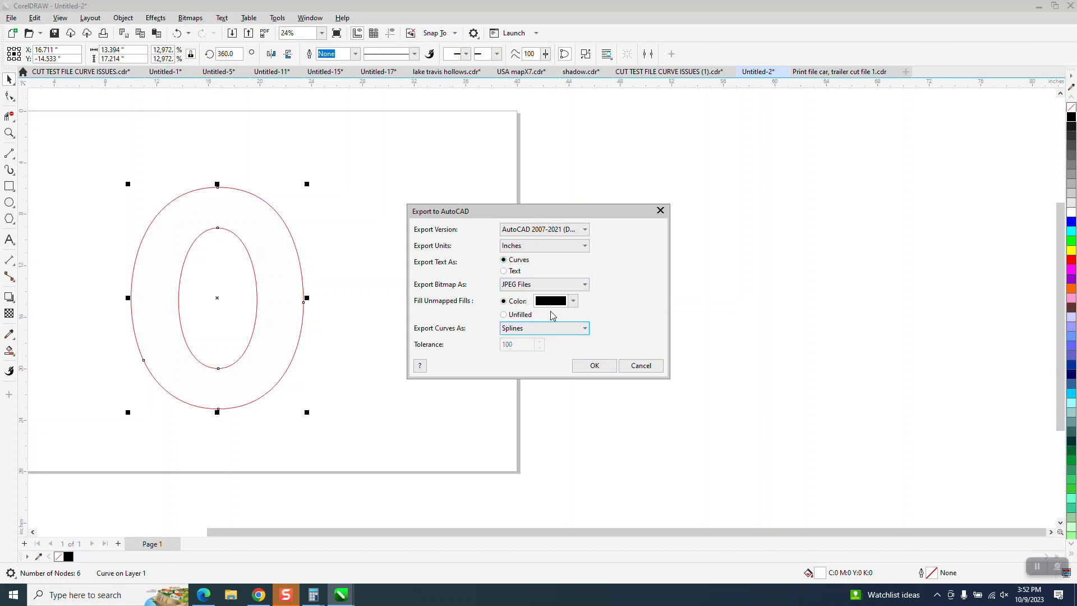
{"action": "left_click", "coordinate": [602, 368]}
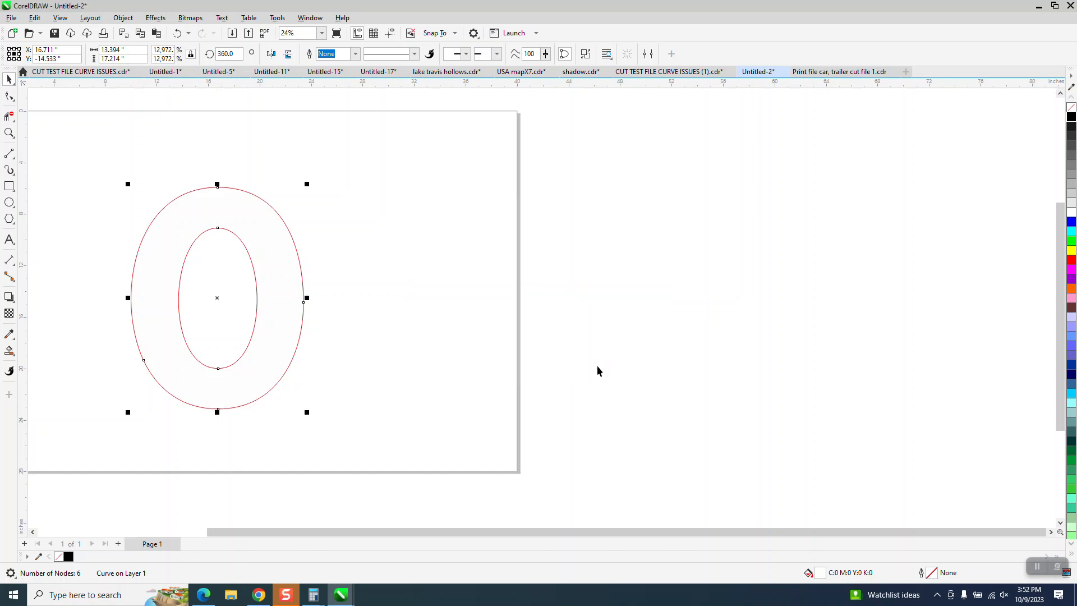
Import nt.dxf from the Pictures folder and place it on the page beside the existing red O.
{"action": "right_click", "coordinate": [427, 257]}
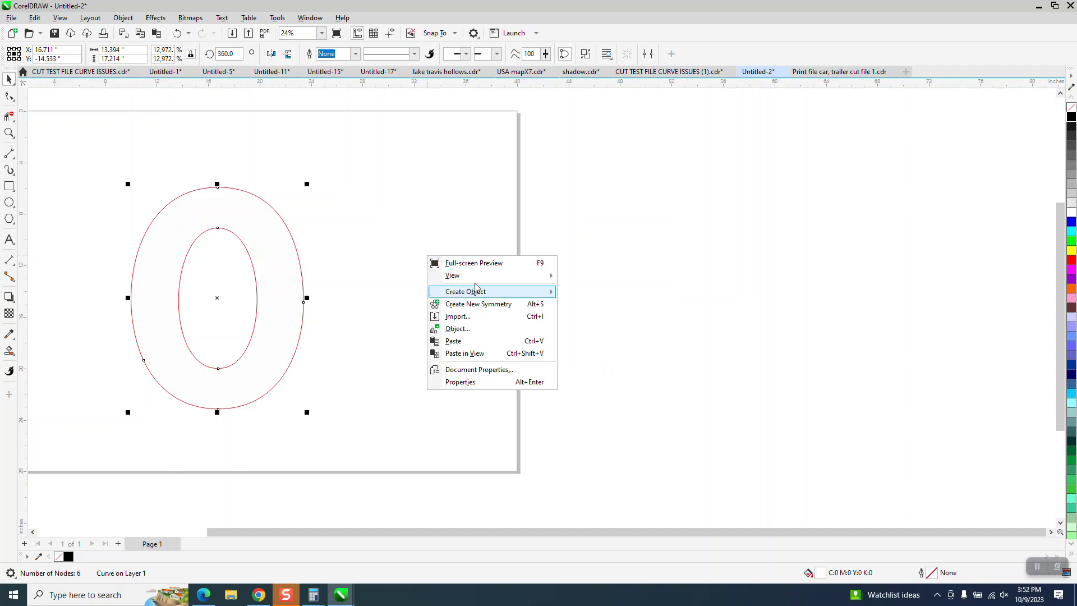
{"action": "left_click", "coordinate": [461, 320]}
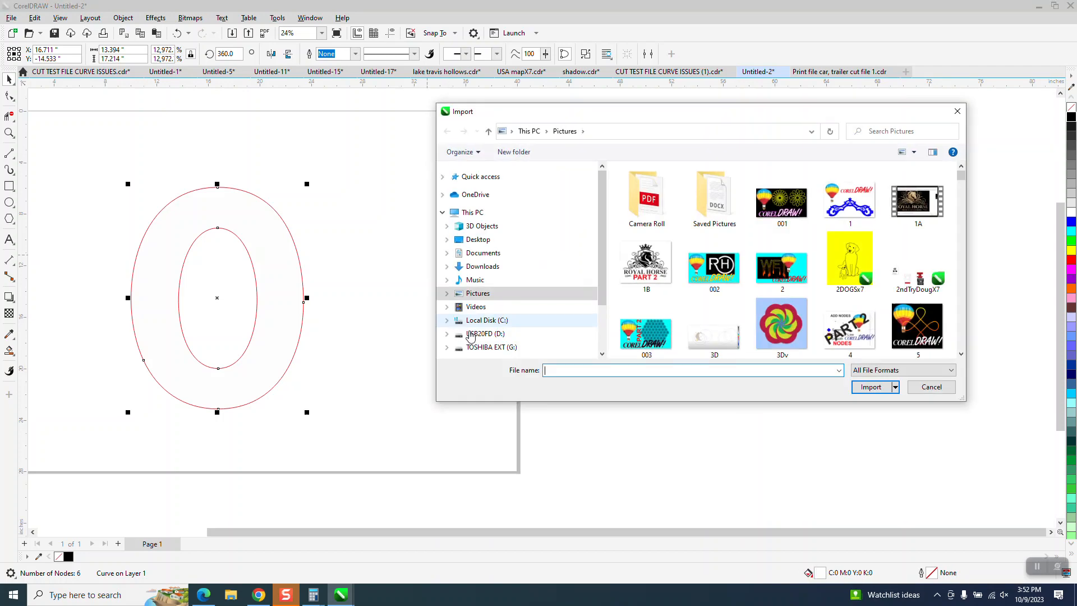
{"action": "type", "text": "ny"}
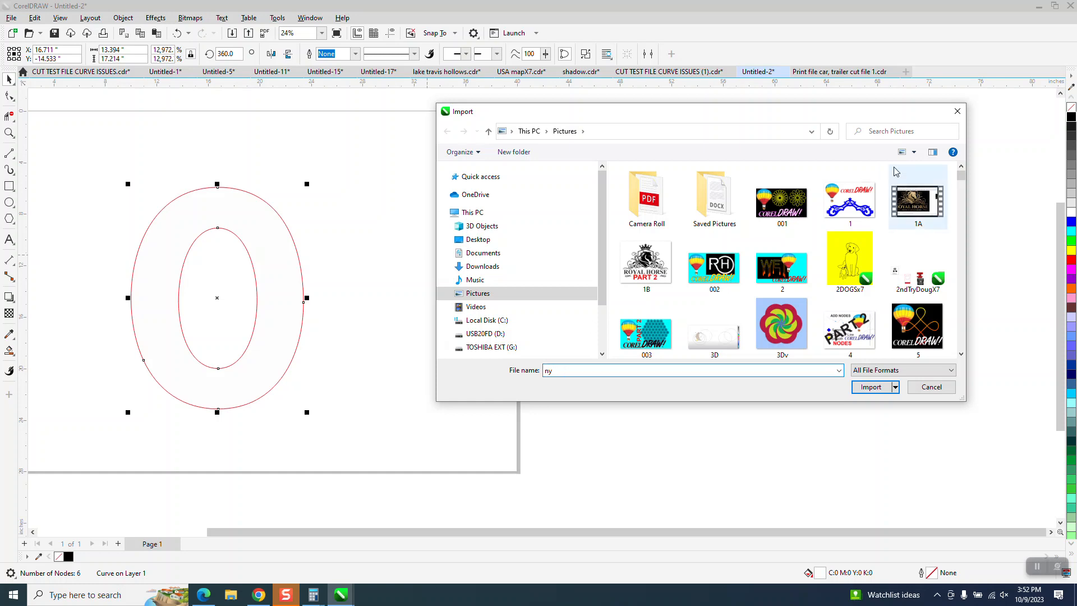
{"action": "key", "text": "BackSpace"}
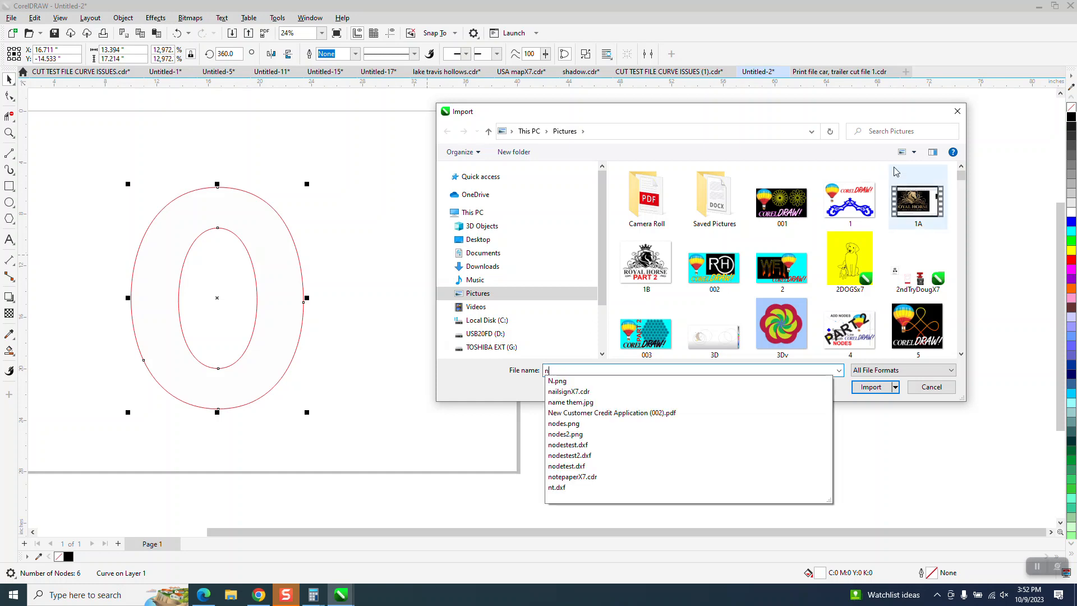
{"action": "type", "text": "t"}
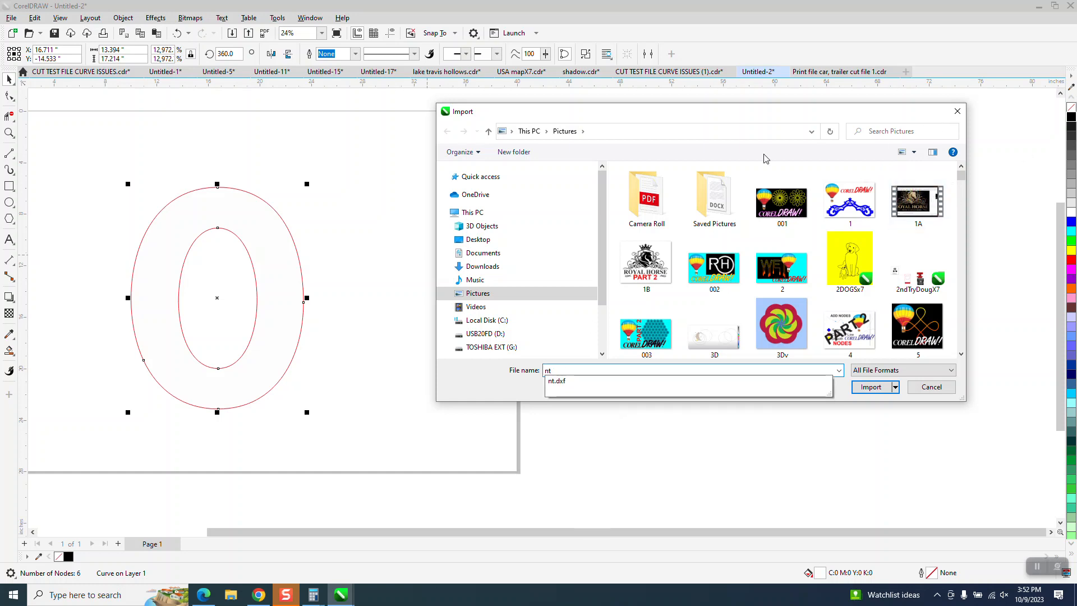
{"action": "left_click", "coordinate": [776, 384]}
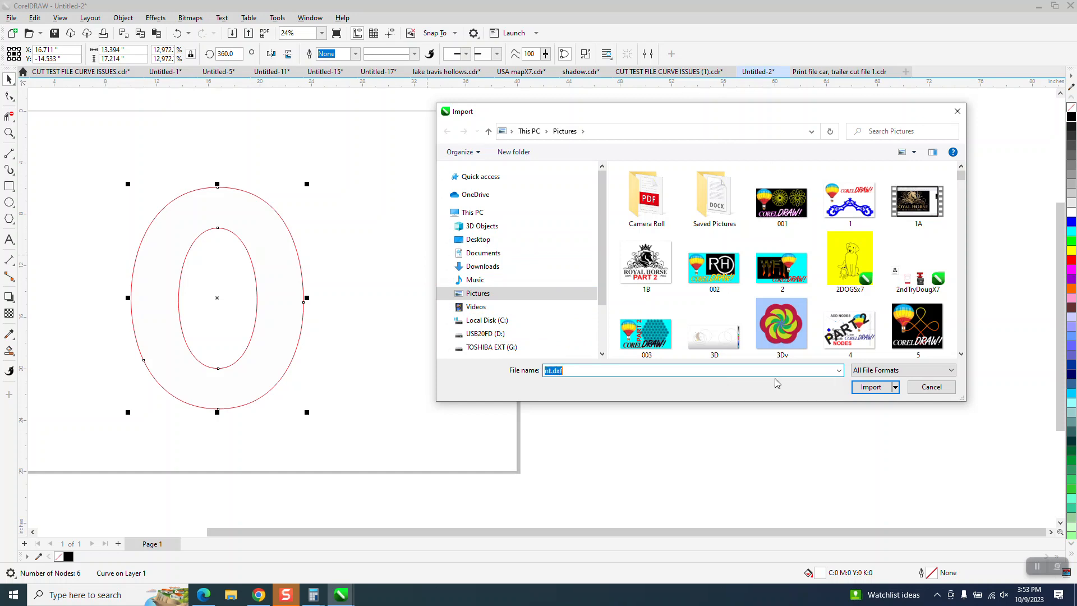
{"action": "left_click", "coordinate": [871, 388]}
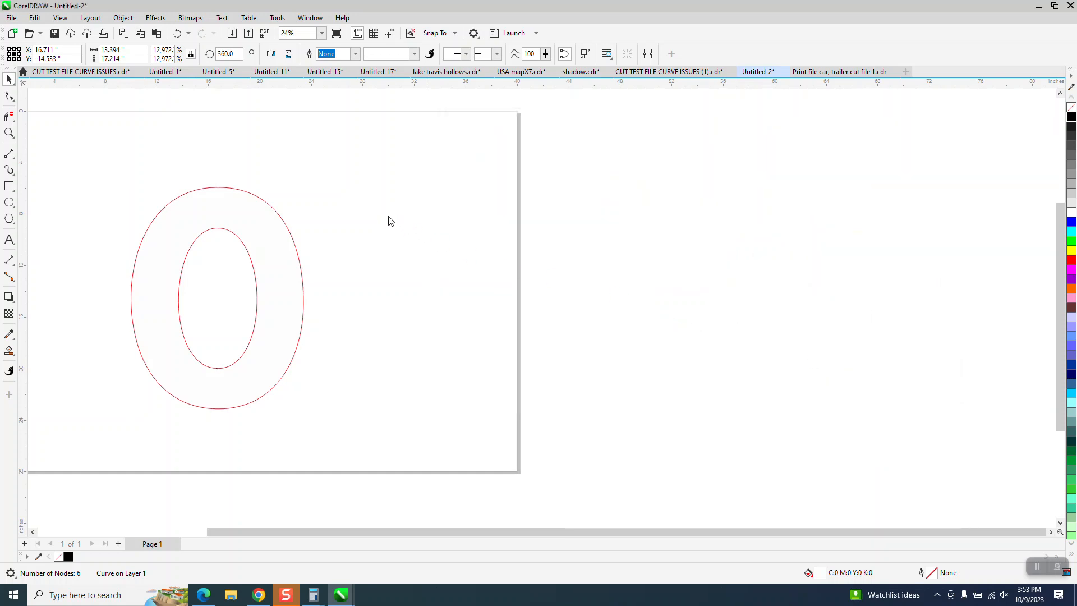
{"action": "left_click", "coordinate": [565, 362]}
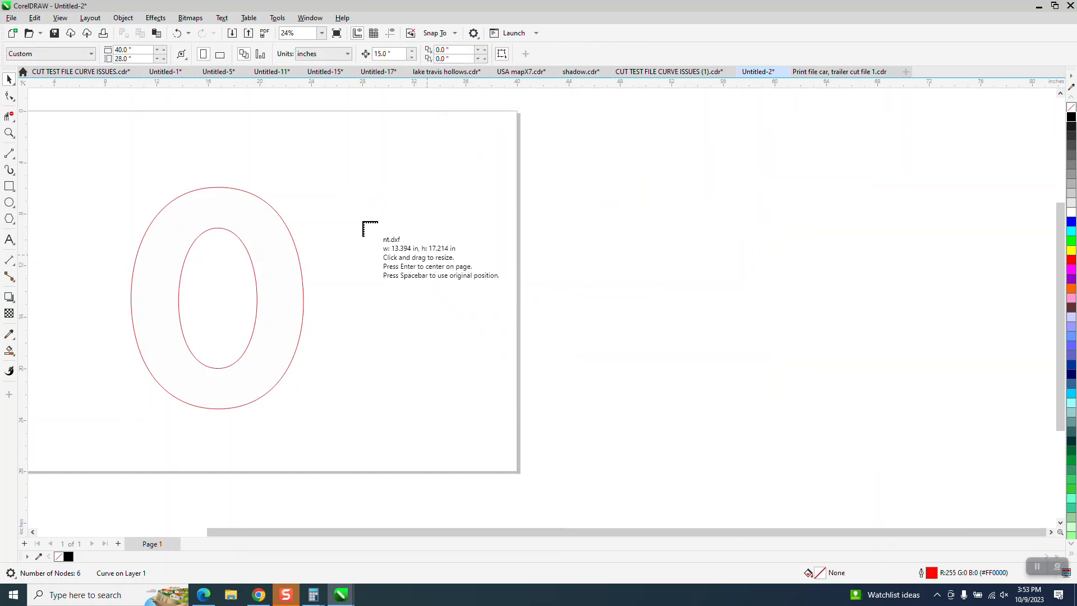
{"action": "left_click", "coordinate": [334, 176]}
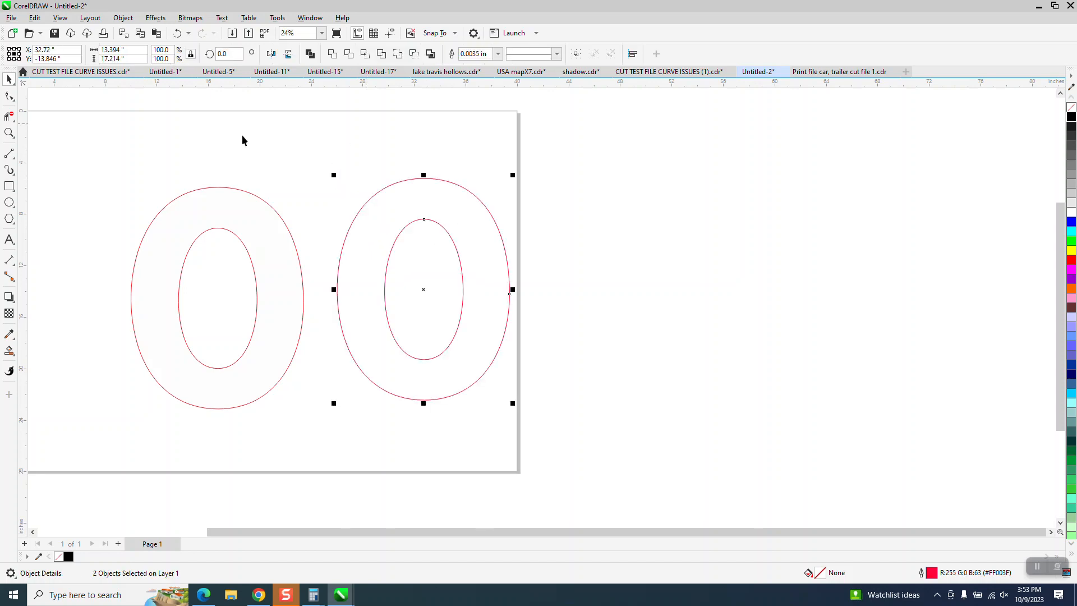
Select all nodes on both outlines of the imported O to check their count, and check the grouping options for its objects.
{"action": "left_click", "coordinate": [9, 96]}
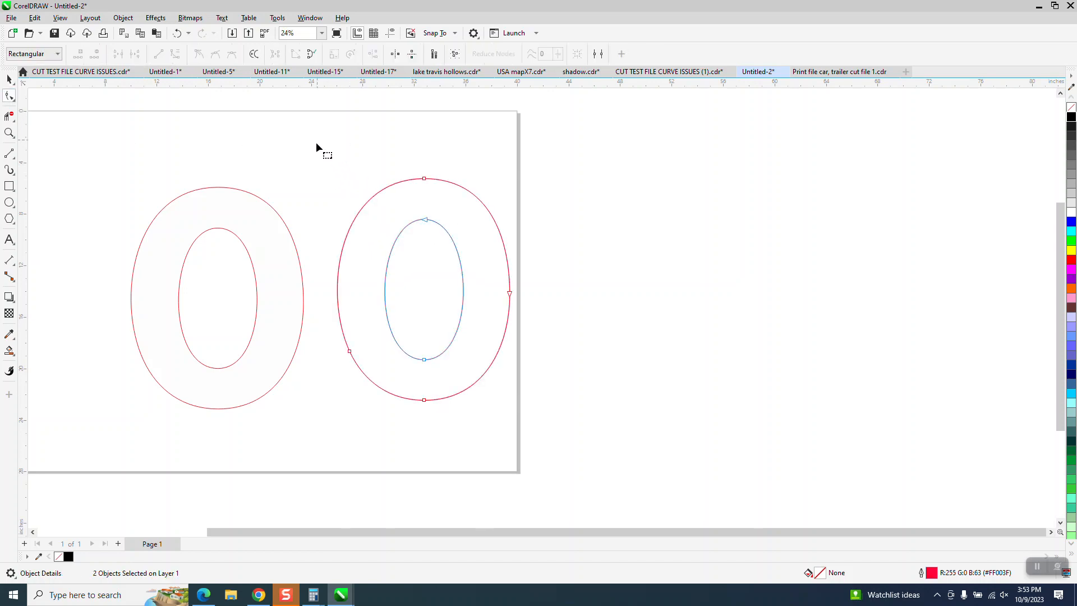
{"action": "left_click_drag", "start_coordinate": [317, 141], "coordinate": [654, 466]}
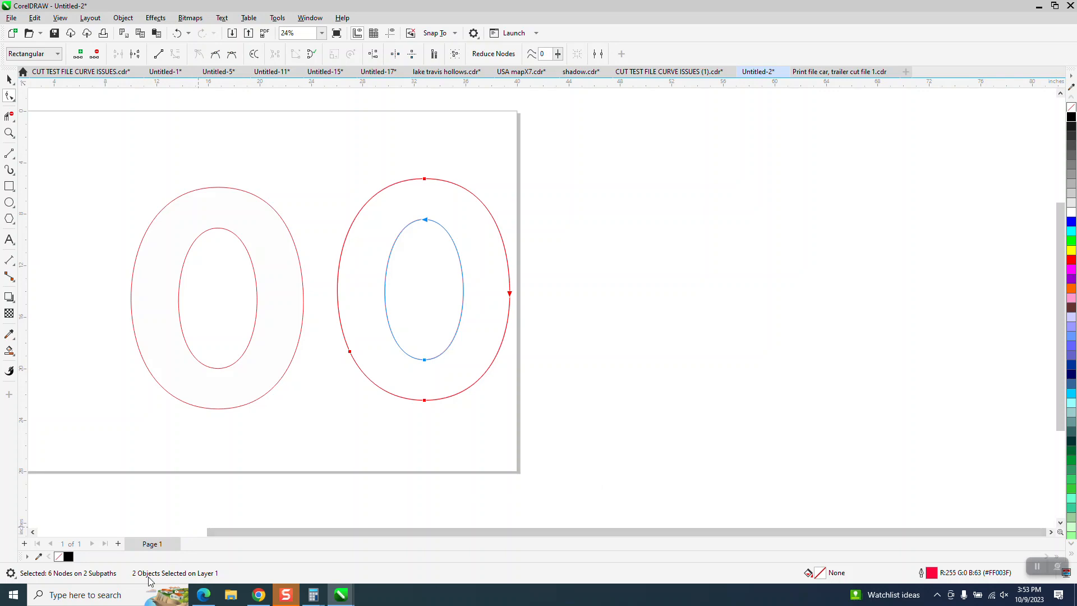
{"action": "left_click", "coordinate": [123, 18]}
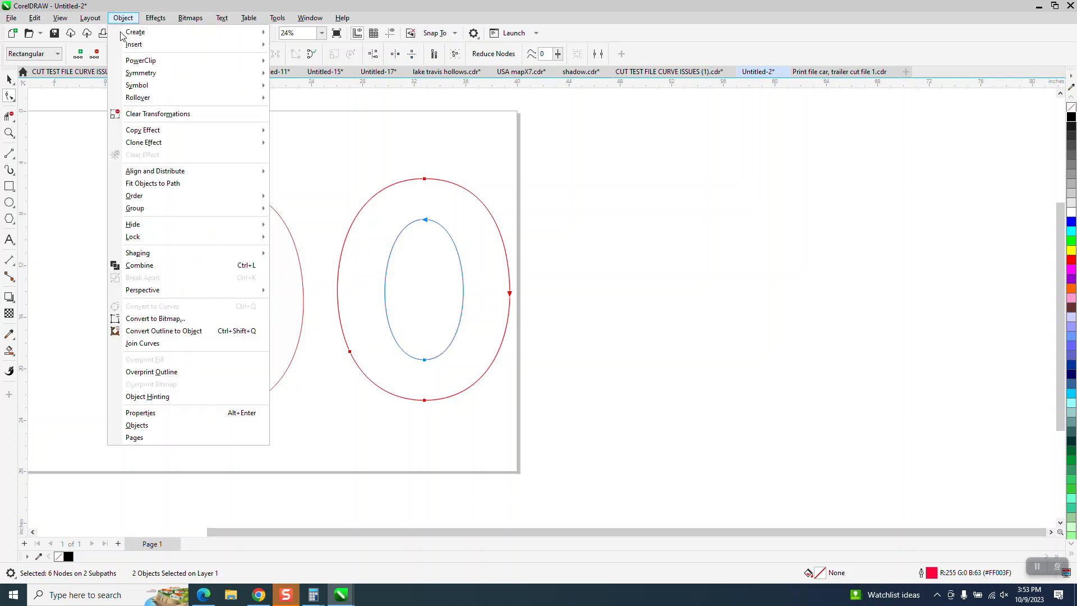
{"action": "mouse_move", "coordinate": [147, 208]}
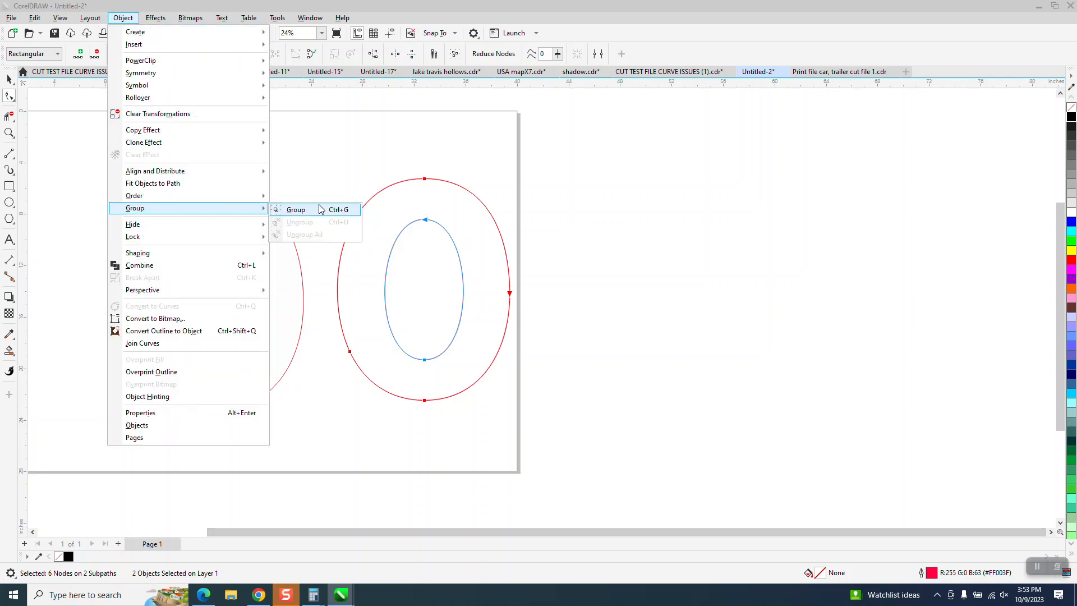
{"action": "left_click", "coordinate": [316, 203]}
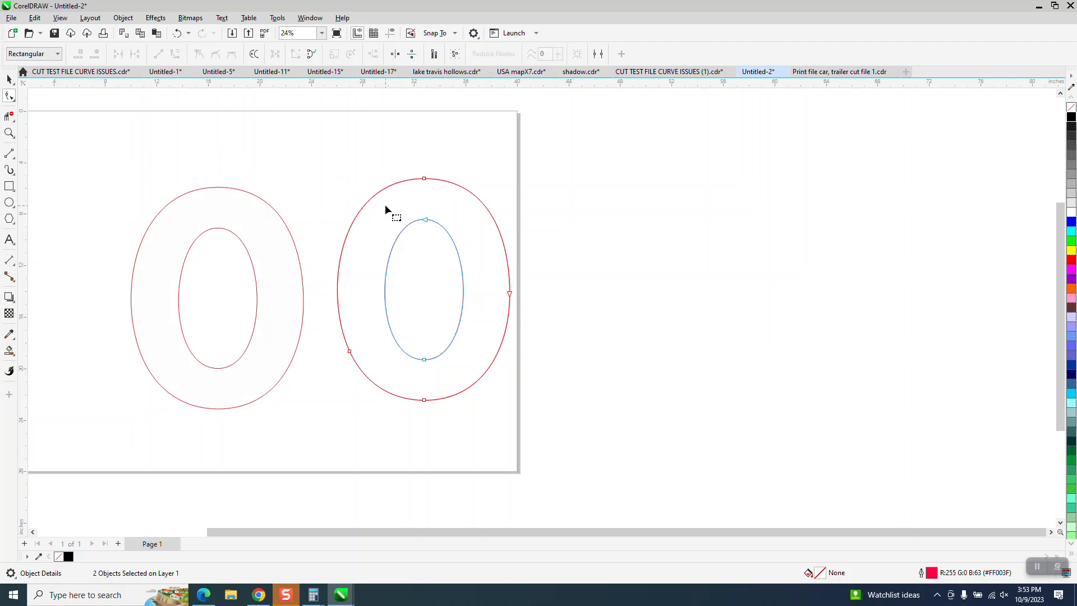
Check the nodes of the imported O's inner and outer outlines separately, and return to selecting it as whole objects.
{"action": "left_click_drag", "start_coordinate": [385, 206], "coordinate": [441, 397]}
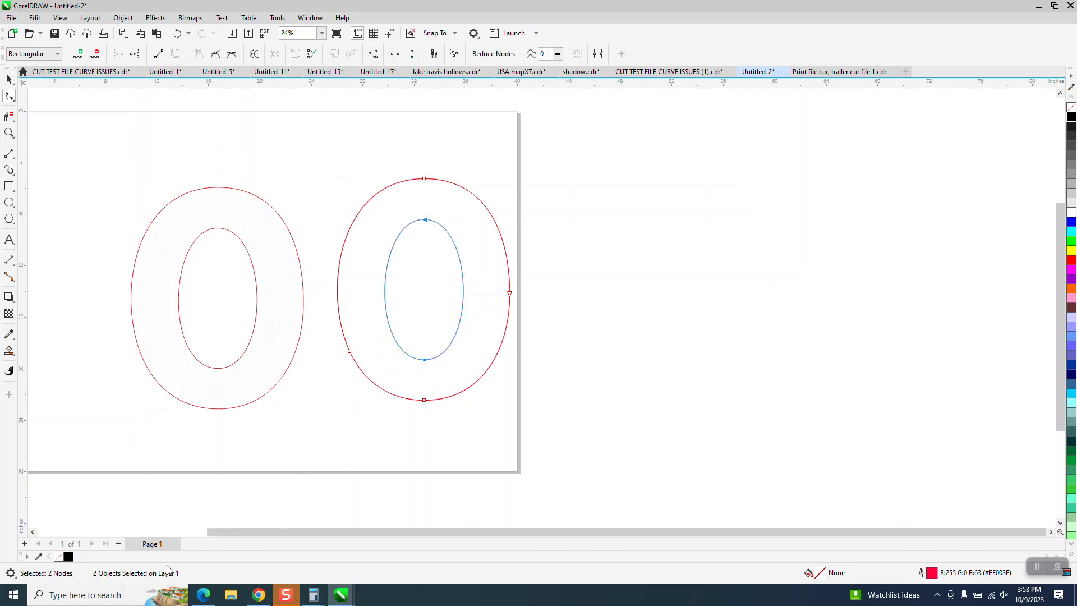
{"action": "left_click_drag", "start_coordinate": [319, 154], "coordinate": [578, 408]}
{"action": "left_click", "coordinate": [403, 276]}
{"action": "scroll", "coordinate": [402, 276], "scroll_direction": "down", "scroll_amount": 1}
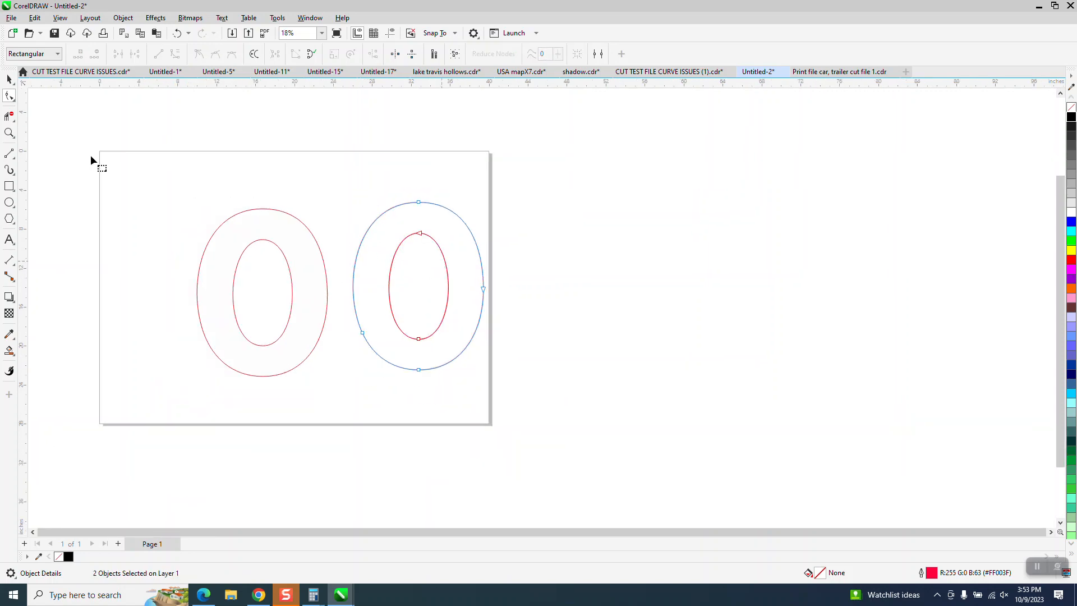
{"action": "left_click", "coordinate": [9, 79]}
{"action": "scroll", "coordinate": [420, 256], "scroll_direction": "down", "scroll_amount": 1}
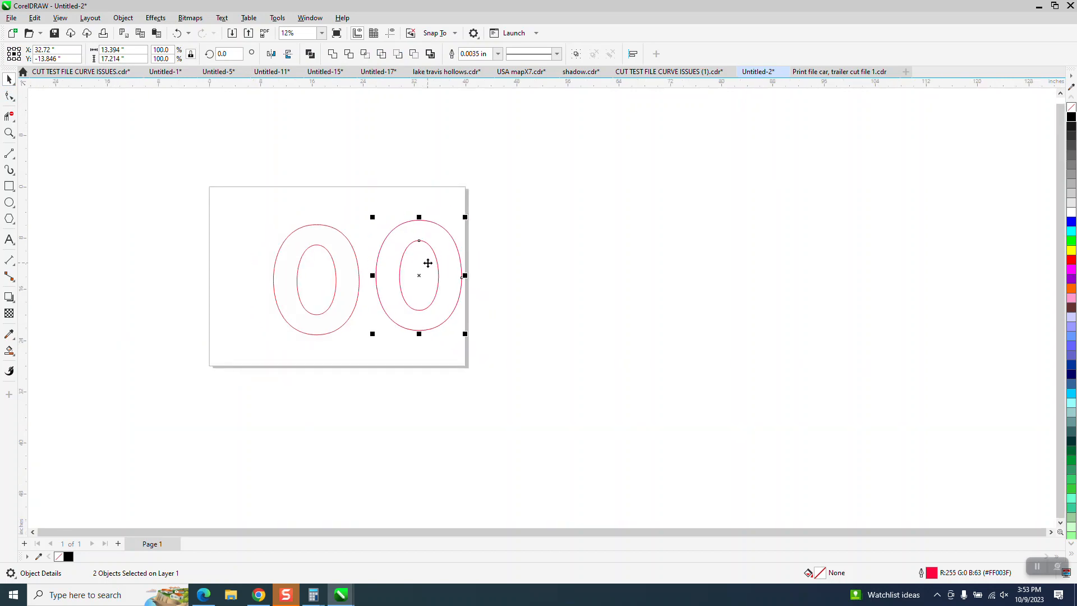
Switch to the CUT TEST FILE CURVE ISSUES (1).cdr document and examine all nodes on the dot after NOW.
{"action": "left_click", "coordinate": [665, 72]}
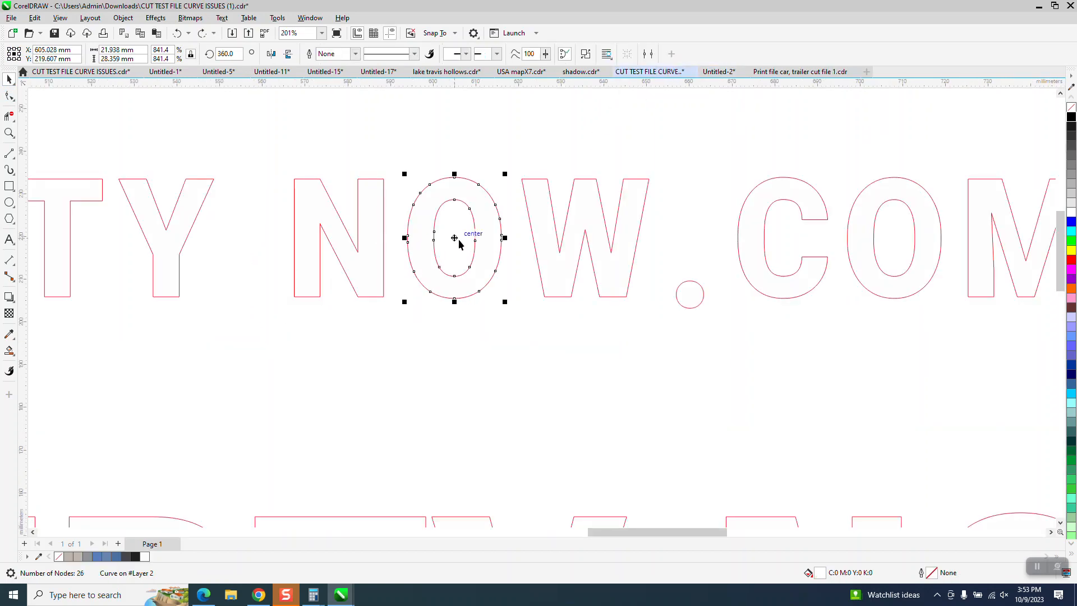
{"action": "left_click", "coordinate": [693, 308]}
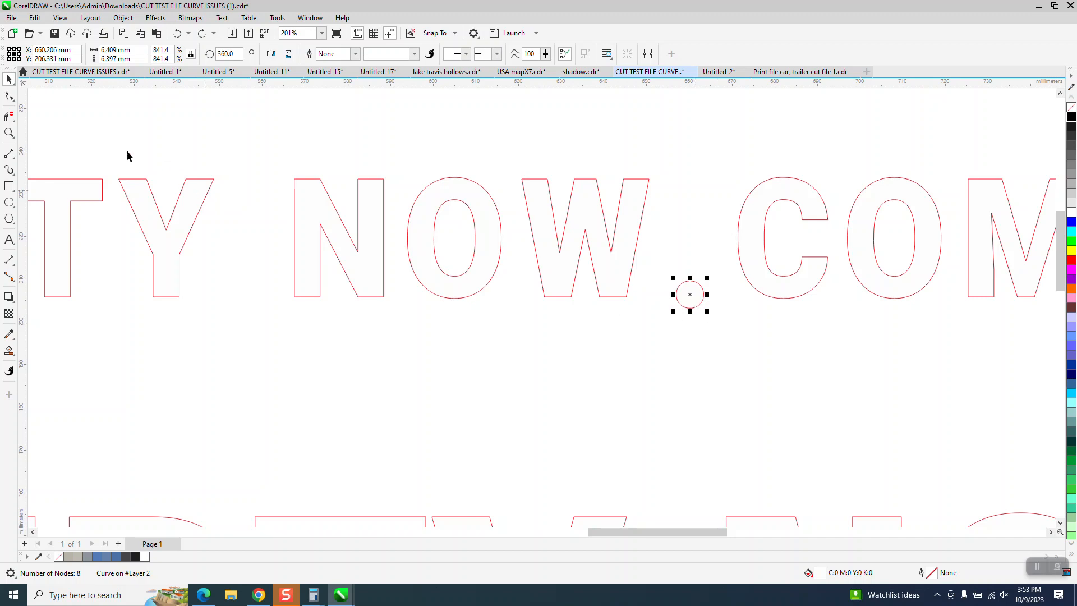
{"action": "left_click", "coordinate": [9, 133]}
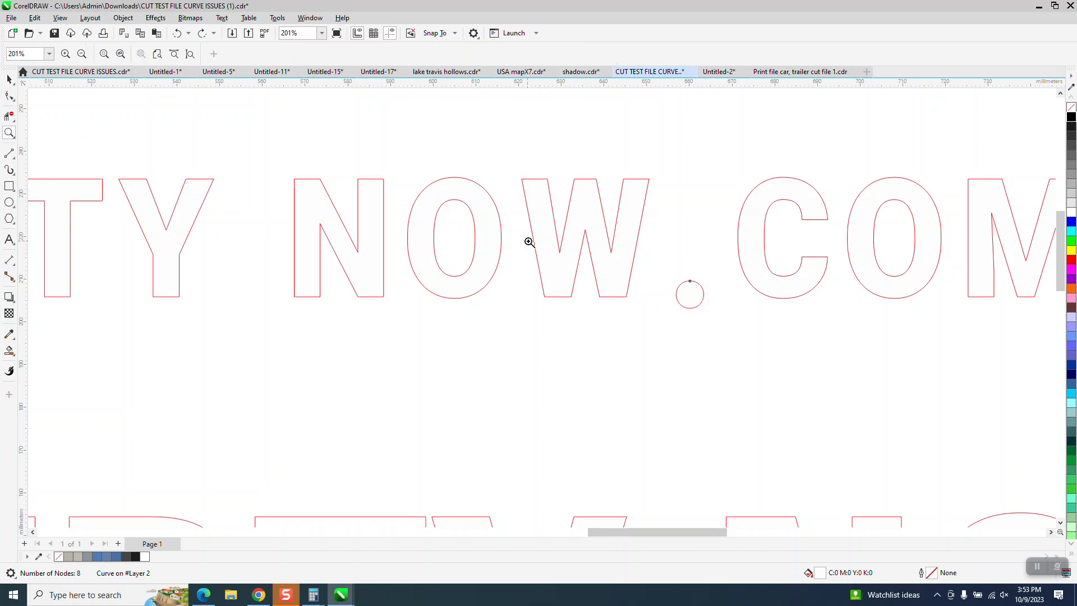
{"action": "left_click_drag", "start_coordinate": [643, 263], "coordinate": [731, 309]}
{"action": "left_click", "coordinate": [9, 96]}
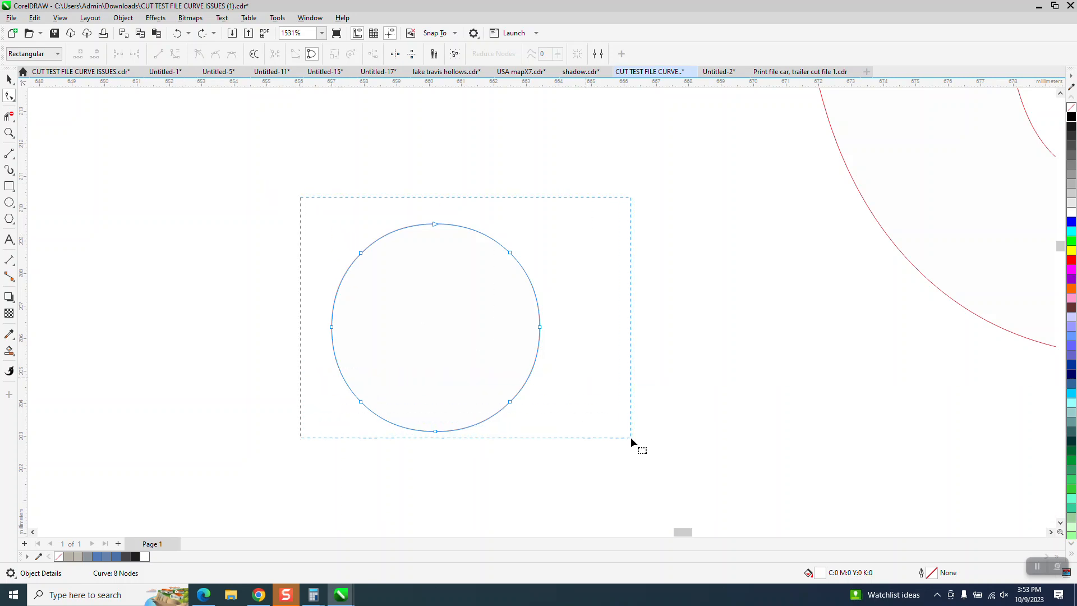
{"action": "left_click_drag", "start_coordinate": [631, 438], "coordinate": [632, 440]}
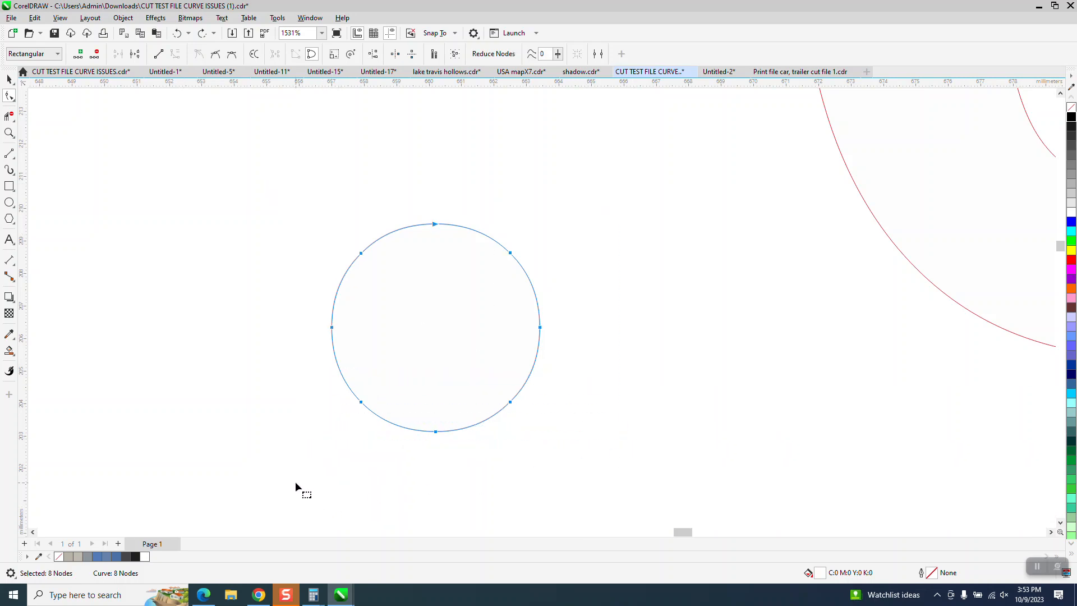
{"action": "left_click", "coordinate": [9, 79]}
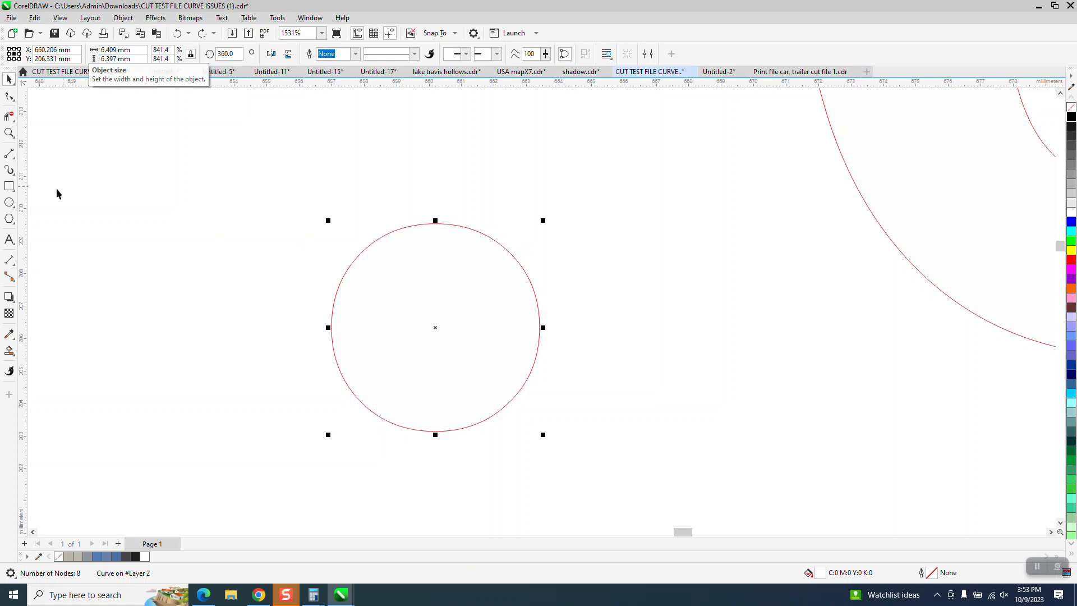
Draw a circle about 5.36 mm across near the dot after NOW and set its outline width to Hairline.
{"action": "left_click", "coordinate": [9, 201]}
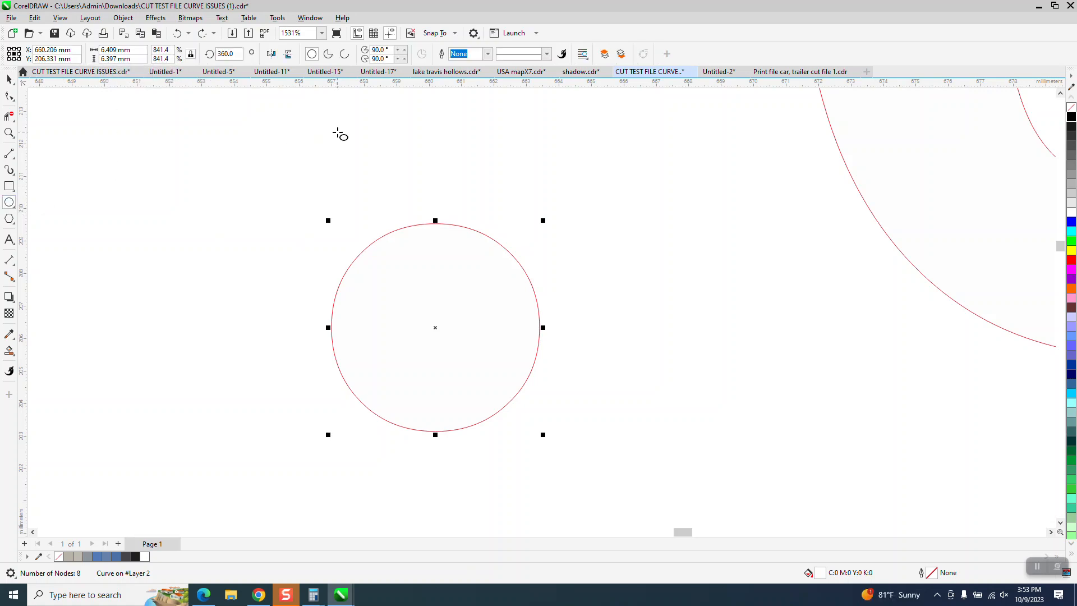
{"action": "left_click_drag", "start_coordinate": [338, 133], "coordinate": [161, 309]}
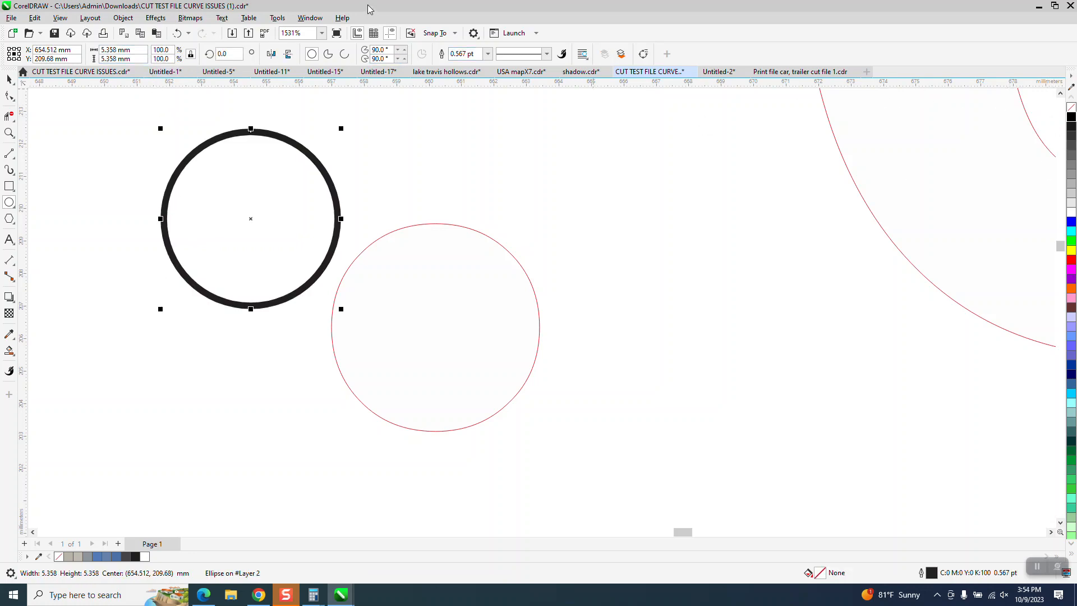
{"action": "left_click", "coordinate": [488, 55]}
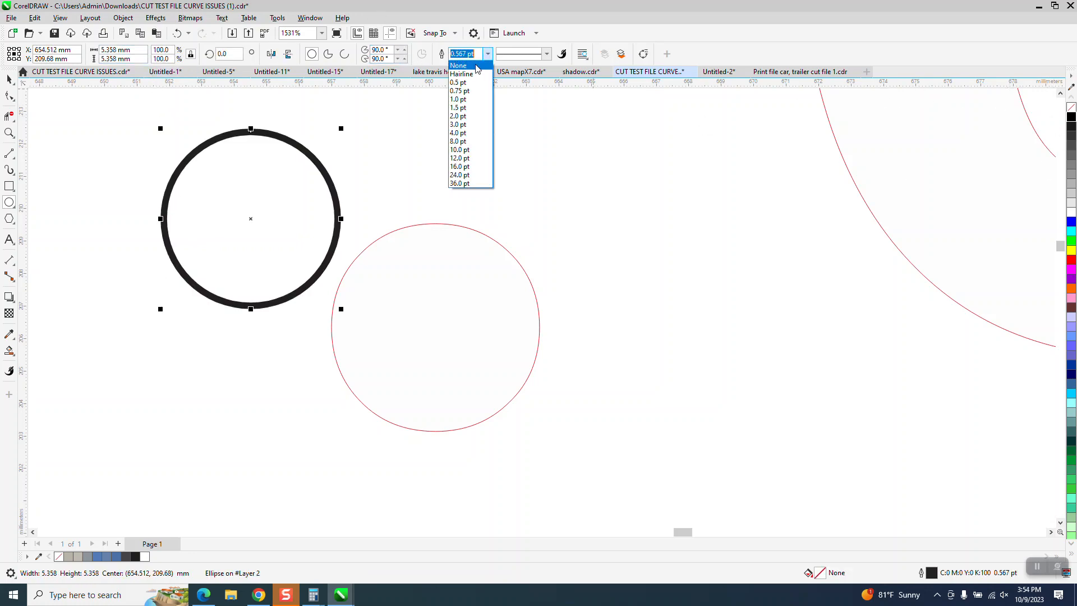
{"action": "left_click", "coordinate": [464, 63]}
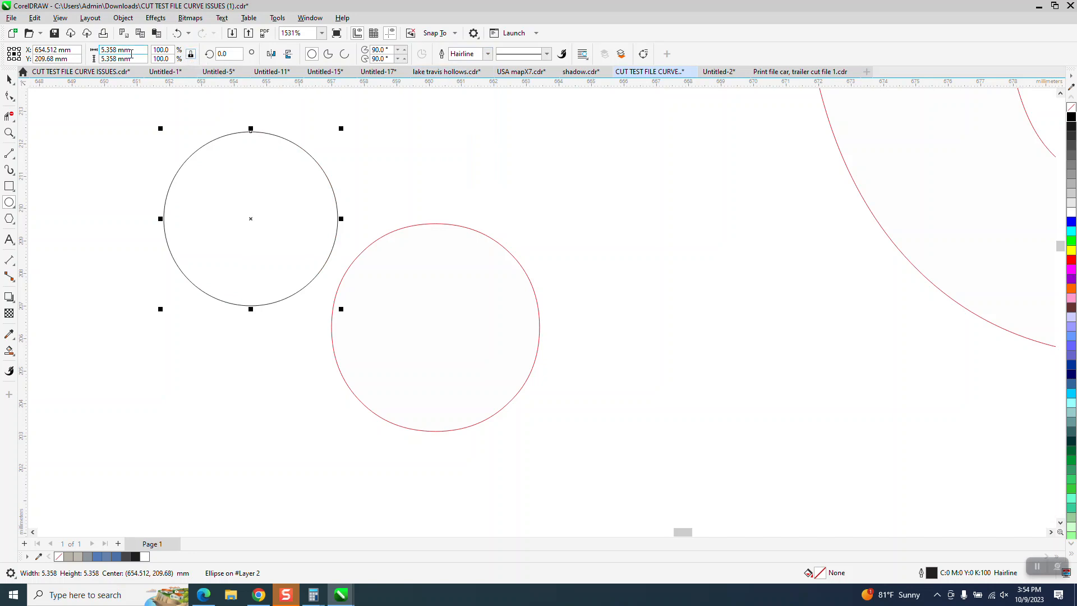
Set the new circle's width and height to 6.49 mm and centre it over the dot after NOW.
{"action": "left_click", "coordinate": [115, 50]}
{"action": "type", "text": "6.49"}
{"action": "key", "text": "Return"}
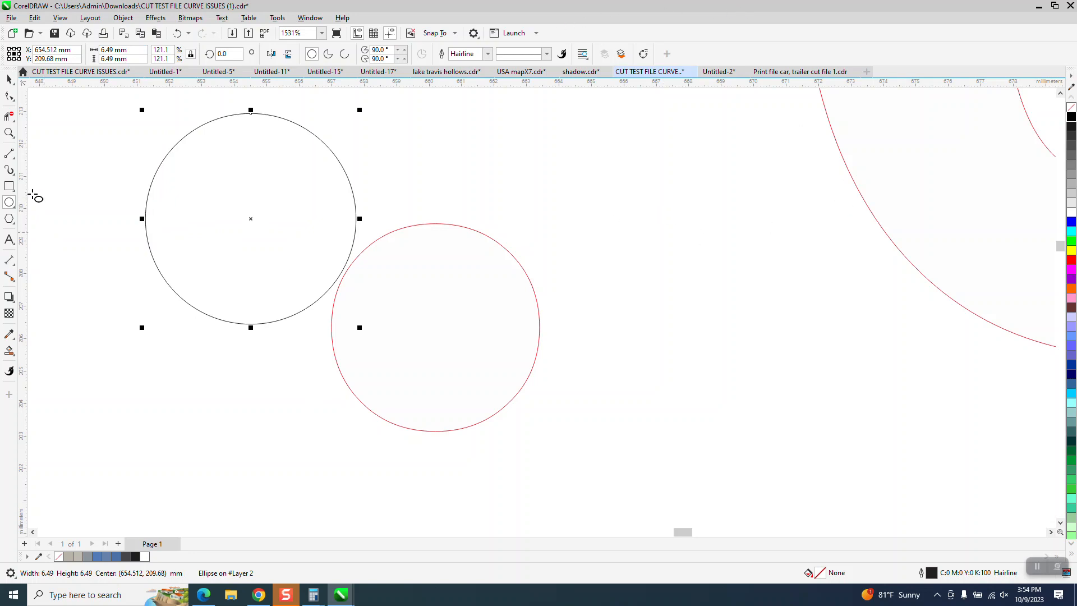
{"action": "left_click", "coordinate": [9, 80]}
{"action": "left_click_drag", "start_coordinate": [250, 223], "coordinate": [435, 326]}
{"action": "scroll", "coordinate": [428, 203], "scroll_direction": "down", "scroll_amount": 1}
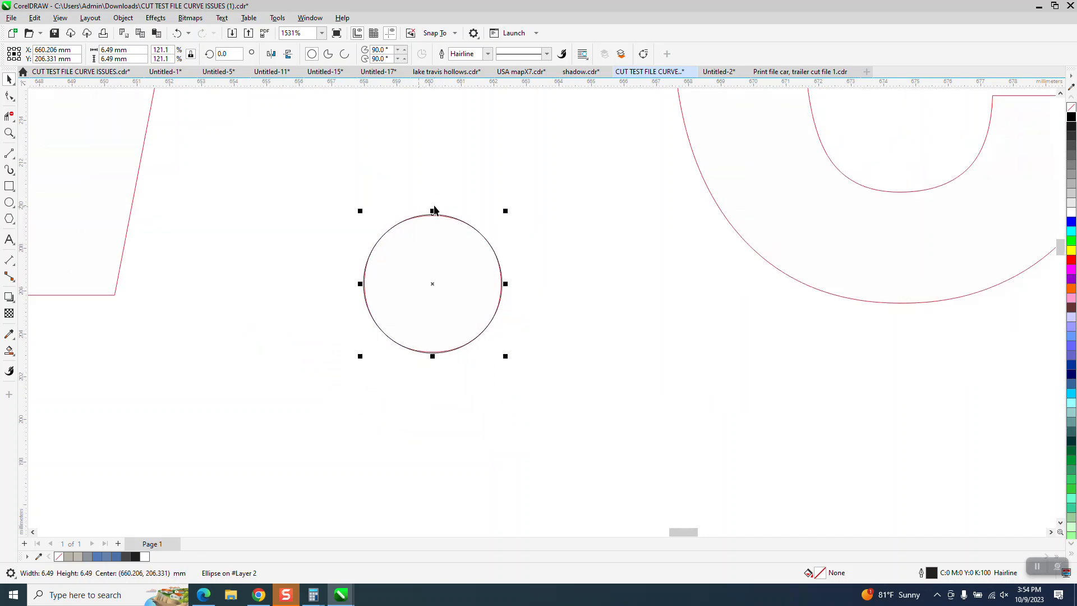
{"action": "scroll", "coordinate": [604, 219], "scroll_direction": "down", "scroll_amount": 1}
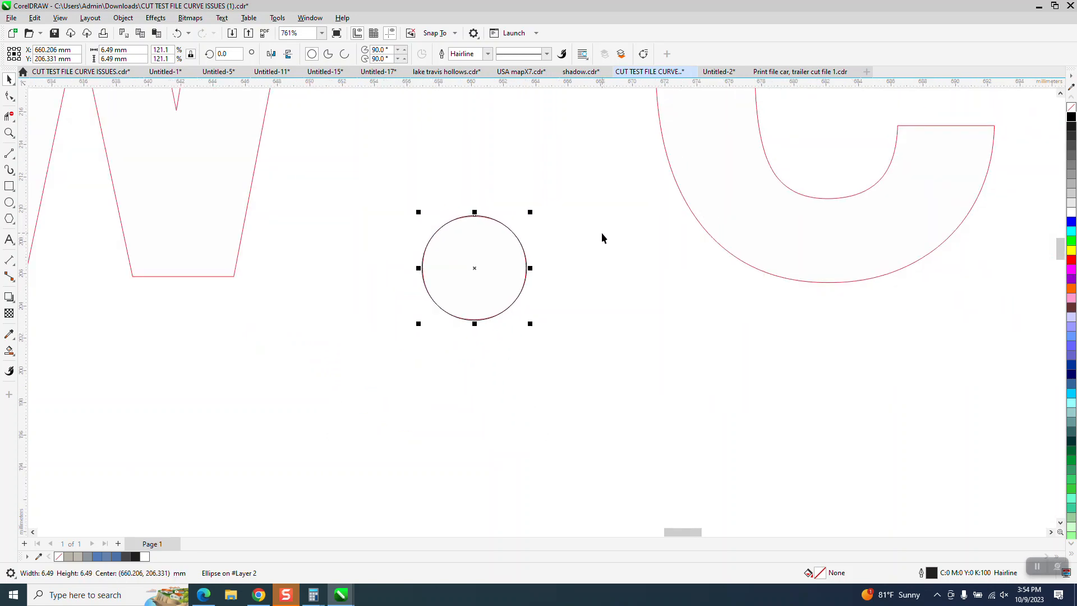
Move the new circle aside, delete the original dot after NOW, and move the circle back into its place.
{"action": "left_click", "coordinate": [540, 168]}
{"action": "left_click", "coordinate": [507, 261]}
{"action": "key", "text": "Left"}
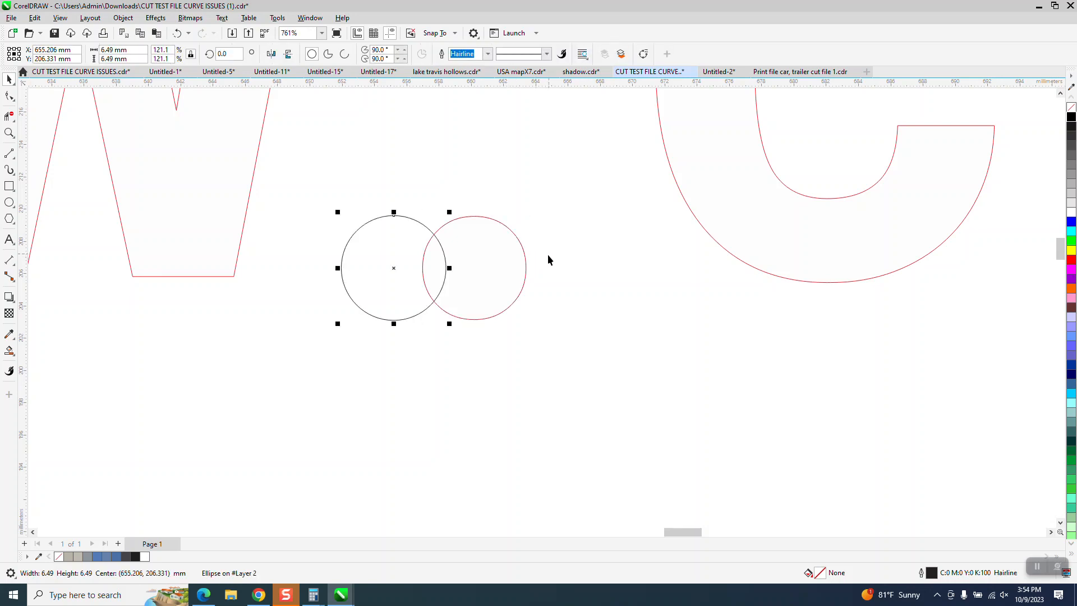
{"action": "left_click", "coordinate": [508, 267]}
{"action": "key", "text": "Delete"}
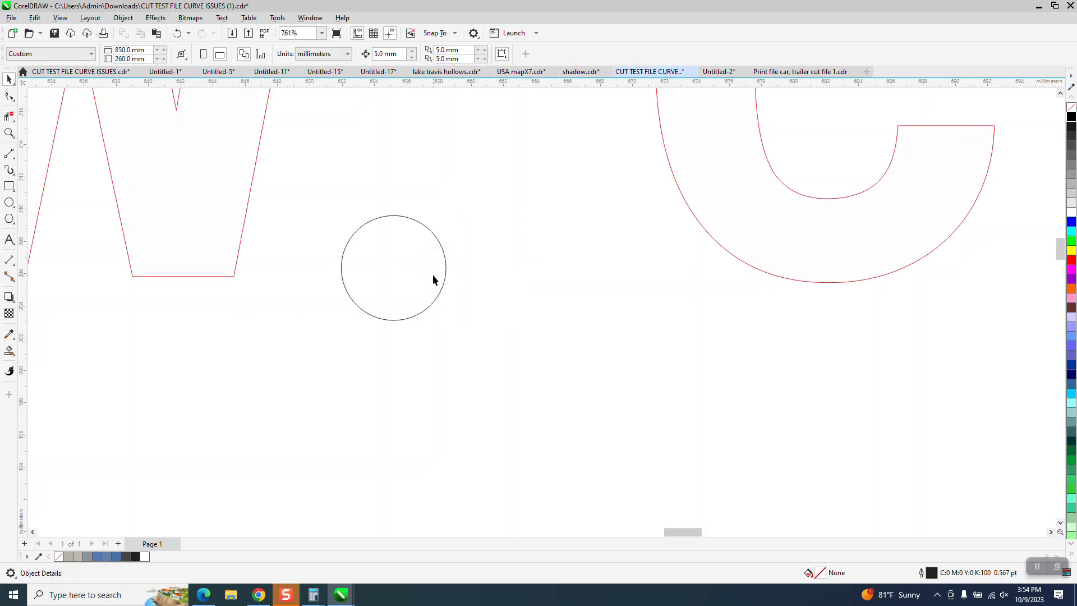
{"action": "left_click", "coordinate": [433, 279]}
{"action": "key", "text": "Right"}
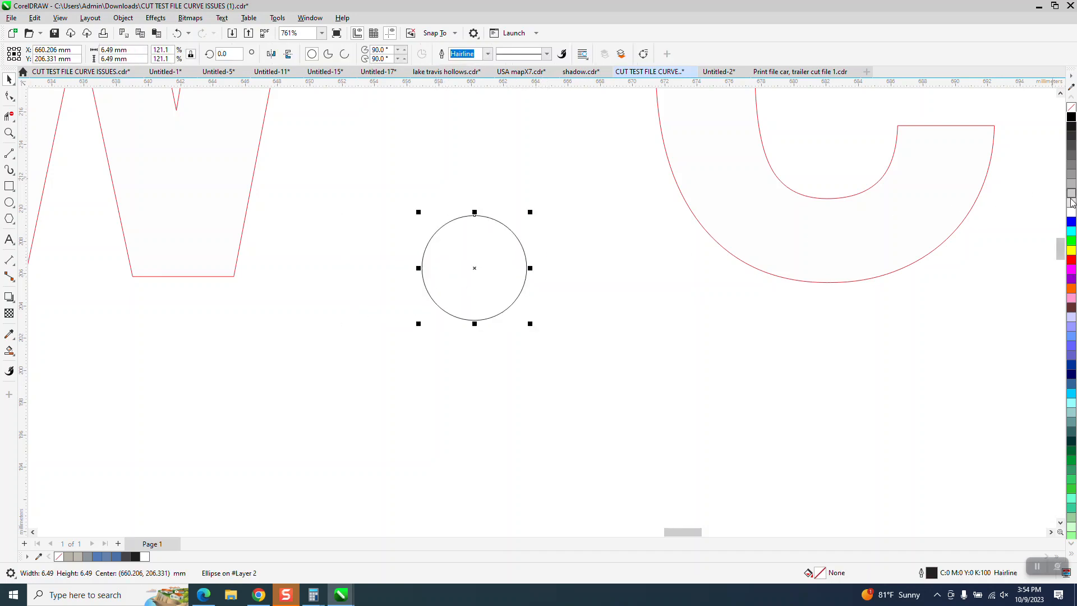
Colour the replacement circle's outline red (#FF0000), check its nodes with the Shape tool, and reselect it as an object.
{"action": "right_click", "coordinate": [1071, 270]}
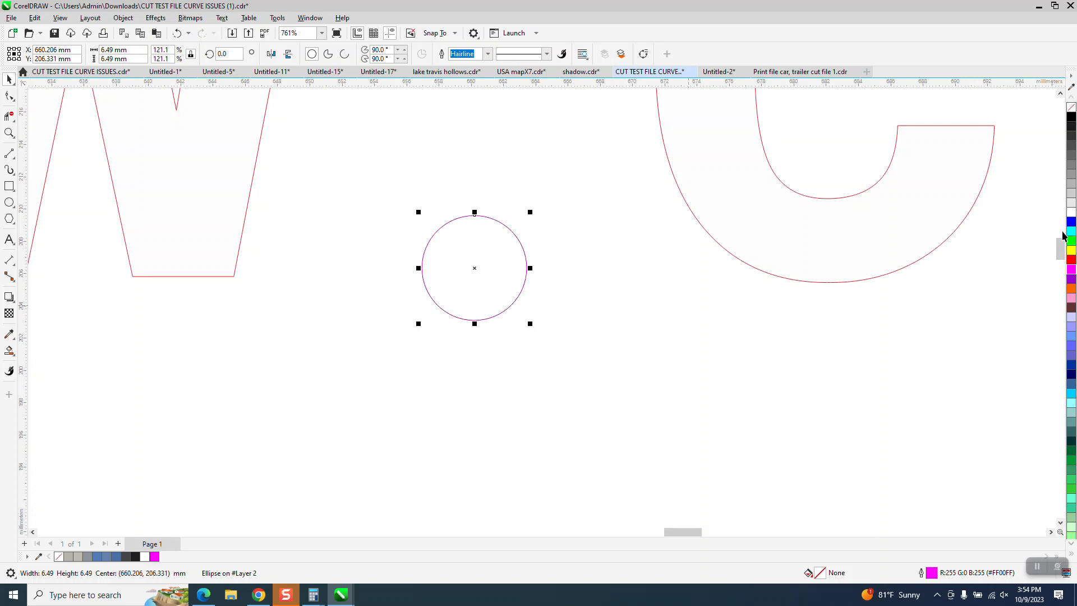
{"action": "right_click", "coordinate": [1071, 260]}
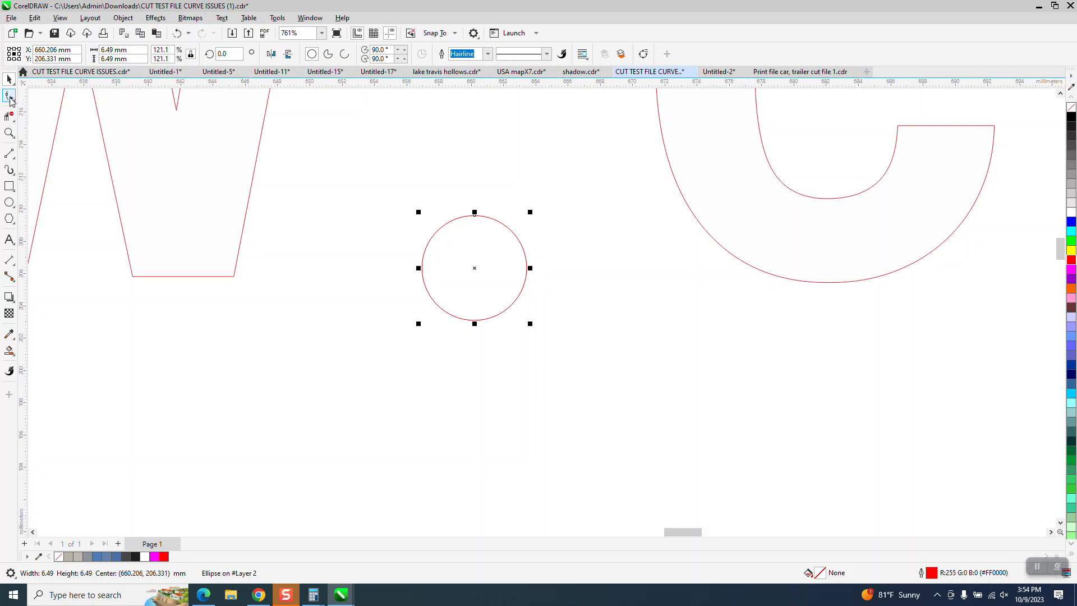
{"action": "left_click", "coordinate": [10, 97]}
{"action": "scroll", "coordinate": [475, 246], "scroll_direction": "down", "scroll_amount": 6}
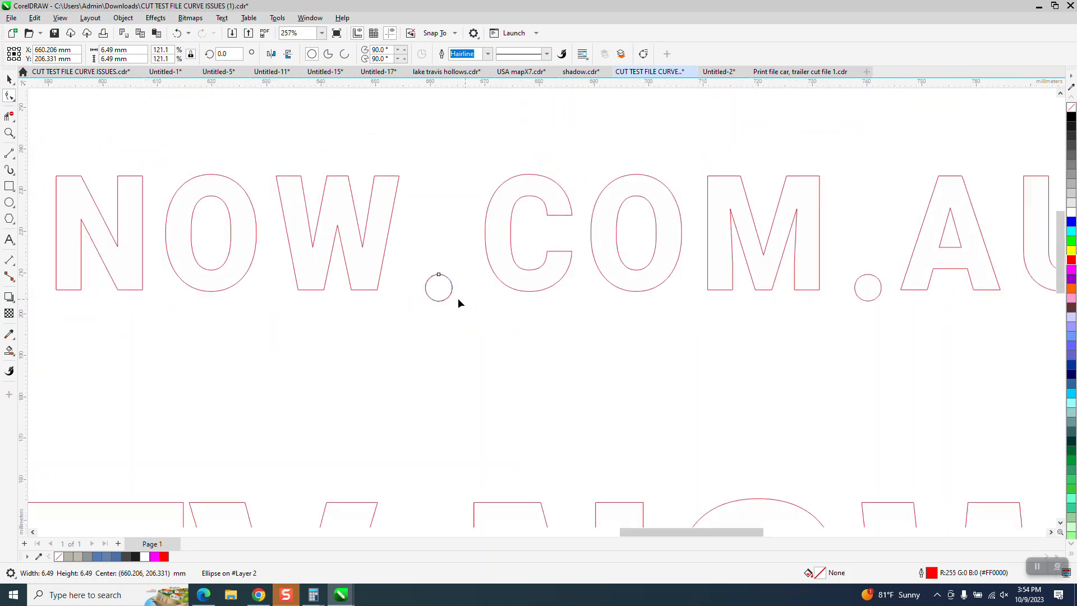
{"action": "scroll", "coordinate": [477, 300], "scroll_direction": "down", "scroll_amount": 1}
{"action": "key", "text": "space"}
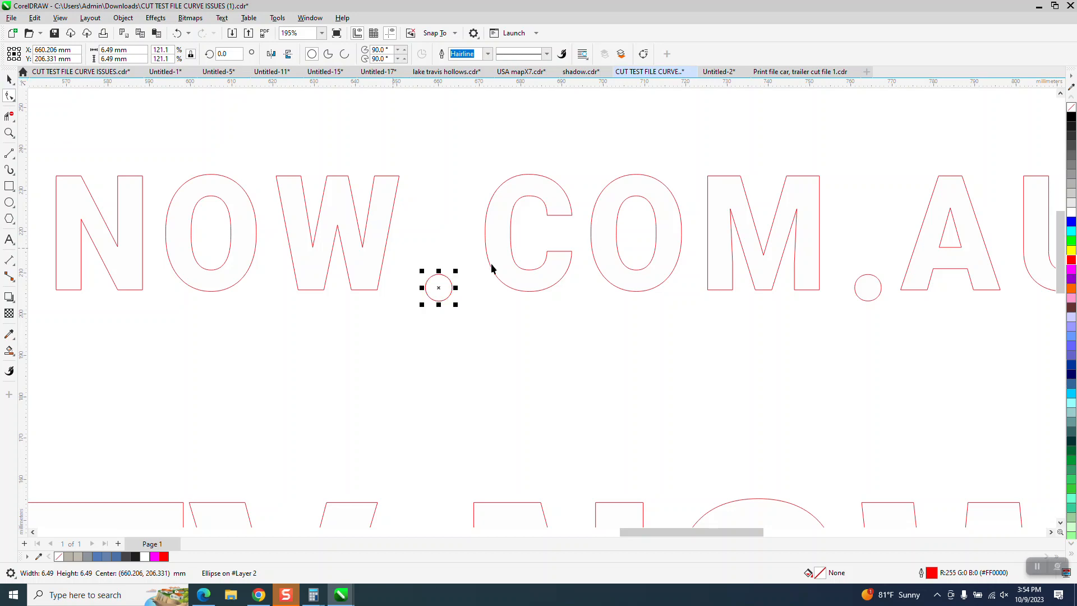
Place a copy of the red circle centred over the second dot, between COM and AU.
{"action": "scroll", "coordinate": [530, 322], "scroll_direction": "down", "scroll_amount": 1}
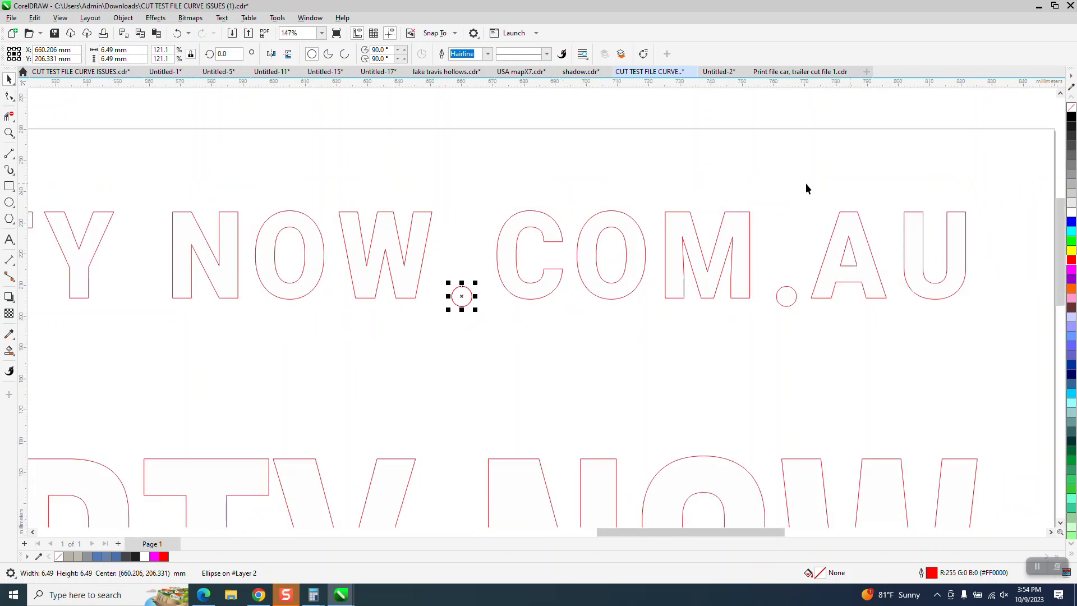
{"action": "left_click_drag", "start_coordinate": [462, 299], "coordinate": [797, 301]}
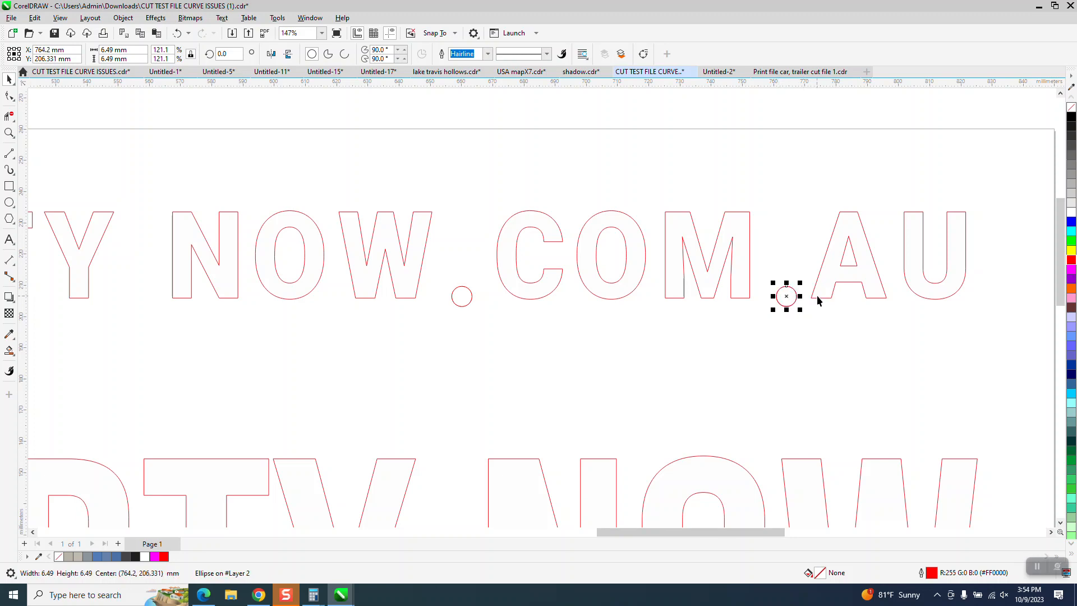
{"action": "key", "text": "Page_Down"}
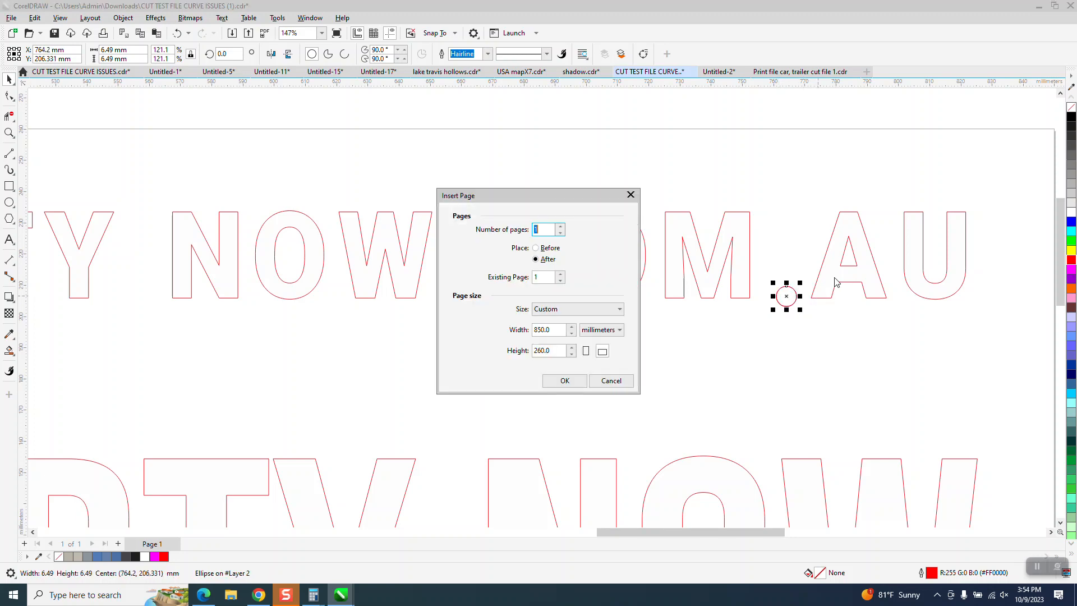
{"action": "left_click", "coordinate": [612, 381]}
Shift the copied circle below the second dot, delete the original dot, and move the circle back up into its place.
{"action": "key", "text": "ctrl+d"}
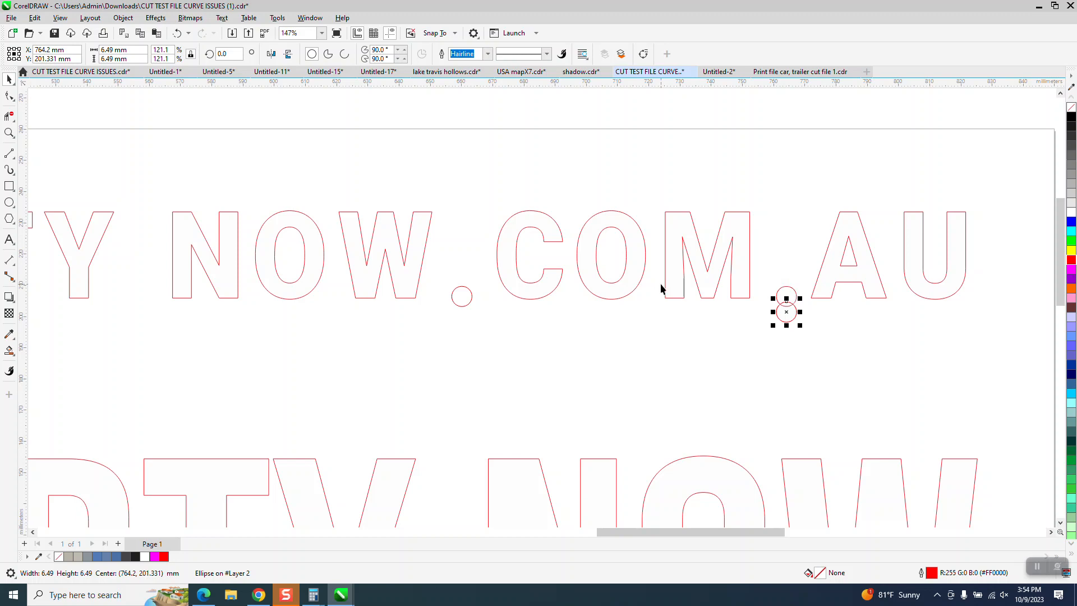
{"action": "left_click", "coordinate": [784, 298]}
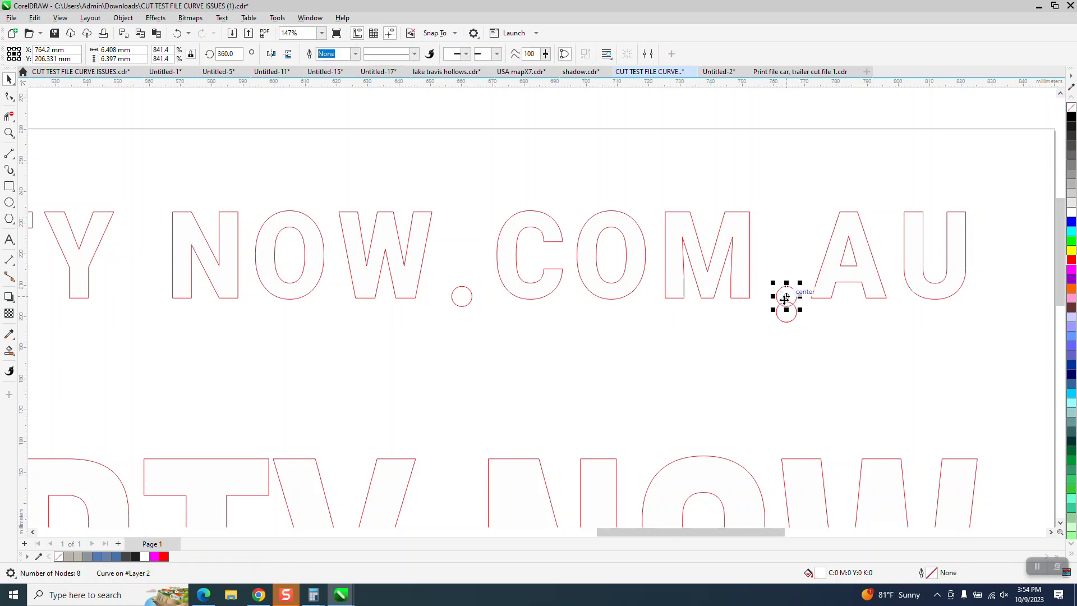
{"action": "key", "text": "XF86Calculator"}
{"action": "left_click", "coordinate": [1020, 141]}
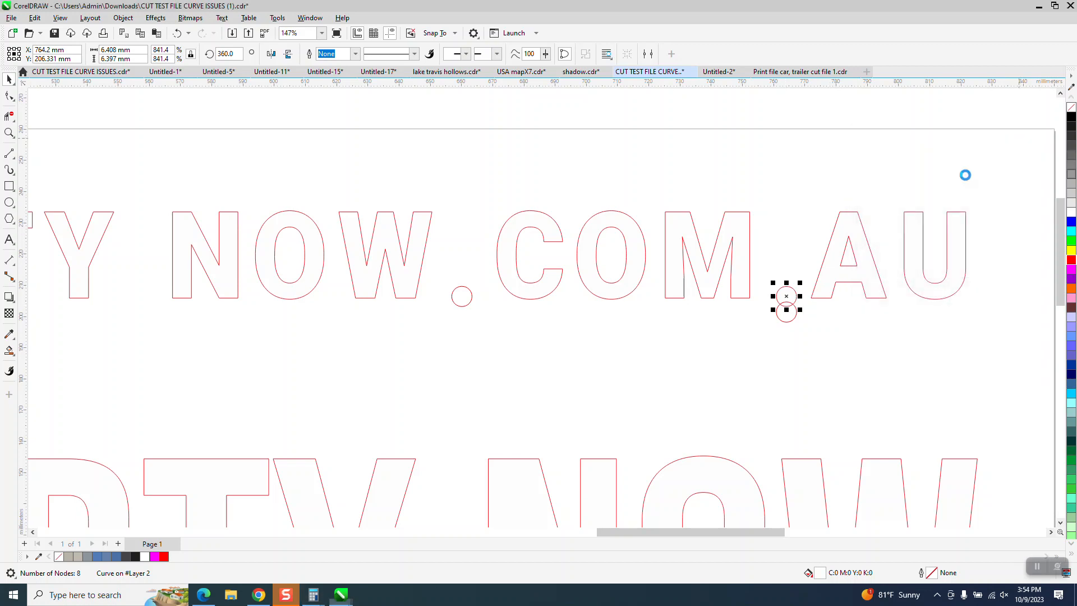
{"action": "key", "text": "Delete"}
{"action": "left_click", "coordinate": [782, 321]}
{"action": "key", "text": "Up"}
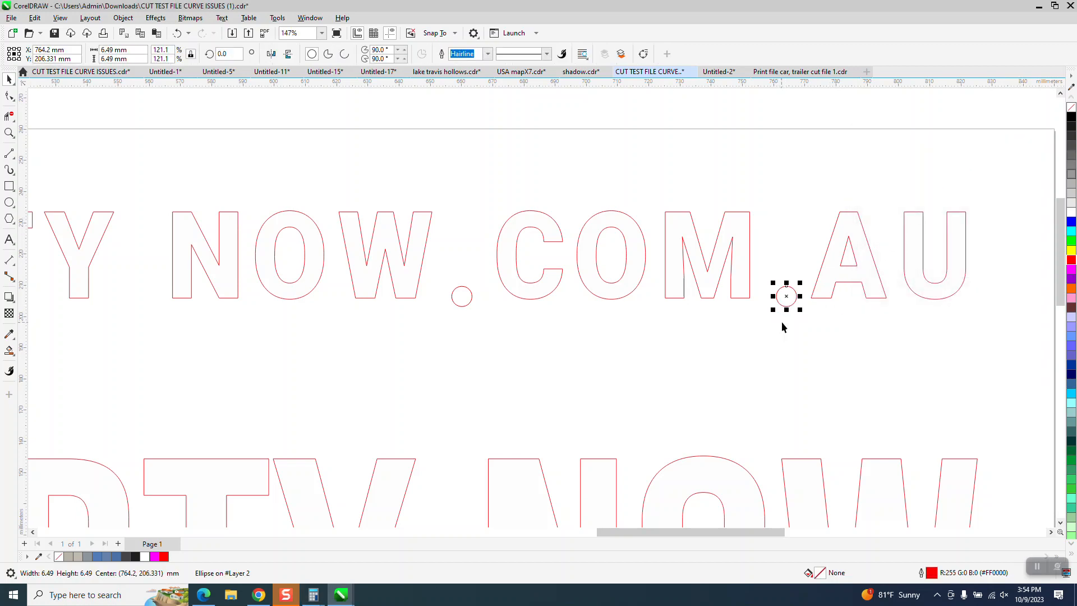
Delete the two extra nodes at the top of the outer curve of the first P in the upper PROPERTY line.
{"action": "scroll", "coordinate": [537, 263], "scroll_direction": "down", "scroll_amount": 2}
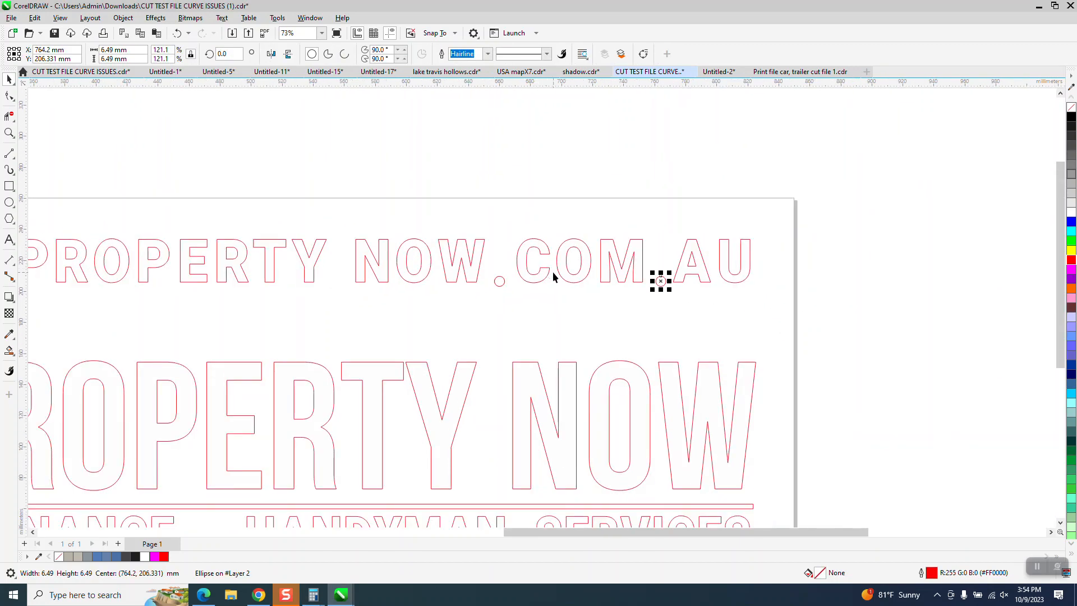
{"action": "scroll", "coordinate": [706, 255], "scroll_direction": "down", "scroll_amount": 1}
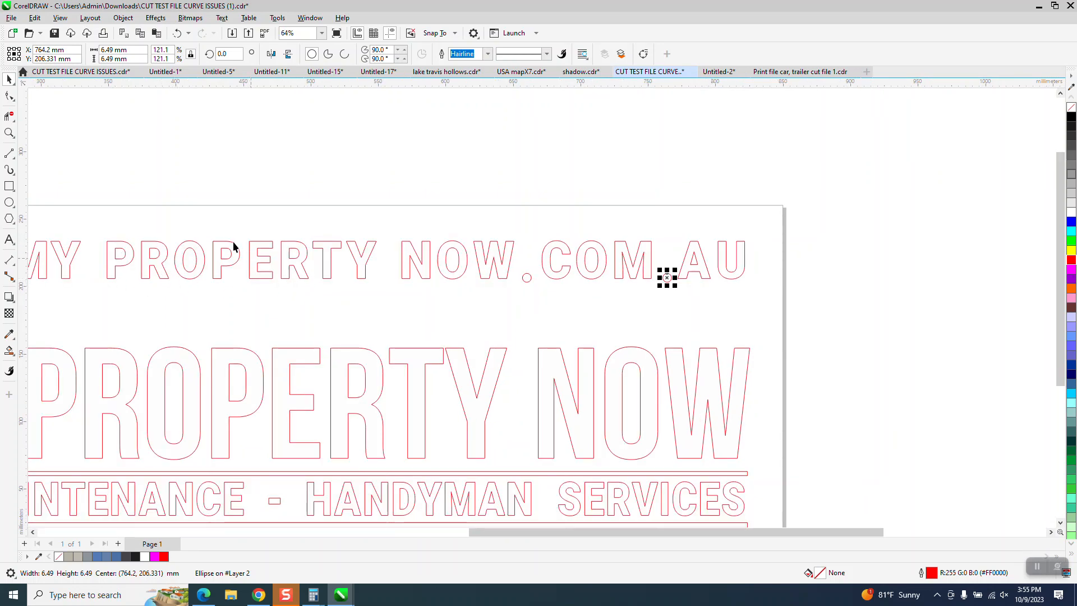
{"action": "left_click", "coordinate": [133, 257]}
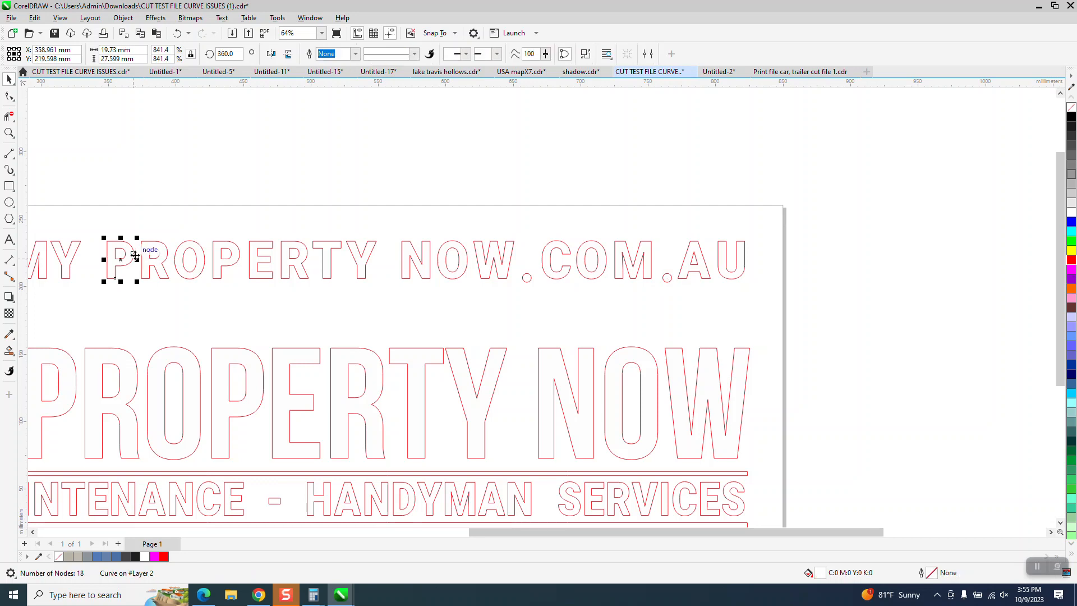
{"action": "left_click", "coordinate": [8, 133]}
{"action": "left_click_drag", "start_coordinate": [81, 207], "coordinate": [219, 308]}
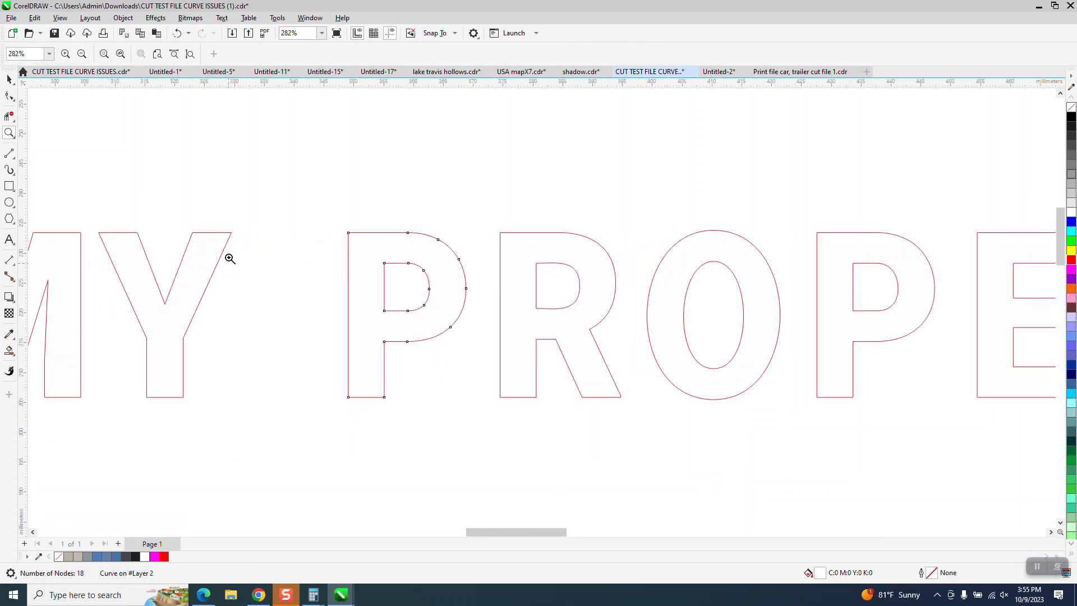
{"action": "left_click", "coordinate": [9, 95]}
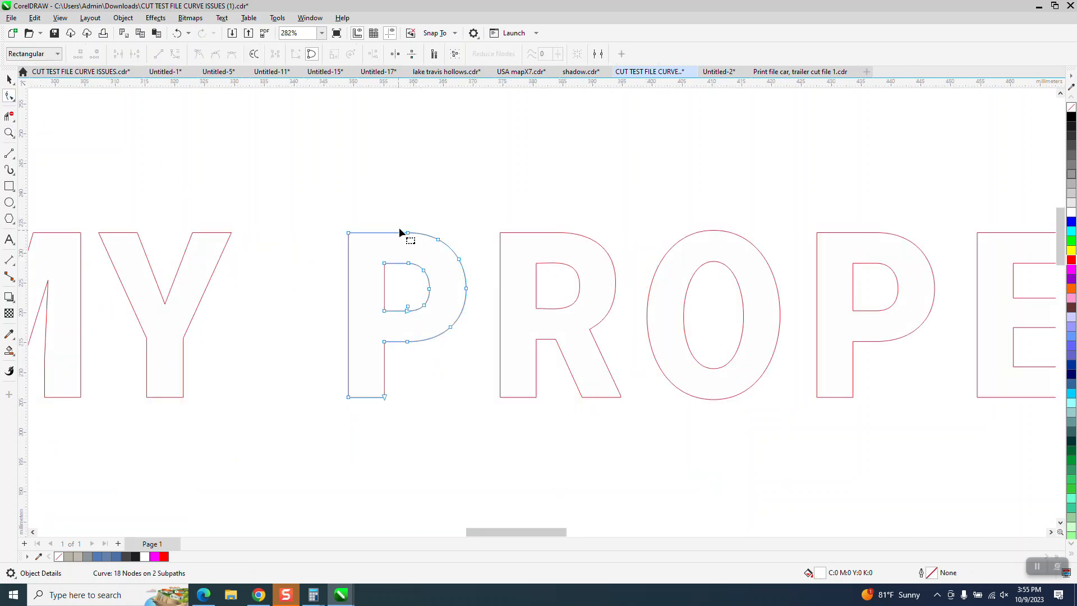
{"action": "left_click_drag", "start_coordinate": [398, 223], "coordinate": [458, 241]}
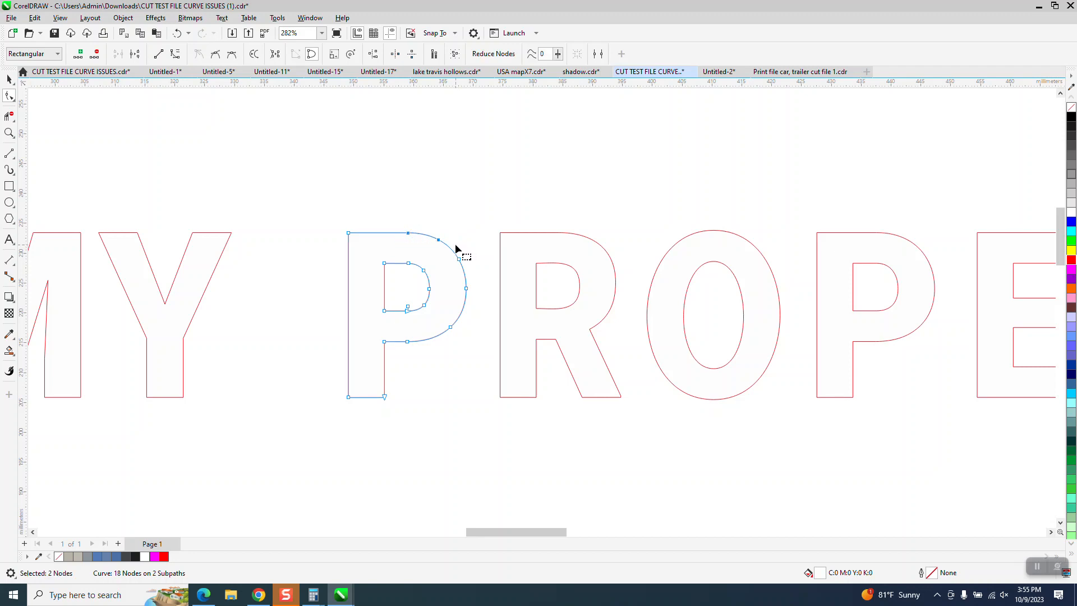
{"action": "key", "text": "Delete"}
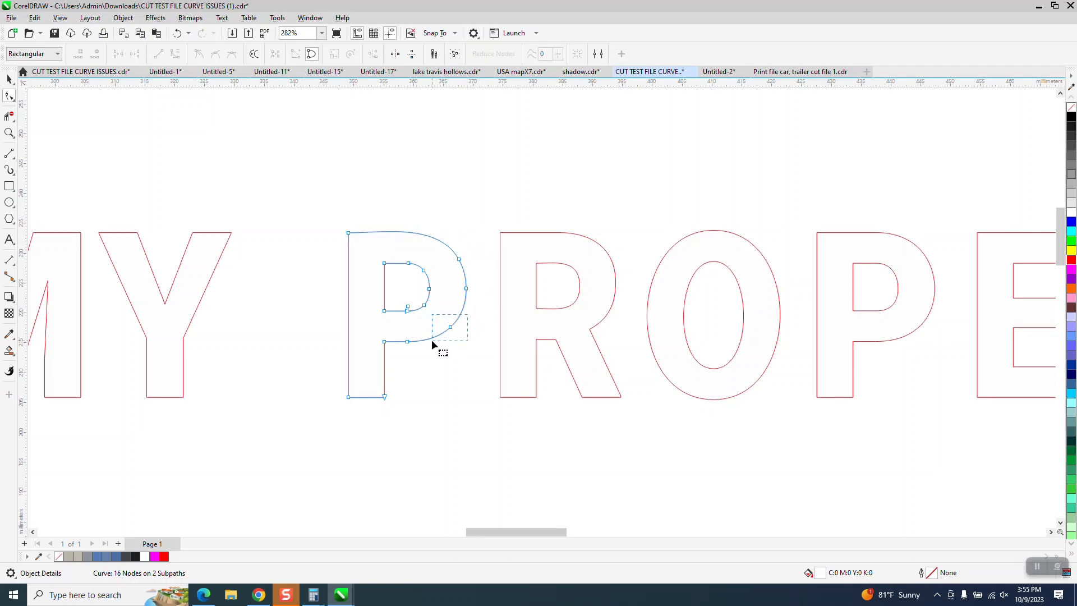
Delete the remaining extra nodes from the same P's outer bowl and inner opening, including the one on its lower edge near the stem.
{"action": "left_click_drag", "start_coordinate": [432, 340], "coordinate": [432, 341]}
{"action": "key", "text": "Delete"}
{"action": "left_click_drag", "start_coordinate": [467, 248], "coordinate": [423, 313]}
{"action": "key", "text": "Delete"}
{"action": "key", "text": "Delete"}
{"action": "left_click", "coordinate": [408, 342]}
{"action": "key", "text": "Delete"}
{"action": "scroll", "coordinate": [406, 339], "scroll_direction": "down", "scroll_amount": 2}
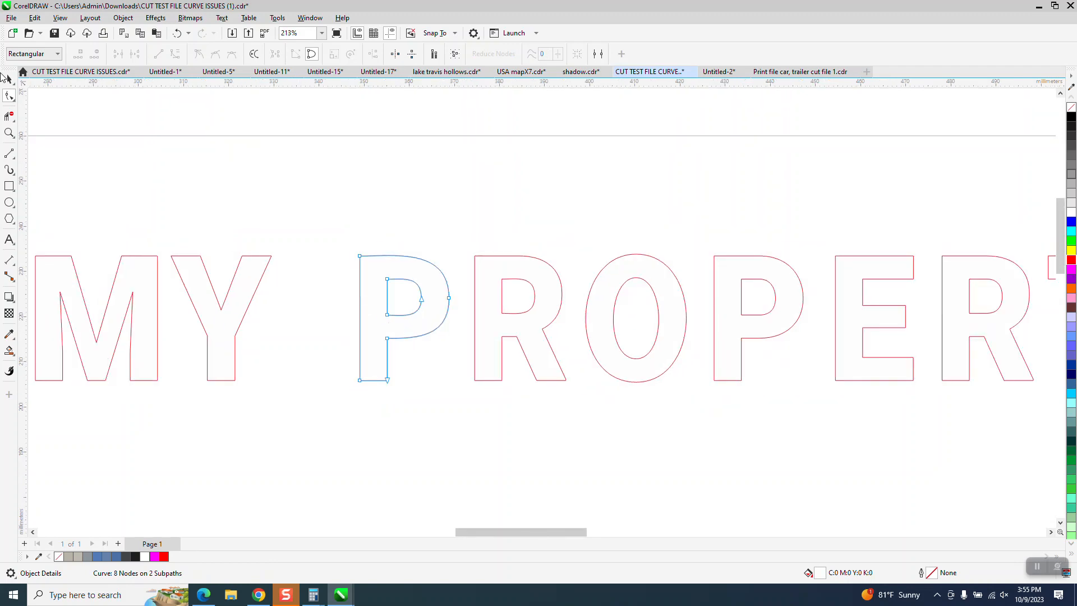
Clear the selection of the cleaned first P in the upper PROPERTY line and set the nudge distance to 10 mm.
{"action": "key", "text": "space"}
{"action": "left_click_drag", "start_coordinate": [347, 210], "coordinate": [460, 403]}
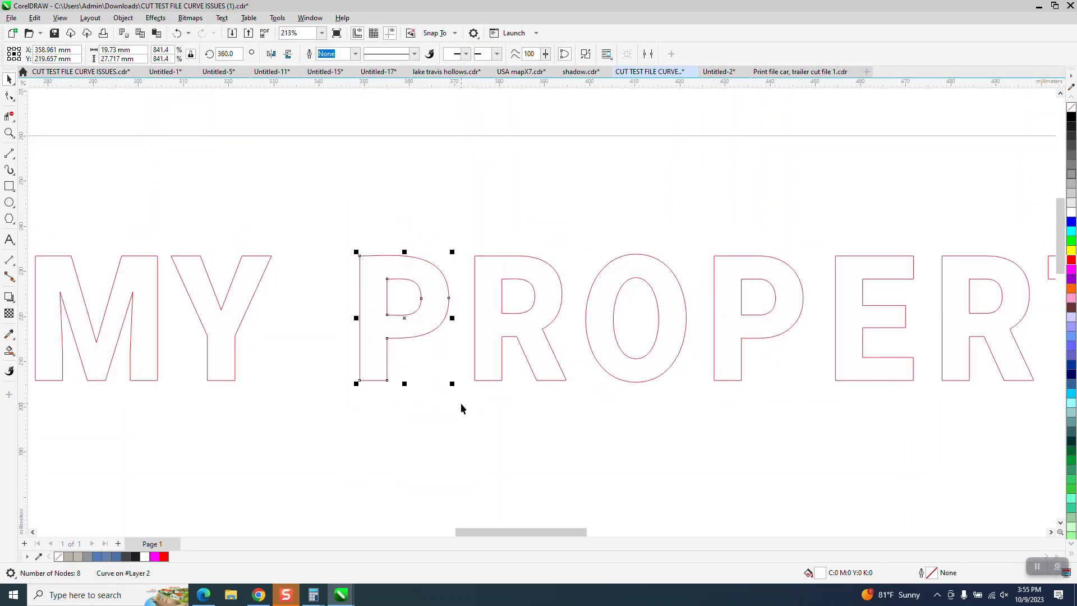
{"action": "left_click", "coordinate": [501, 232]}
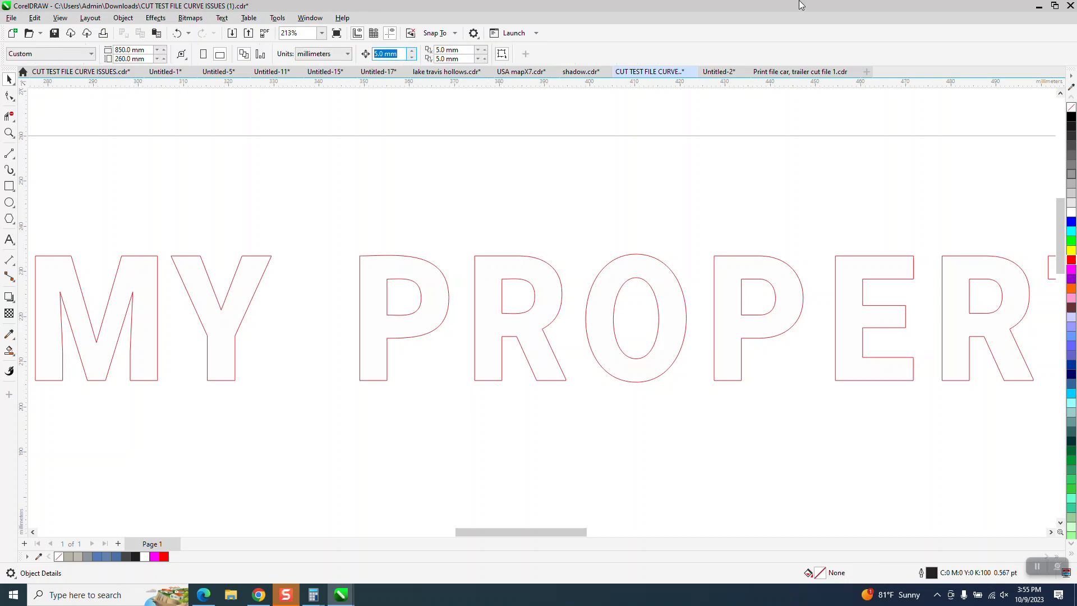
{"action": "type", "text": "10"}
{"action": "key", "text": "Return"}
Replace the second P in the upper PROPERTY line with a copy of the cleaned P, nudging the copy aside while deleting the original.
{"action": "left_click", "coordinate": [451, 279]}
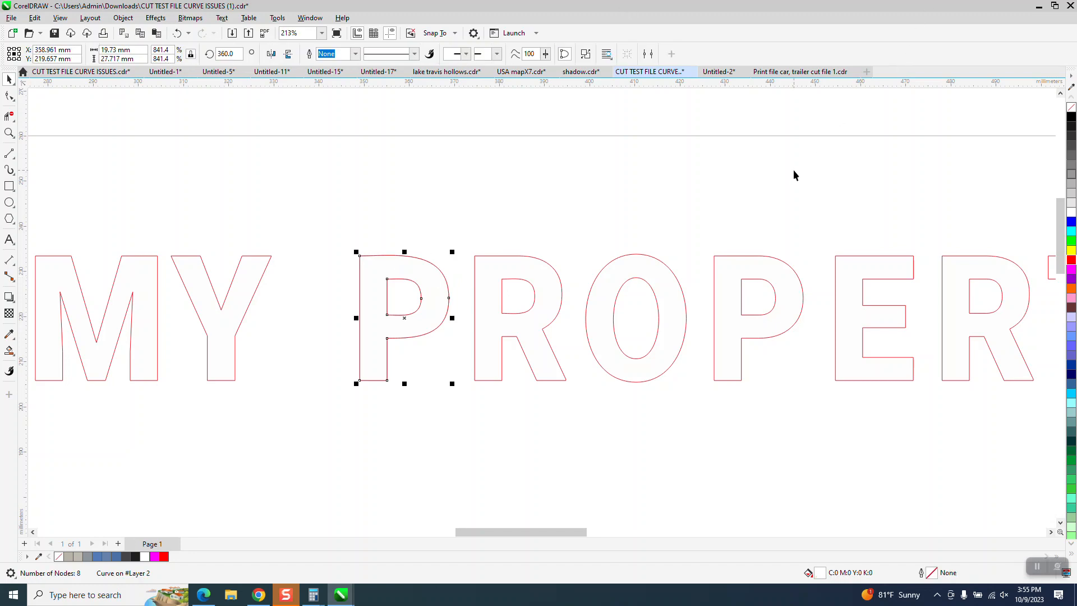
{"action": "left_click_drag", "start_coordinate": [409, 315], "coordinate": [758, 319]}
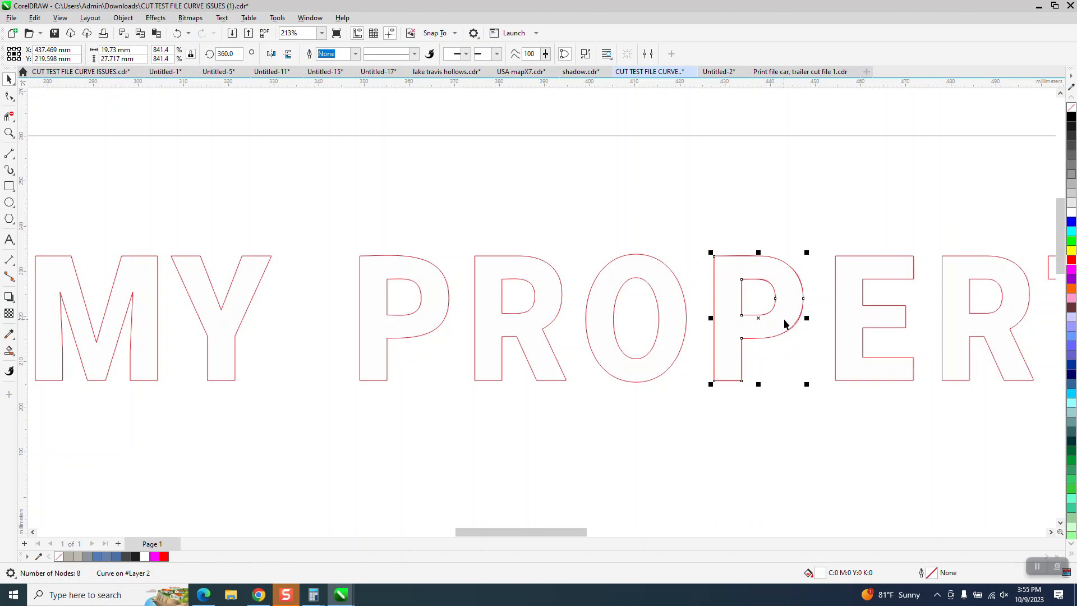
{"action": "key", "text": "Down"}
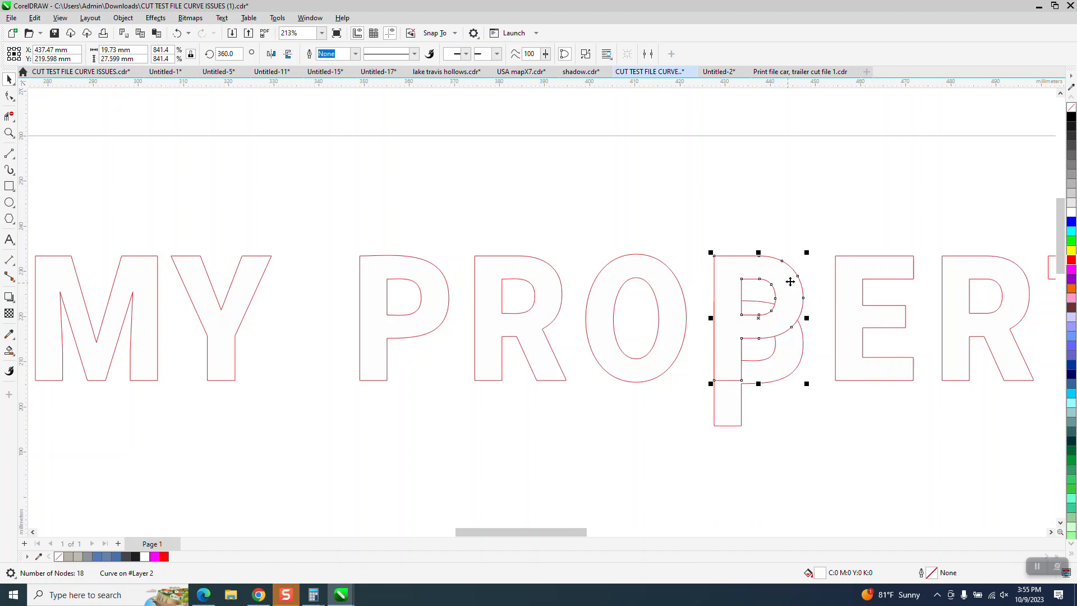
{"action": "left_click", "coordinate": [793, 277]}
{"action": "key", "text": "Delete"}
{"action": "left_click", "coordinate": [802, 342]}
{"action": "key", "text": "Up"}
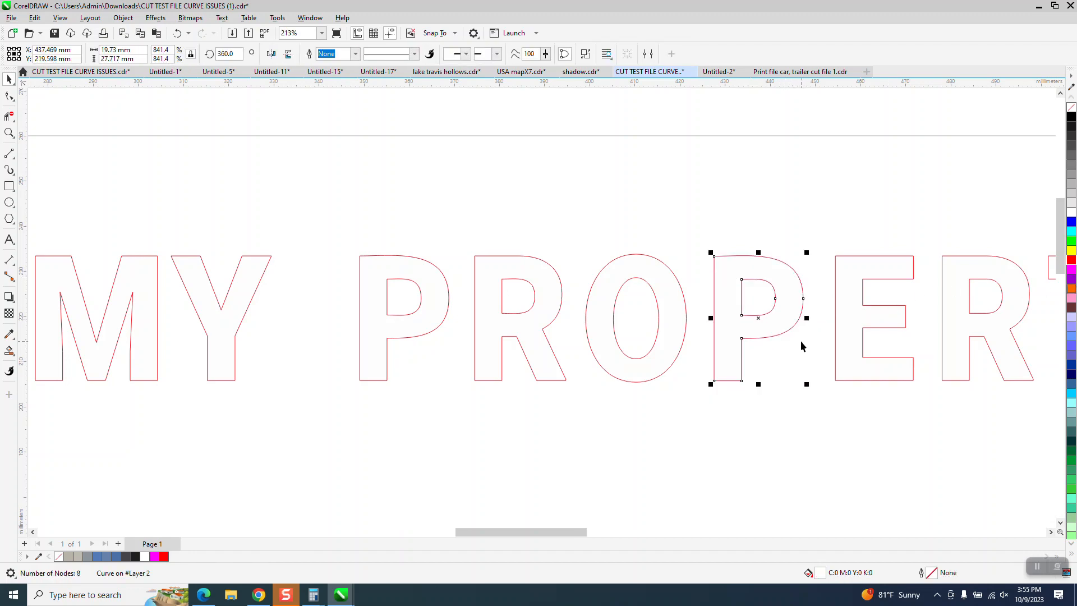
Examine the node layout of the R and the L in REAL on the lower REAL ESTATE MAINTENANCE line.
{"action": "scroll", "coordinate": [291, 366], "scroll_direction": "down", "scroll_amount": 5}
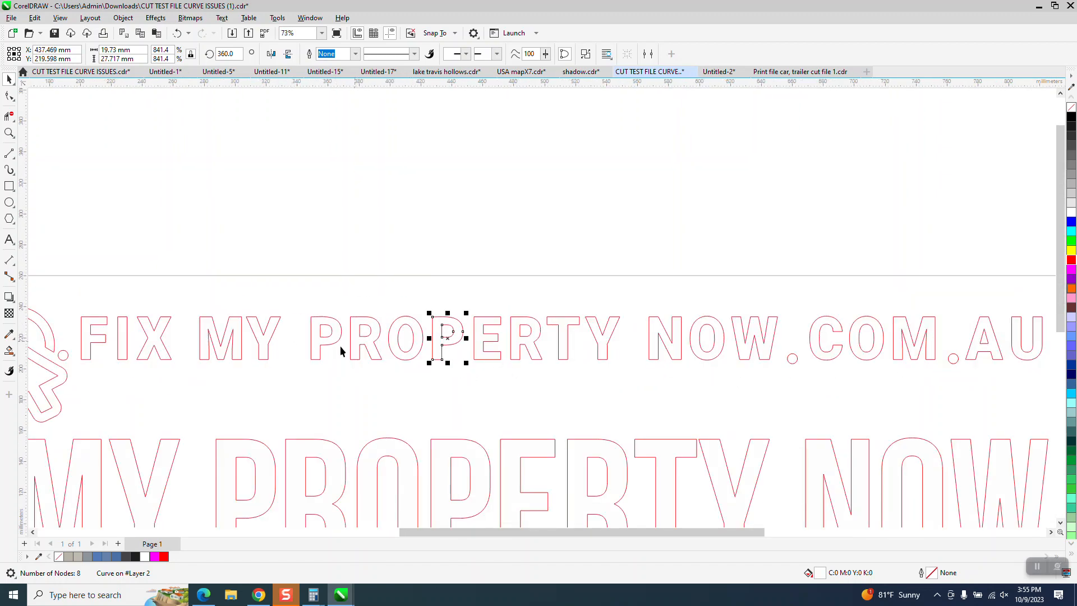
{"action": "scroll", "coordinate": [239, 343], "scroll_direction": "down", "scroll_amount": 1}
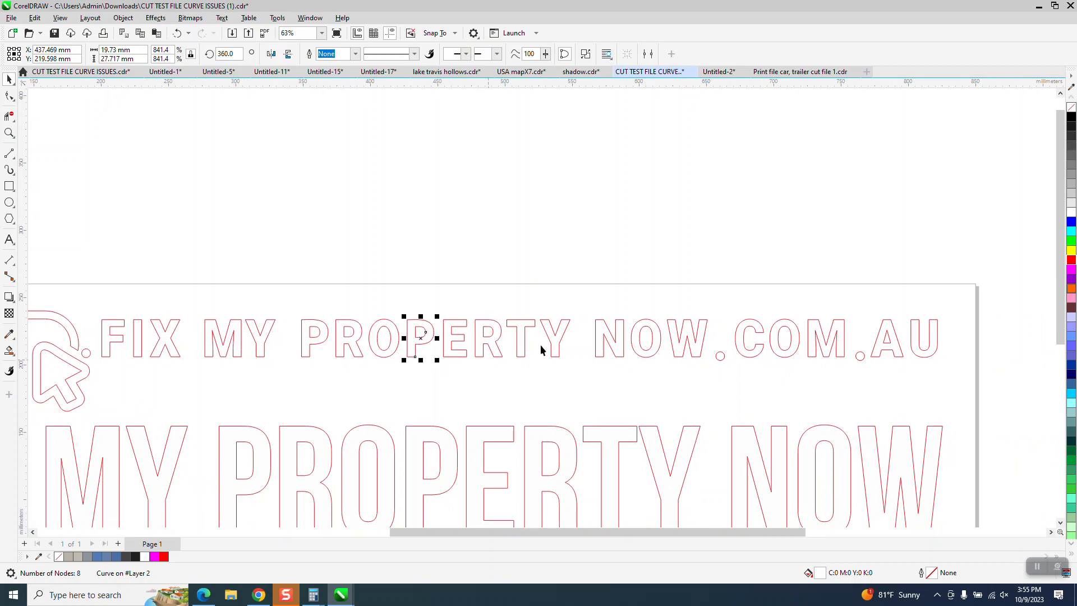
{"action": "scroll", "coordinate": [619, 390], "scroll_direction": "down", "scroll_amount": 3}
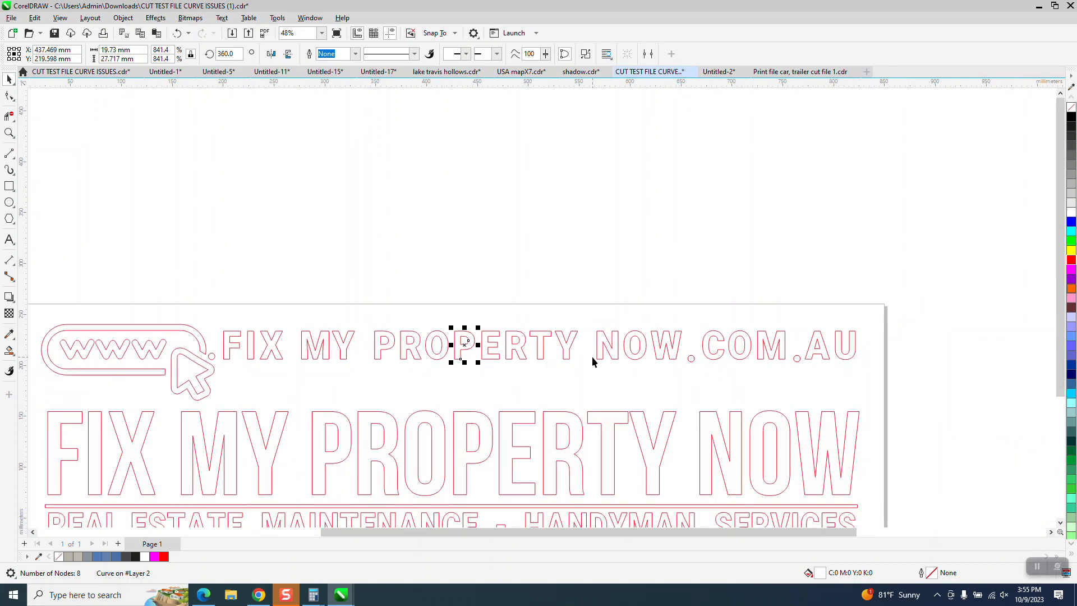
{"action": "left_click", "coordinate": [8, 133]}
{"action": "left_click_drag", "start_coordinate": [234, 450], "coordinate": [334, 492]}
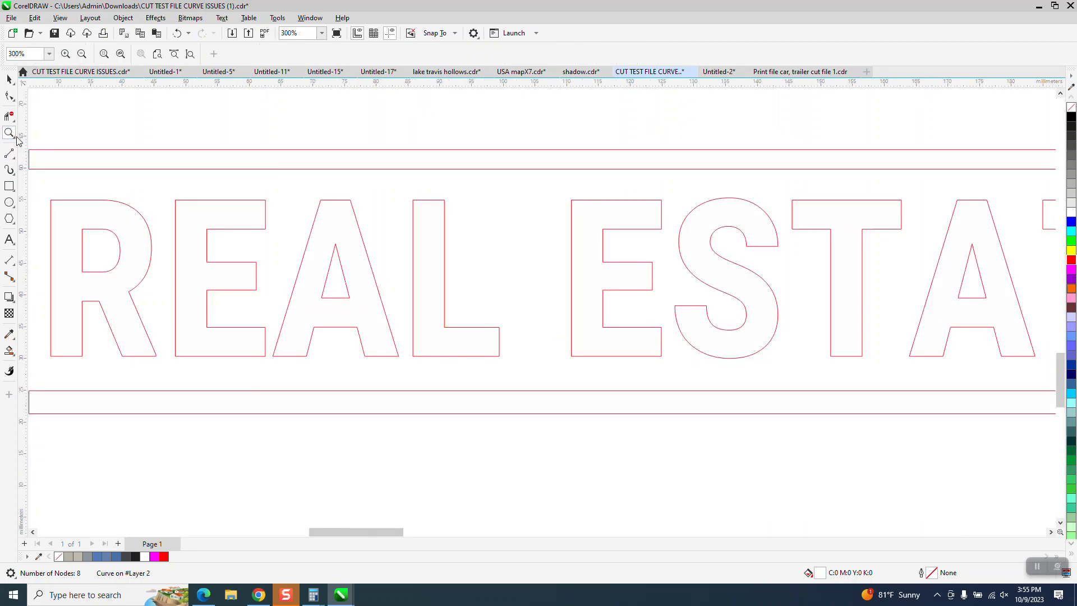
{"action": "left_click", "coordinate": [9, 96]}
{"action": "left_click", "coordinate": [98, 201]}
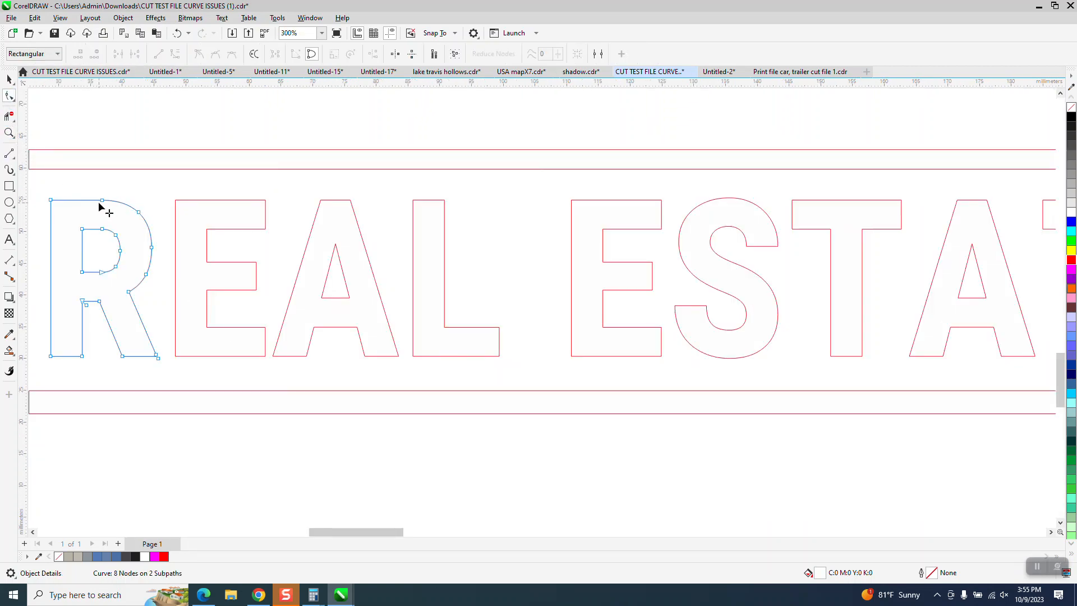
{"action": "scroll", "coordinate": [304, 316], "scroll_direction": "down", "scroll_amount": 1}
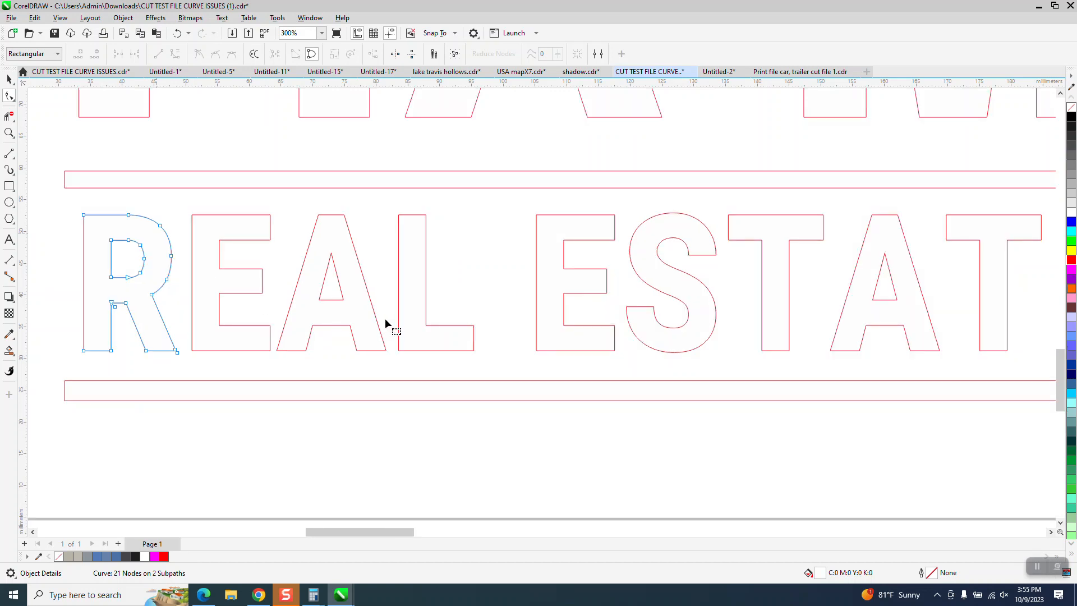
{"action": "left_click", "coordinate": [425, 284]}
{"action": "scroll", "coordinate": [428, 285], "scroll_direction": "down", "scroll_amount": 5}
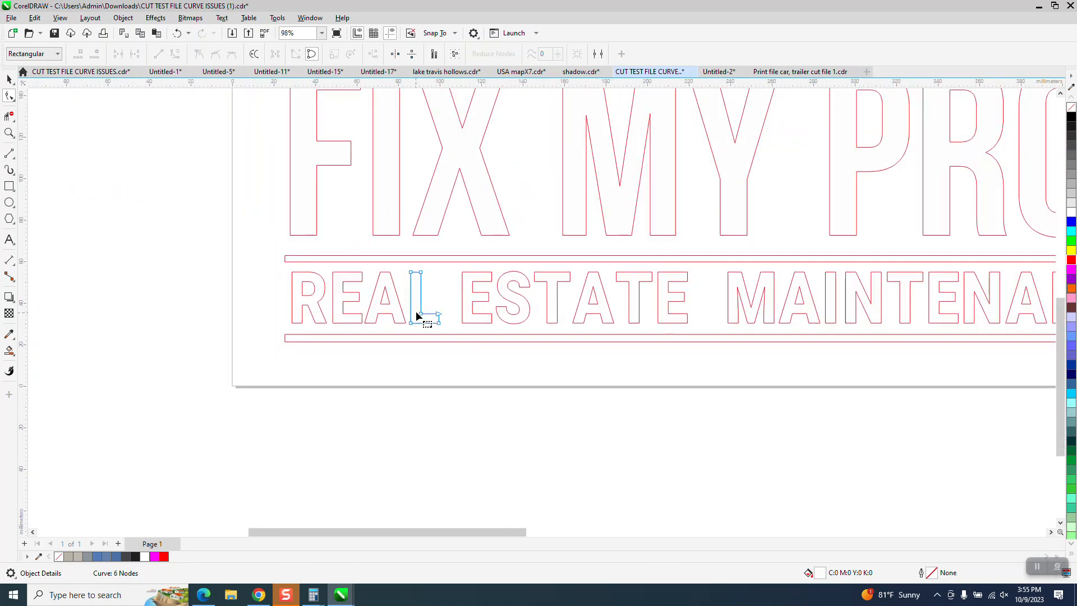
{"action": "scroll", "coordinate": [417, 314], "scroll_direction": "down", "scroll_amount": 1}
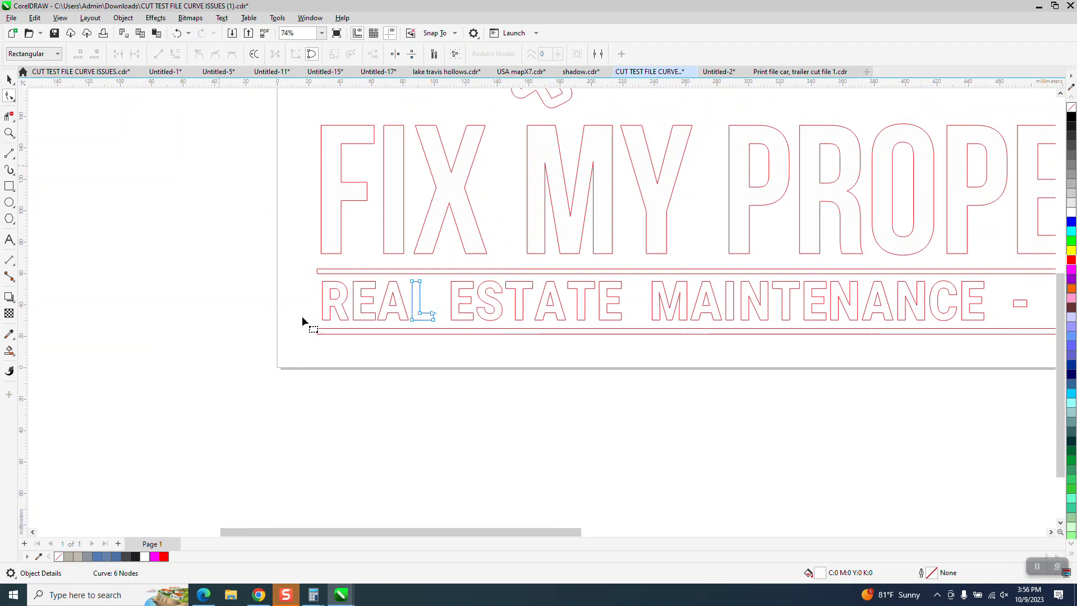
Inspect the nodes of the dot between the www graphic and FIX in the upper line, selecting all of them.
{"action": "left_click", "coordinate": [9, 79]}
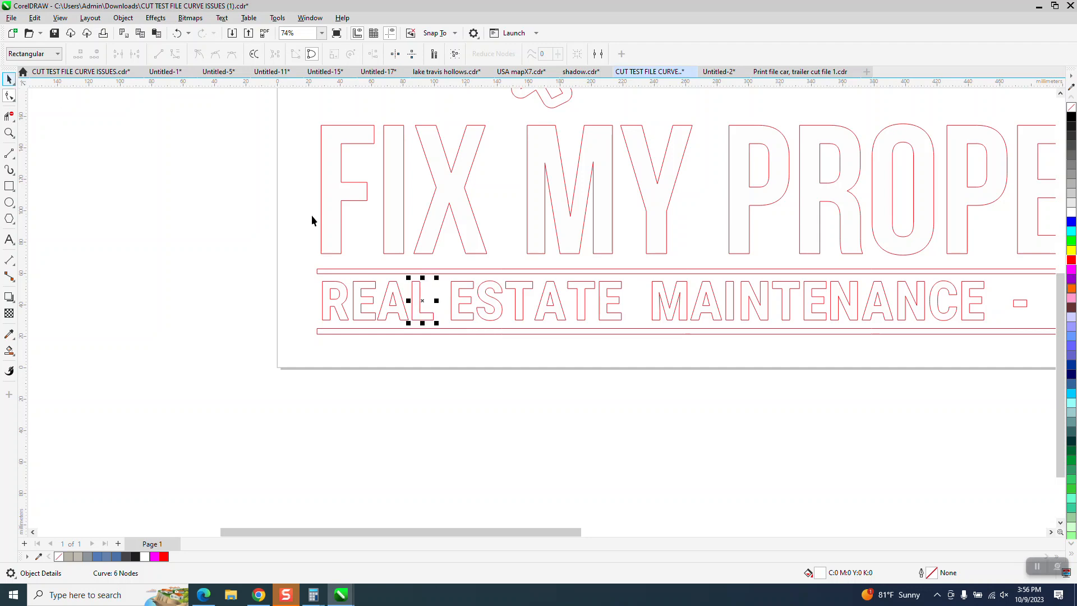
{"action": "scroll", "coordinate": [403, 336], "scroll_direction": "down", "scroll_amount": 1}
{"action": "scroll", "coordinate": [403, 399], "scroll_direction": "down", "scroll_amount": 2}
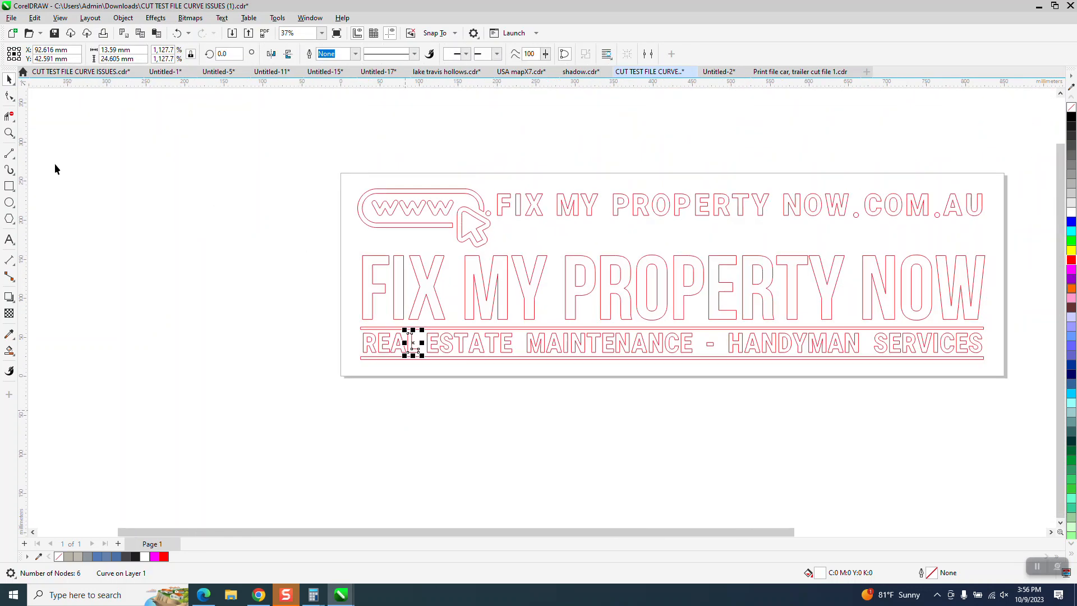
{"action": "left_click", "coordinate": [9, 133]}
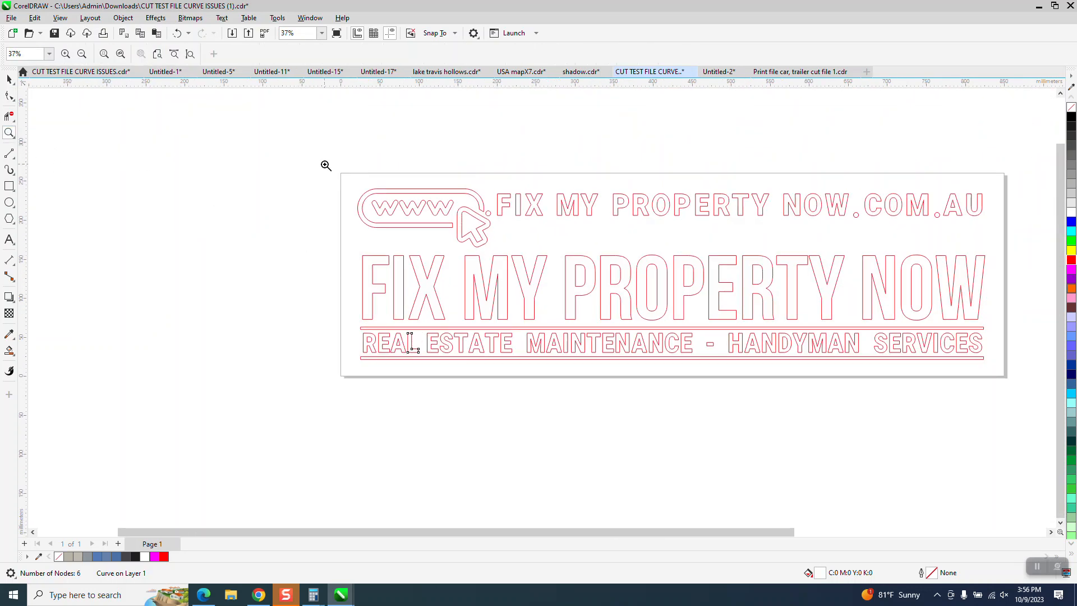
{"action": "left_click_drag", "start_coordinate": [326, 166], "coordinate": [609, 269]}
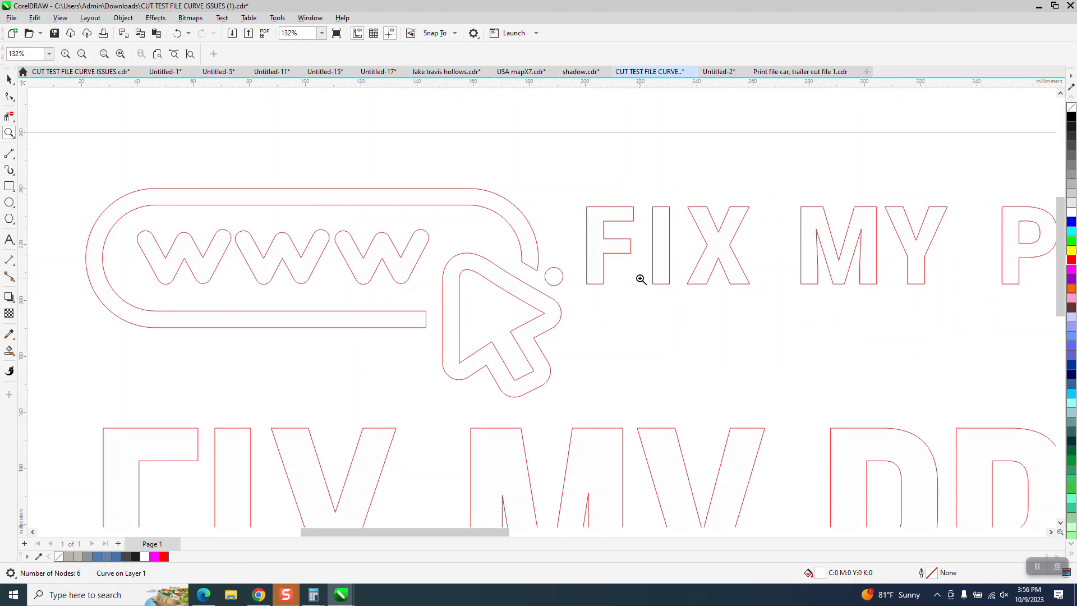
{"action": "left_click_drag", "start_coordinate": [526, 255], "coordinate": [626, 304]}
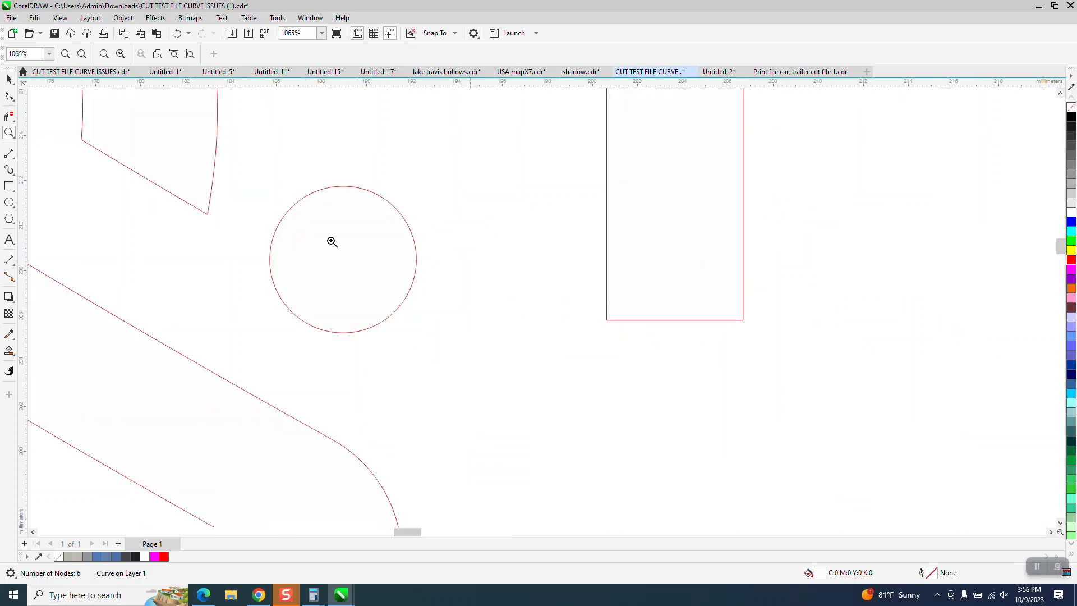
{"action": "left_click", "coordinate": [9, 79]}
{"action": "left_click", "coordinate": [363, 188]}
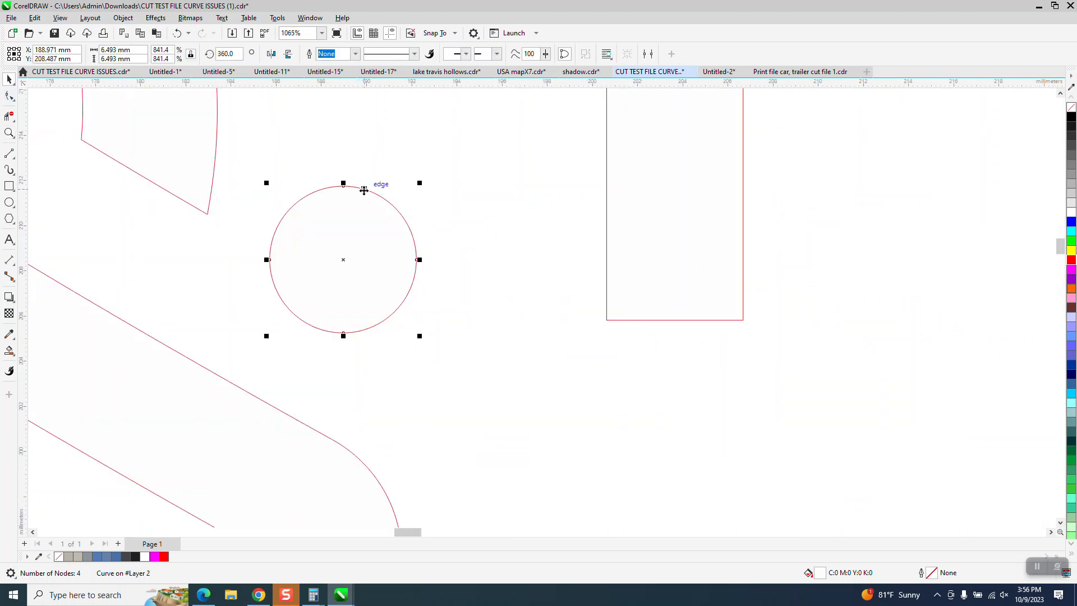
{"action": "left_click", "coordinate": [10, 96]}
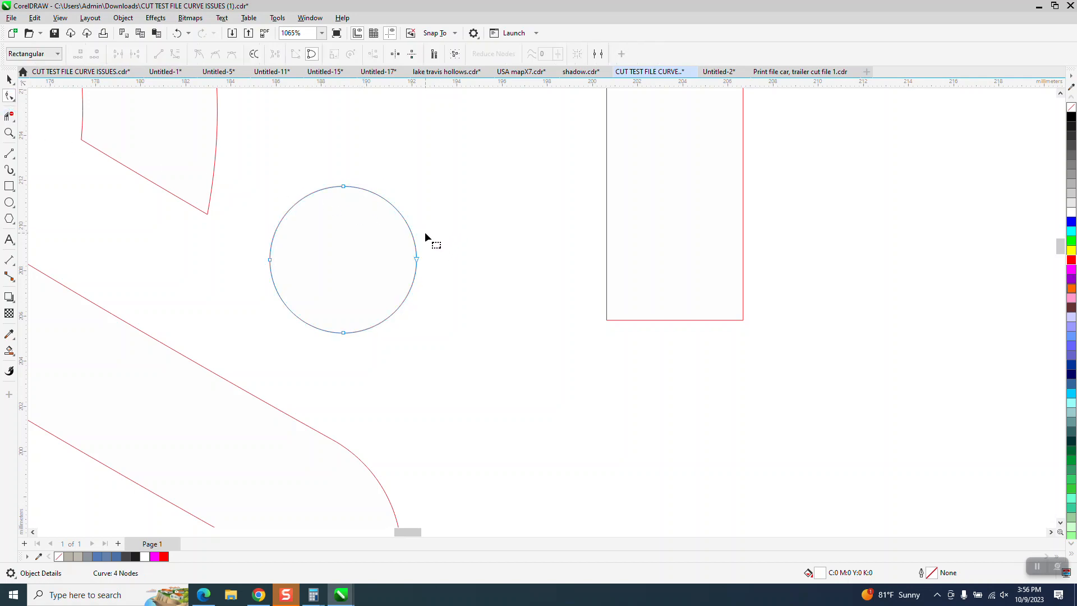
{"action": "left_click_drag", "start_coordinate": [249, 167], "coordinate": [573, 401]}
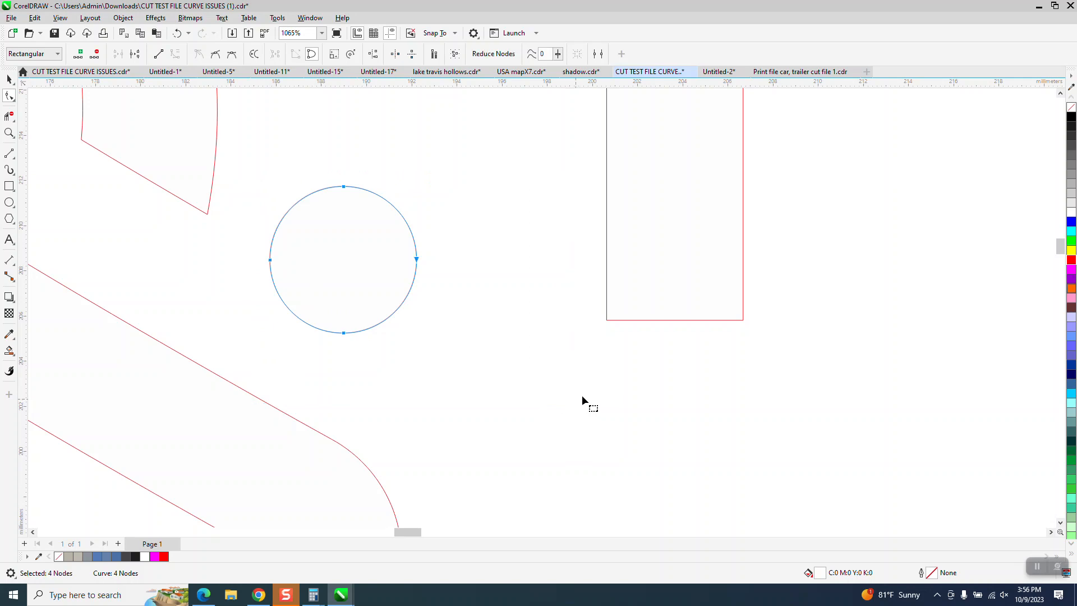